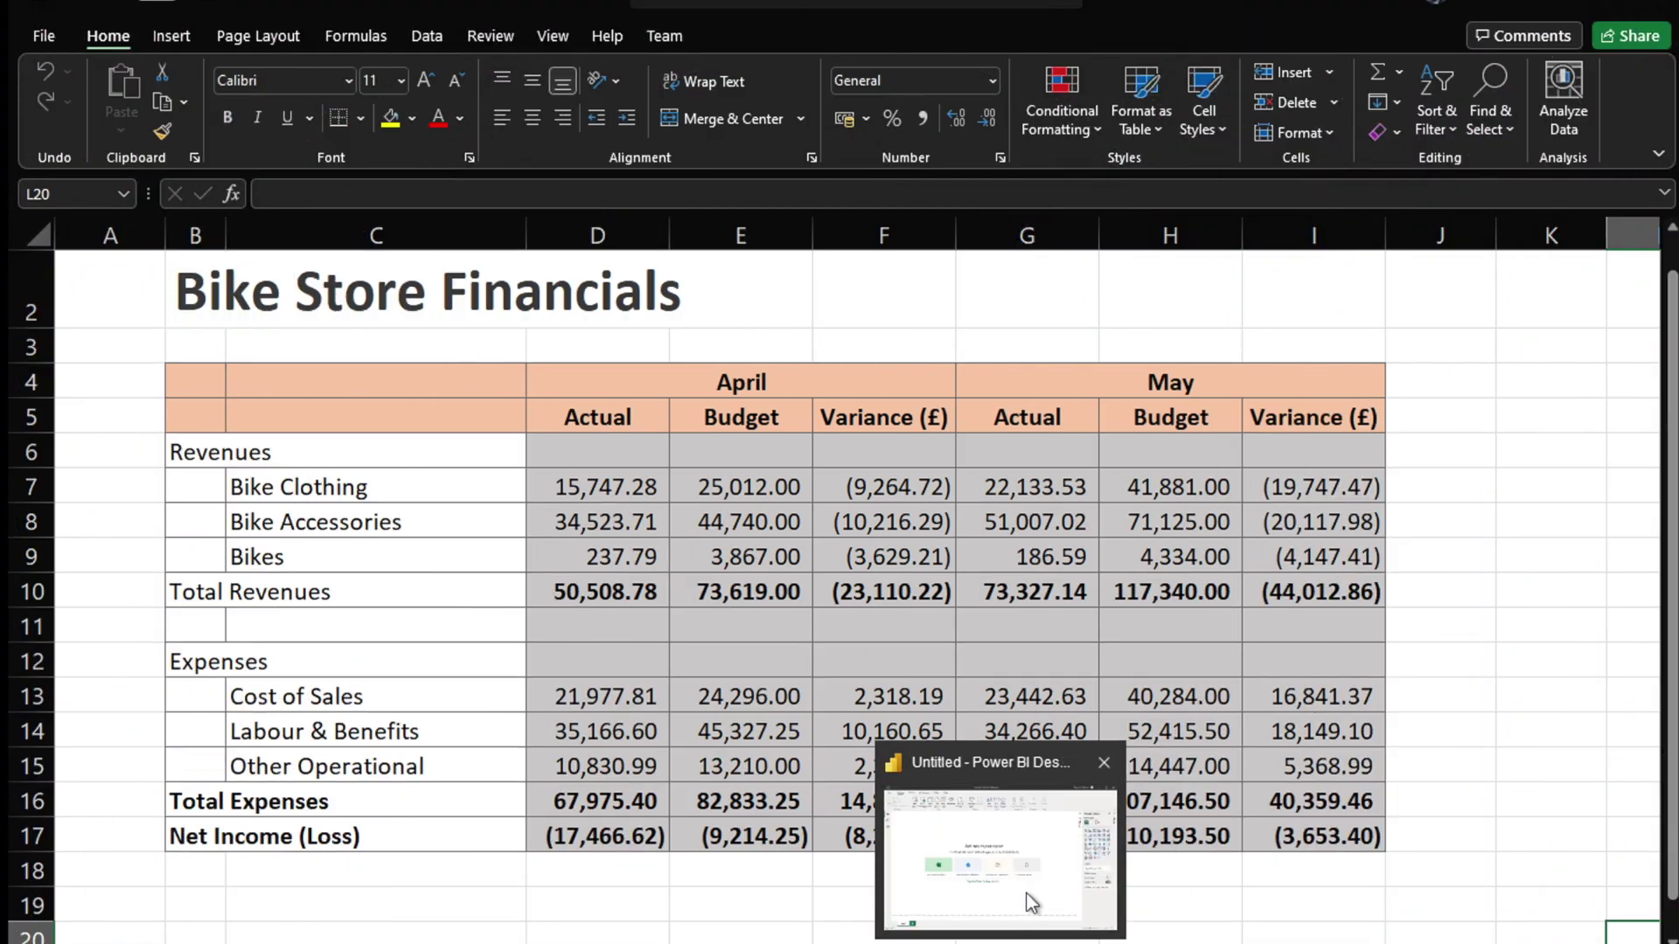
Switch to Power BI Desktop and connect to the Excel workbook Bike Store Financial Statement.xlsx on the Desktop.
left_click(1032, 901)
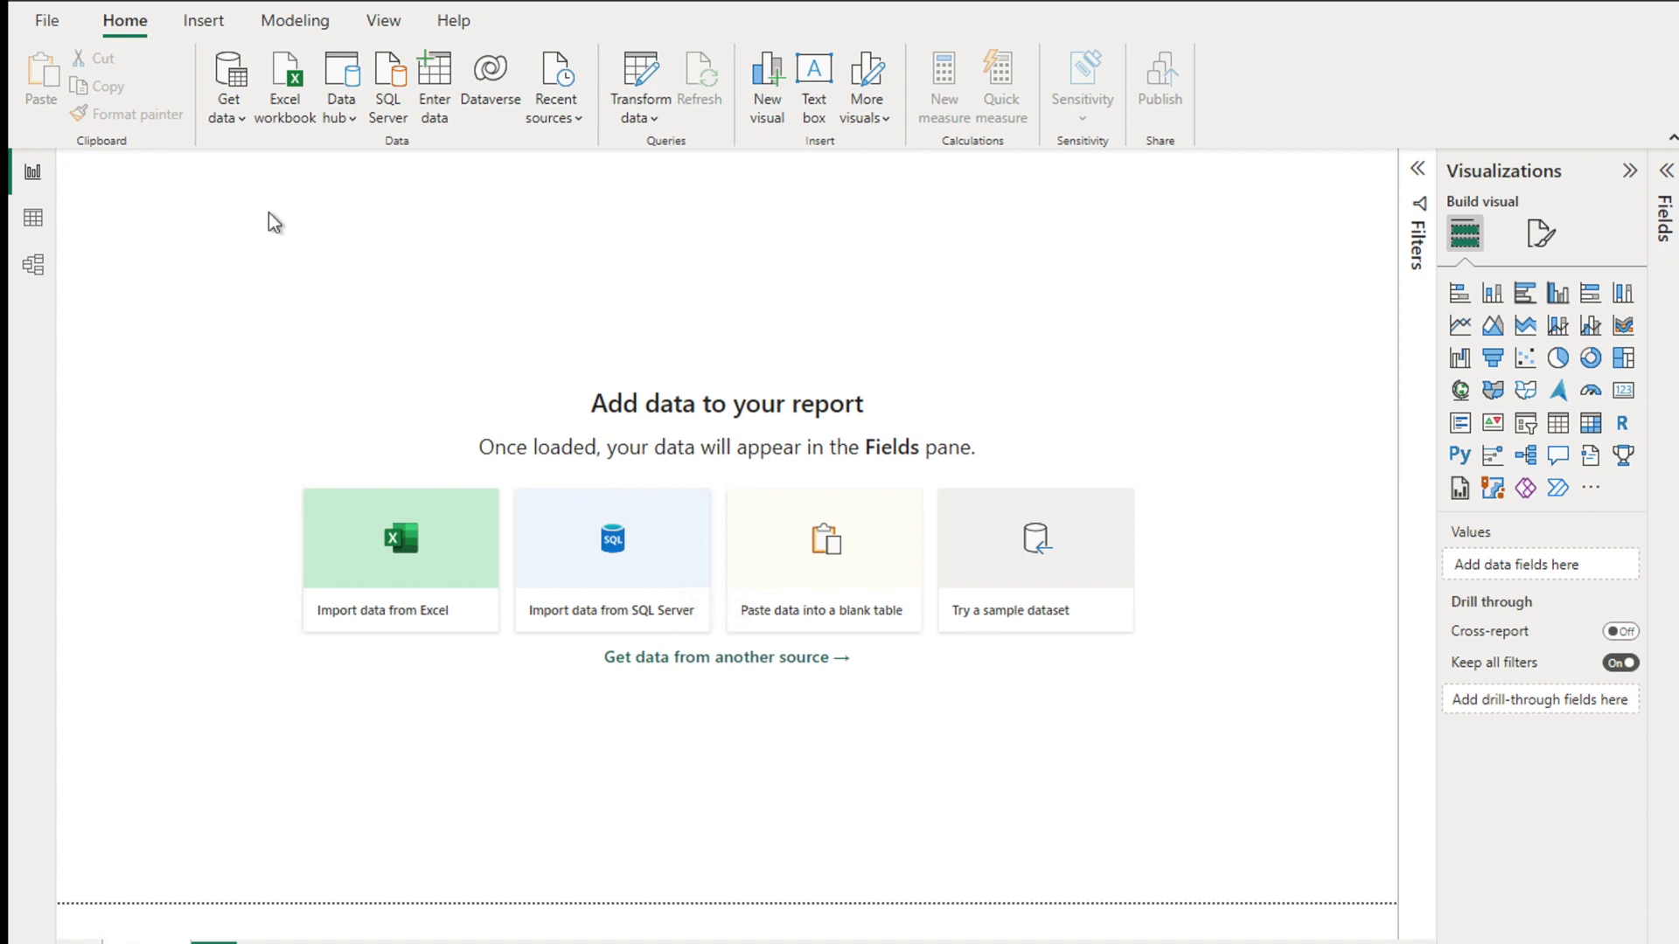
left_click(227, 110)
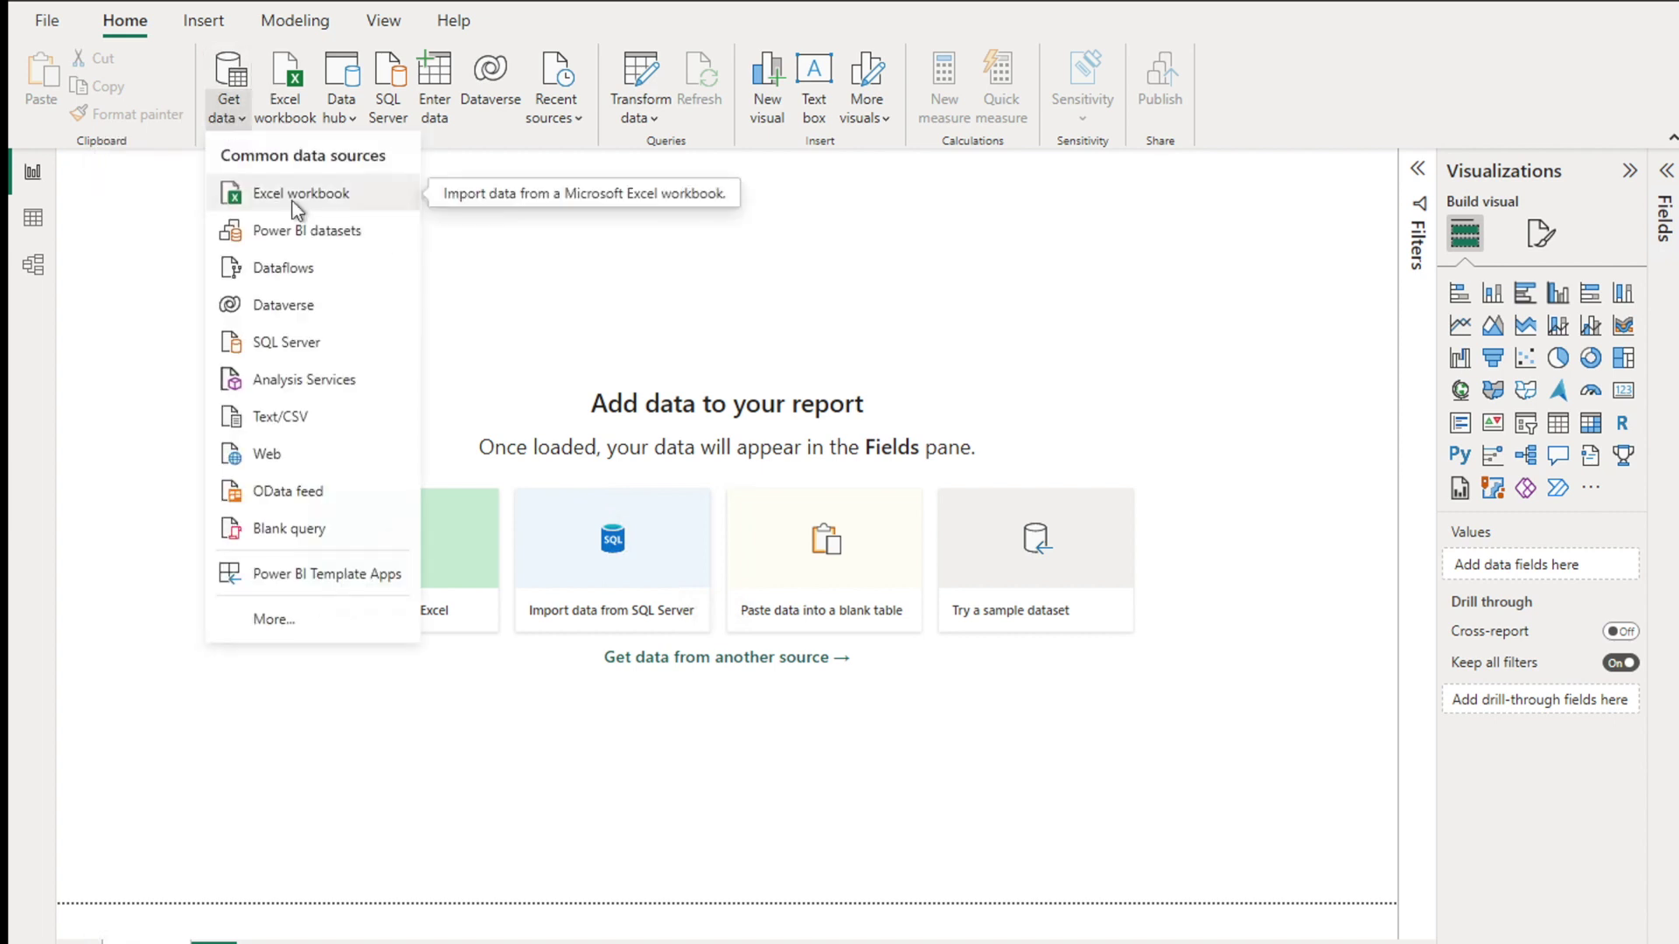
left_click(293, 200)
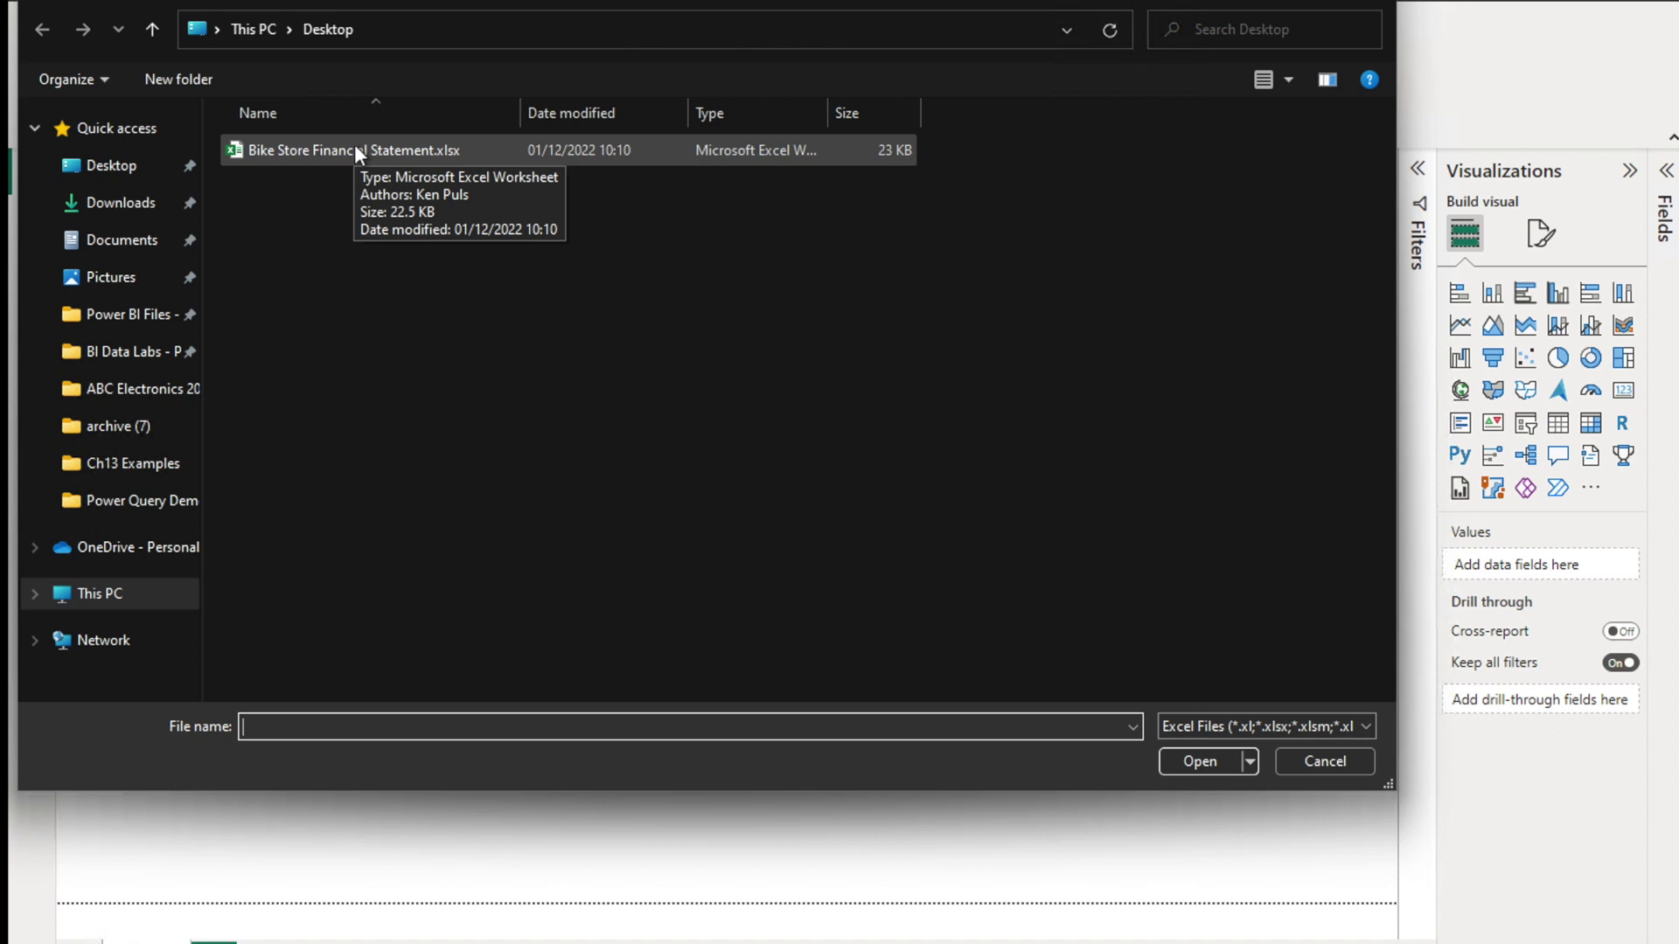
left_click(355, 150)
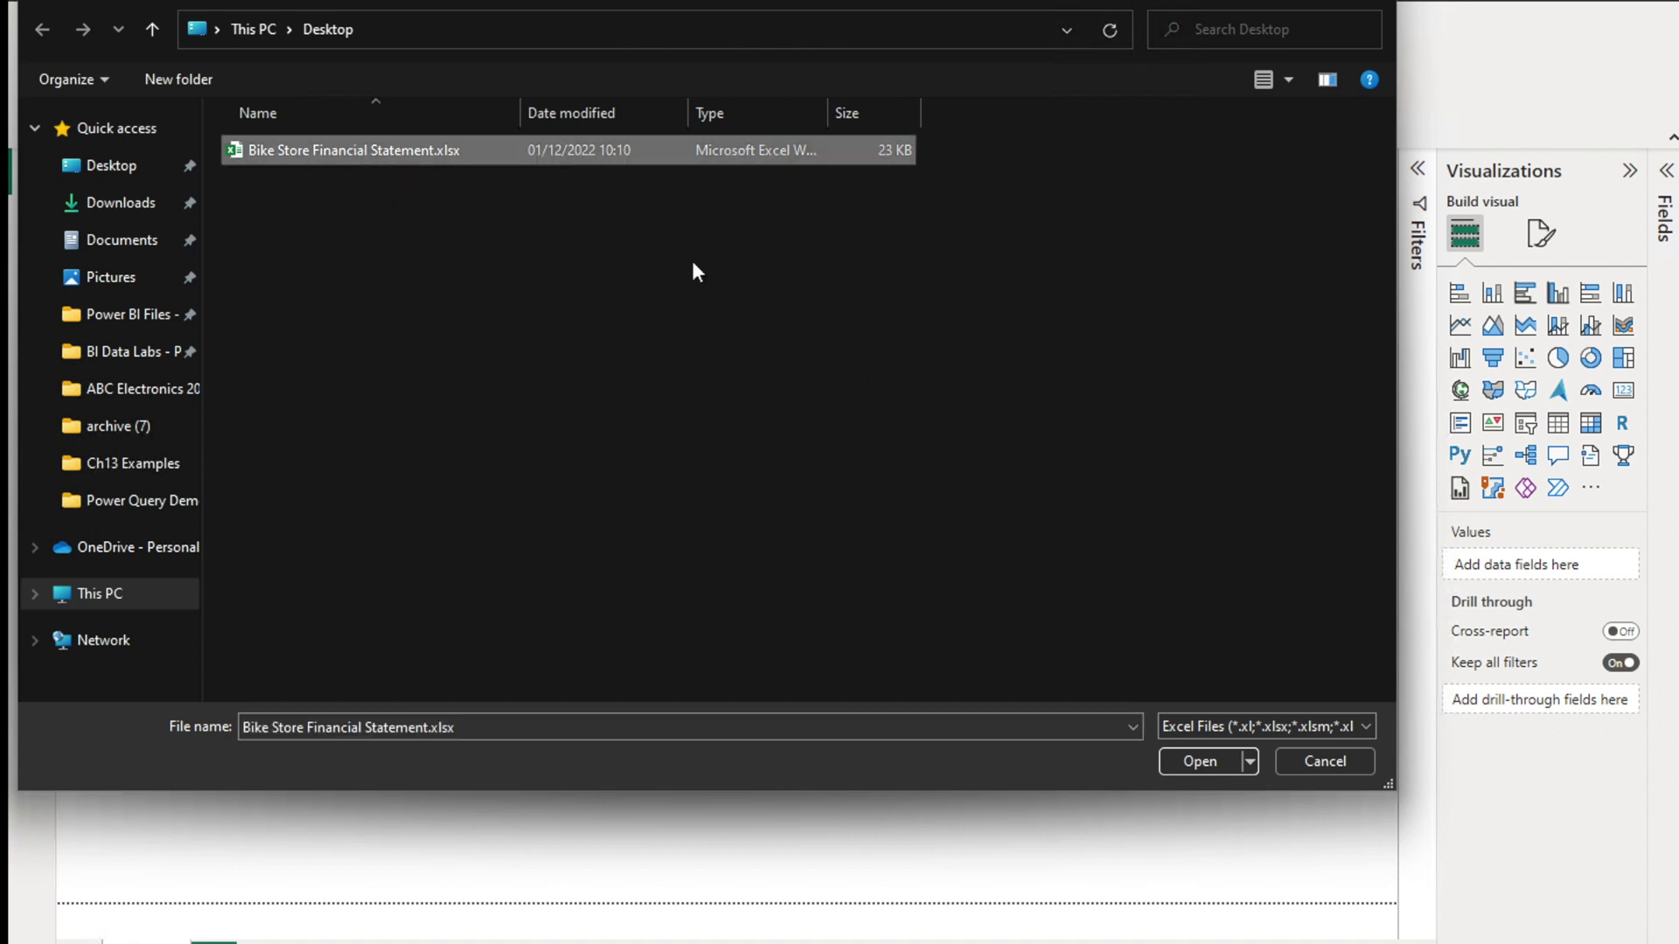
left_click(1200, 760)
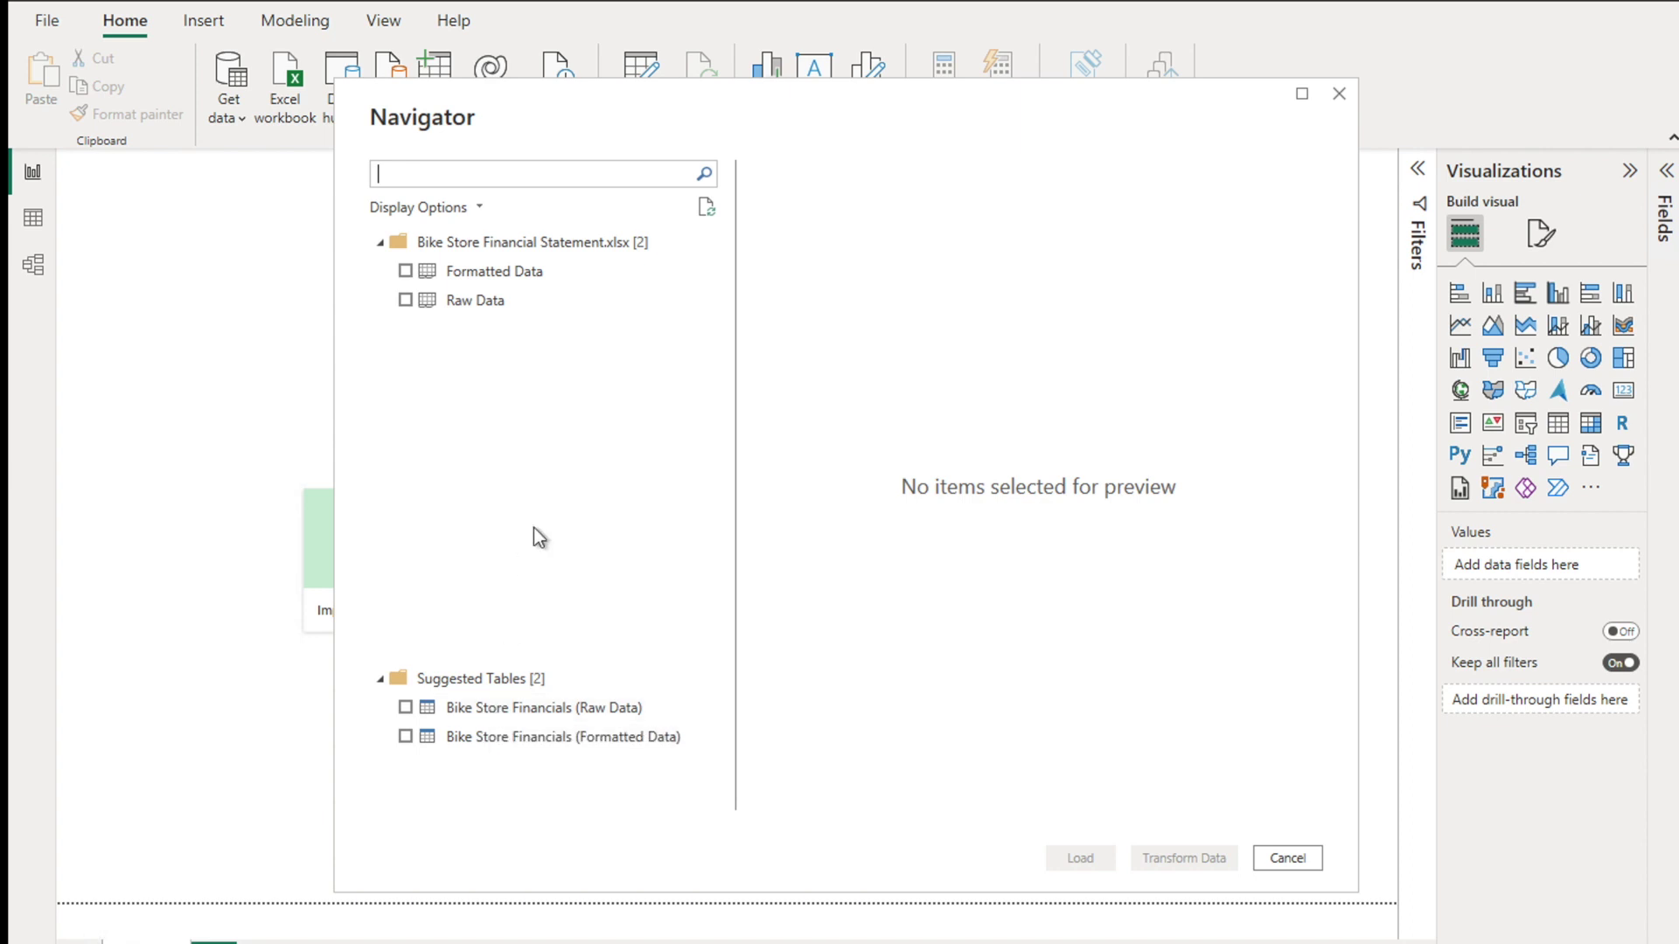
Open only the Raw Data sheet for transformation and delete its Changed Type and Promoted Headers applied steps.
left_click(407, 298)
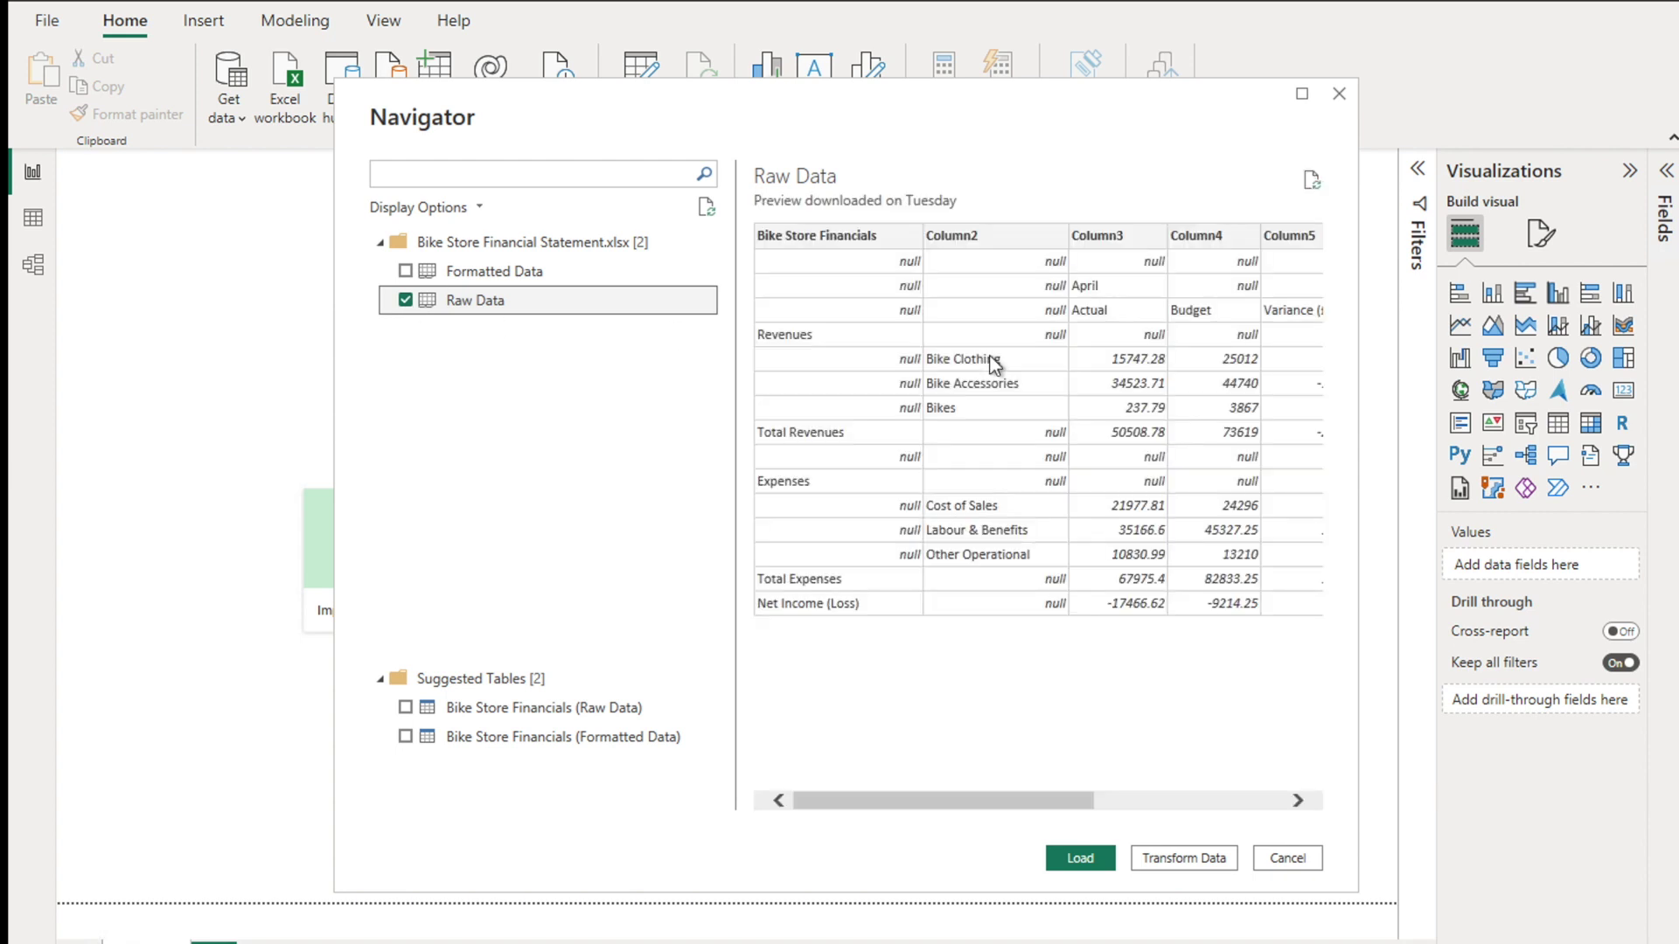
left_click(490, 272)
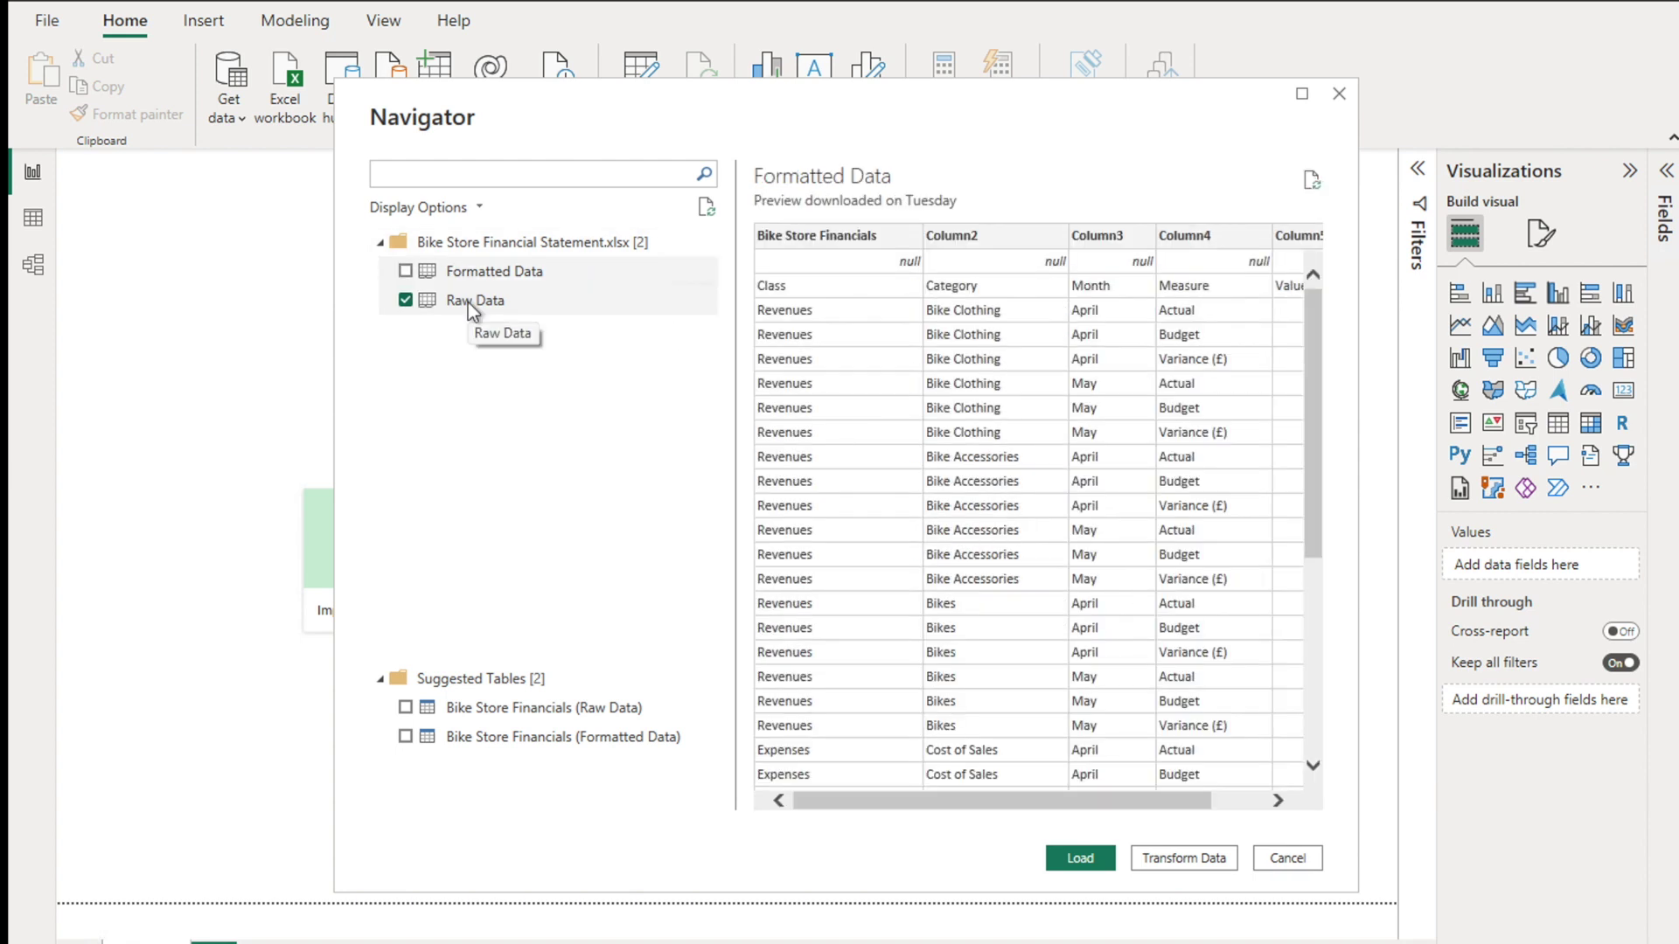
left_click(1192, 860)
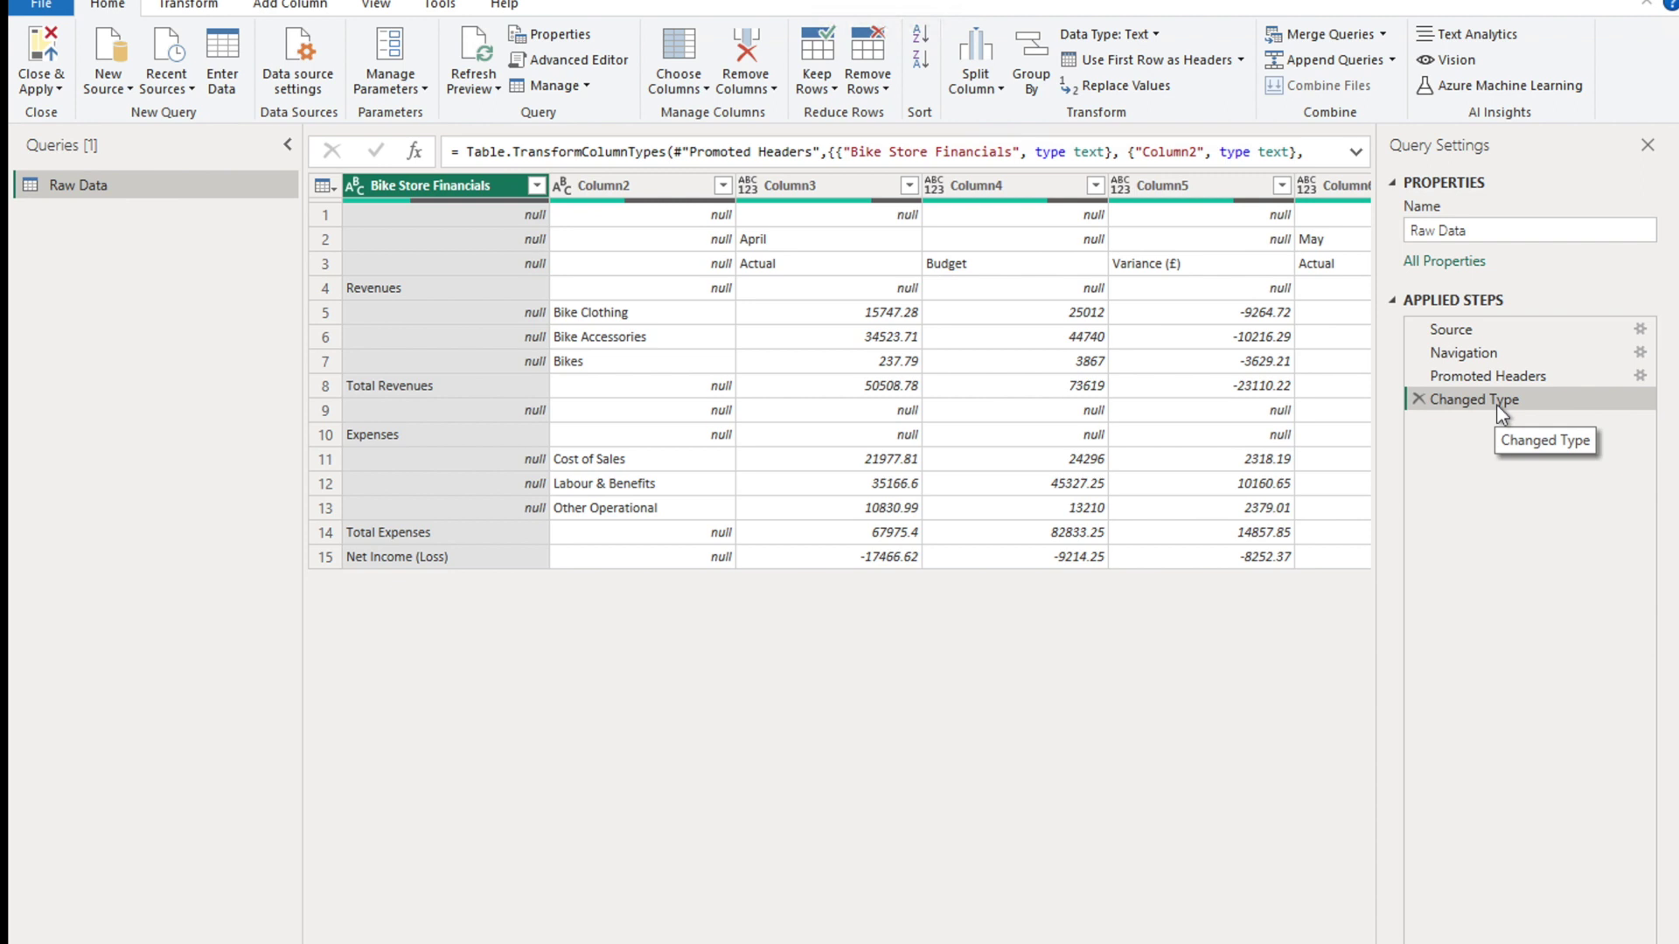
left_click(1418, 400)
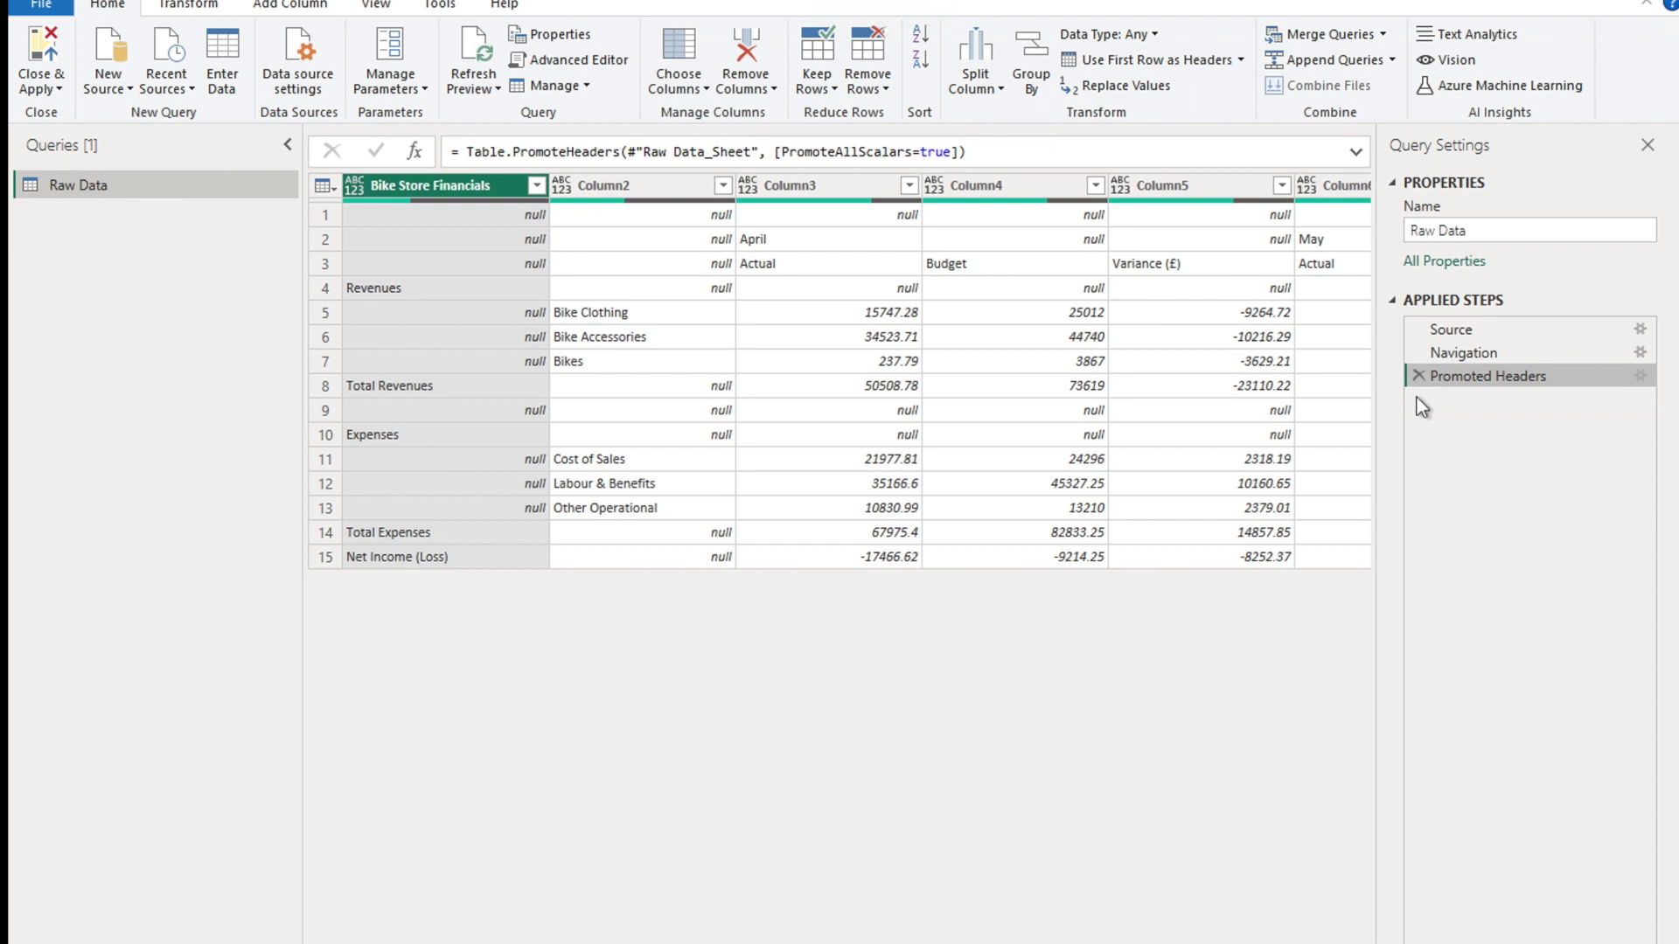
left_click(1418, 378)
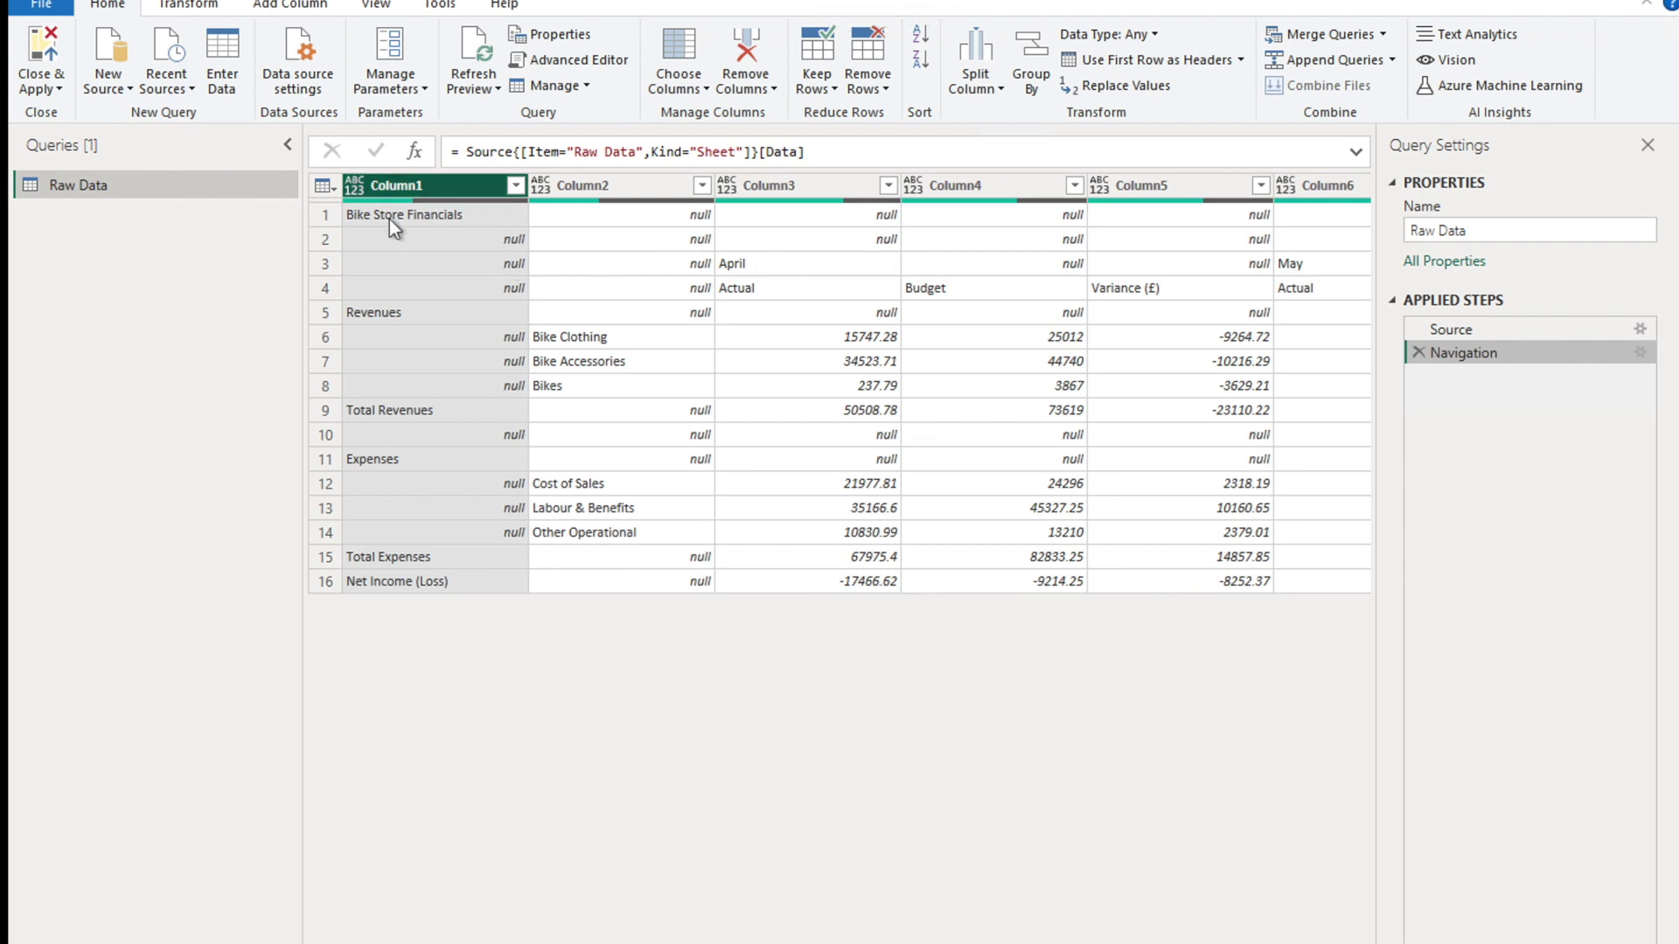
Remove the top 2 rows of the Raw Data query, including the Bike Store Financials title.
left_click(420, 216)
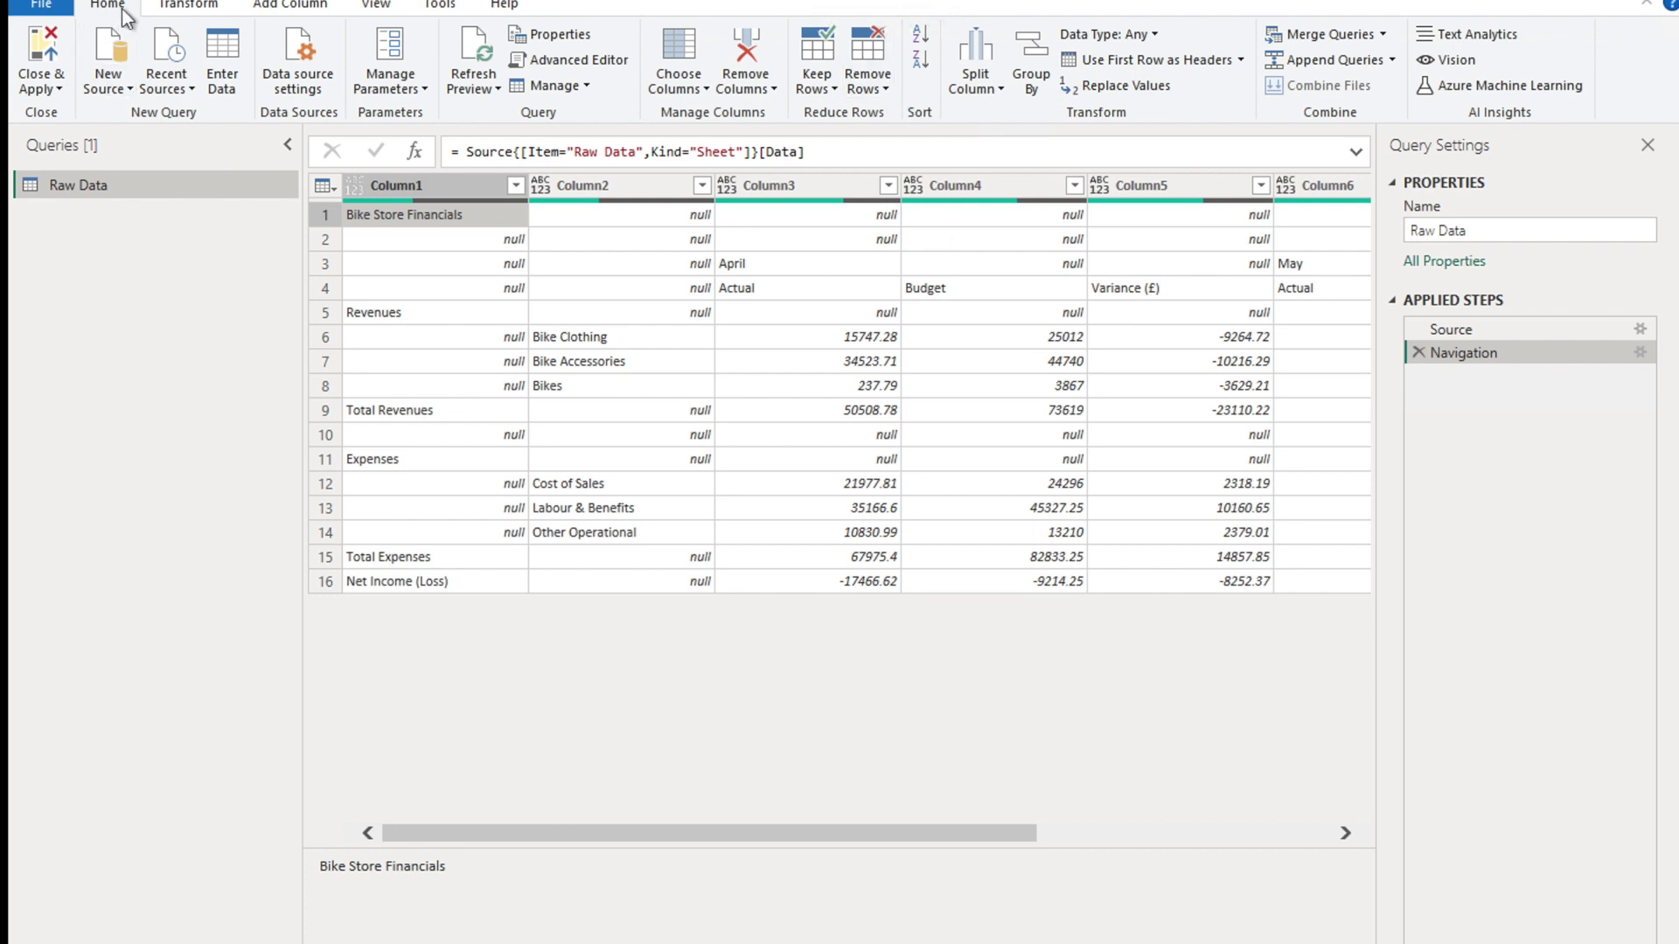
left_click(886, 90)
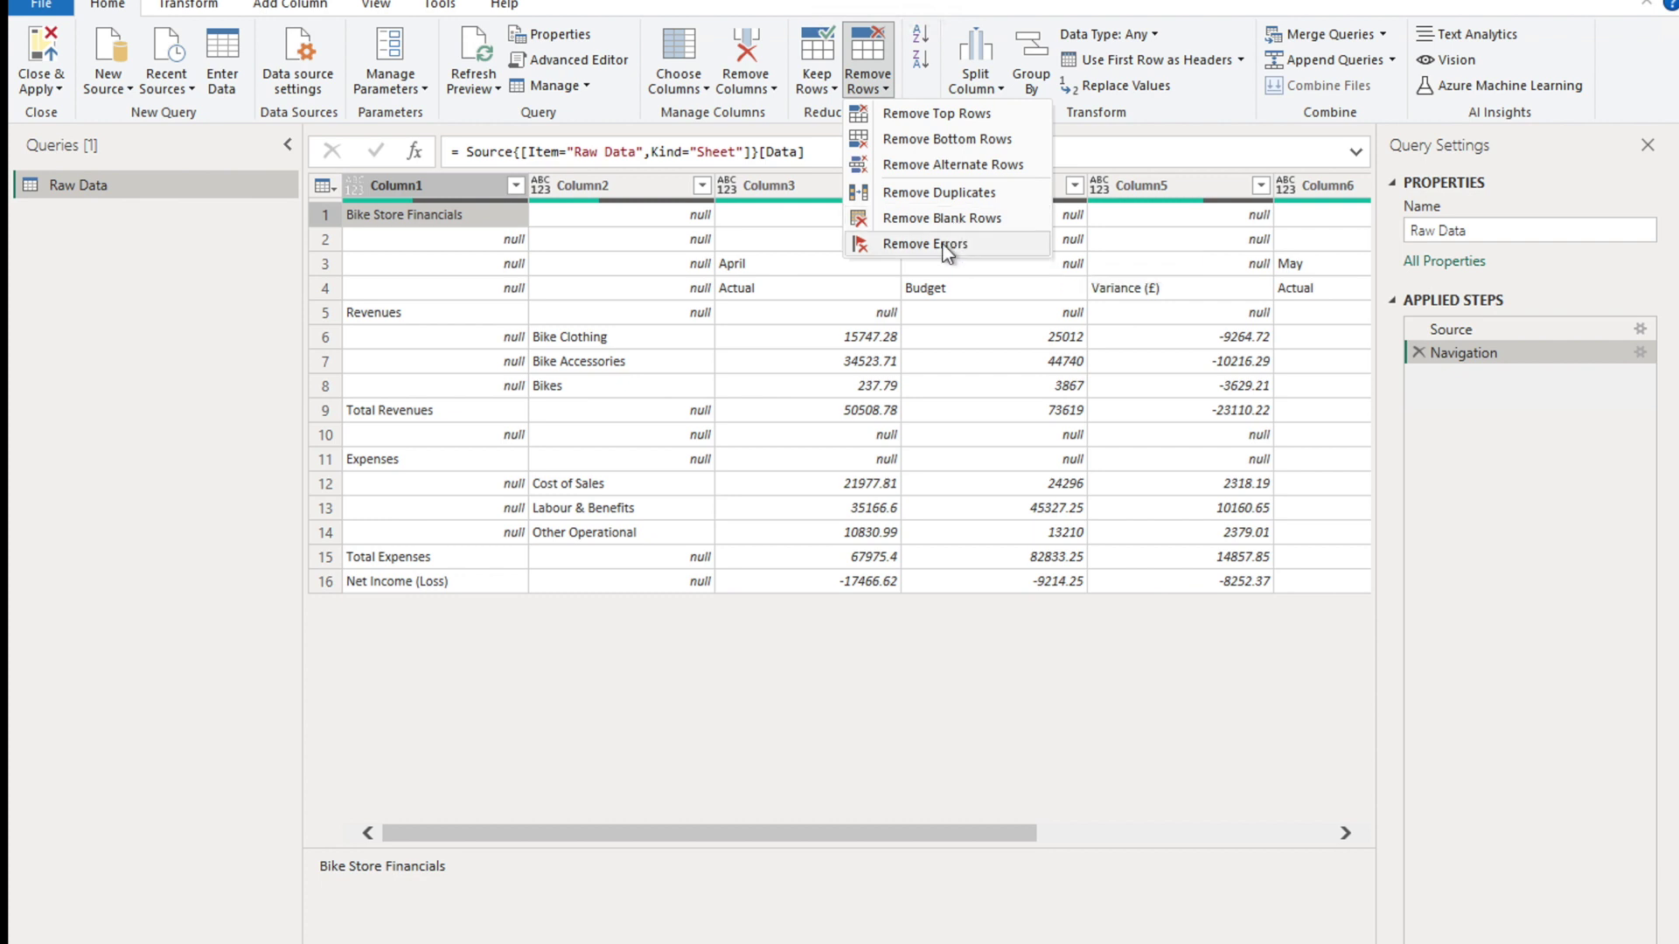
left_click(943, 115)
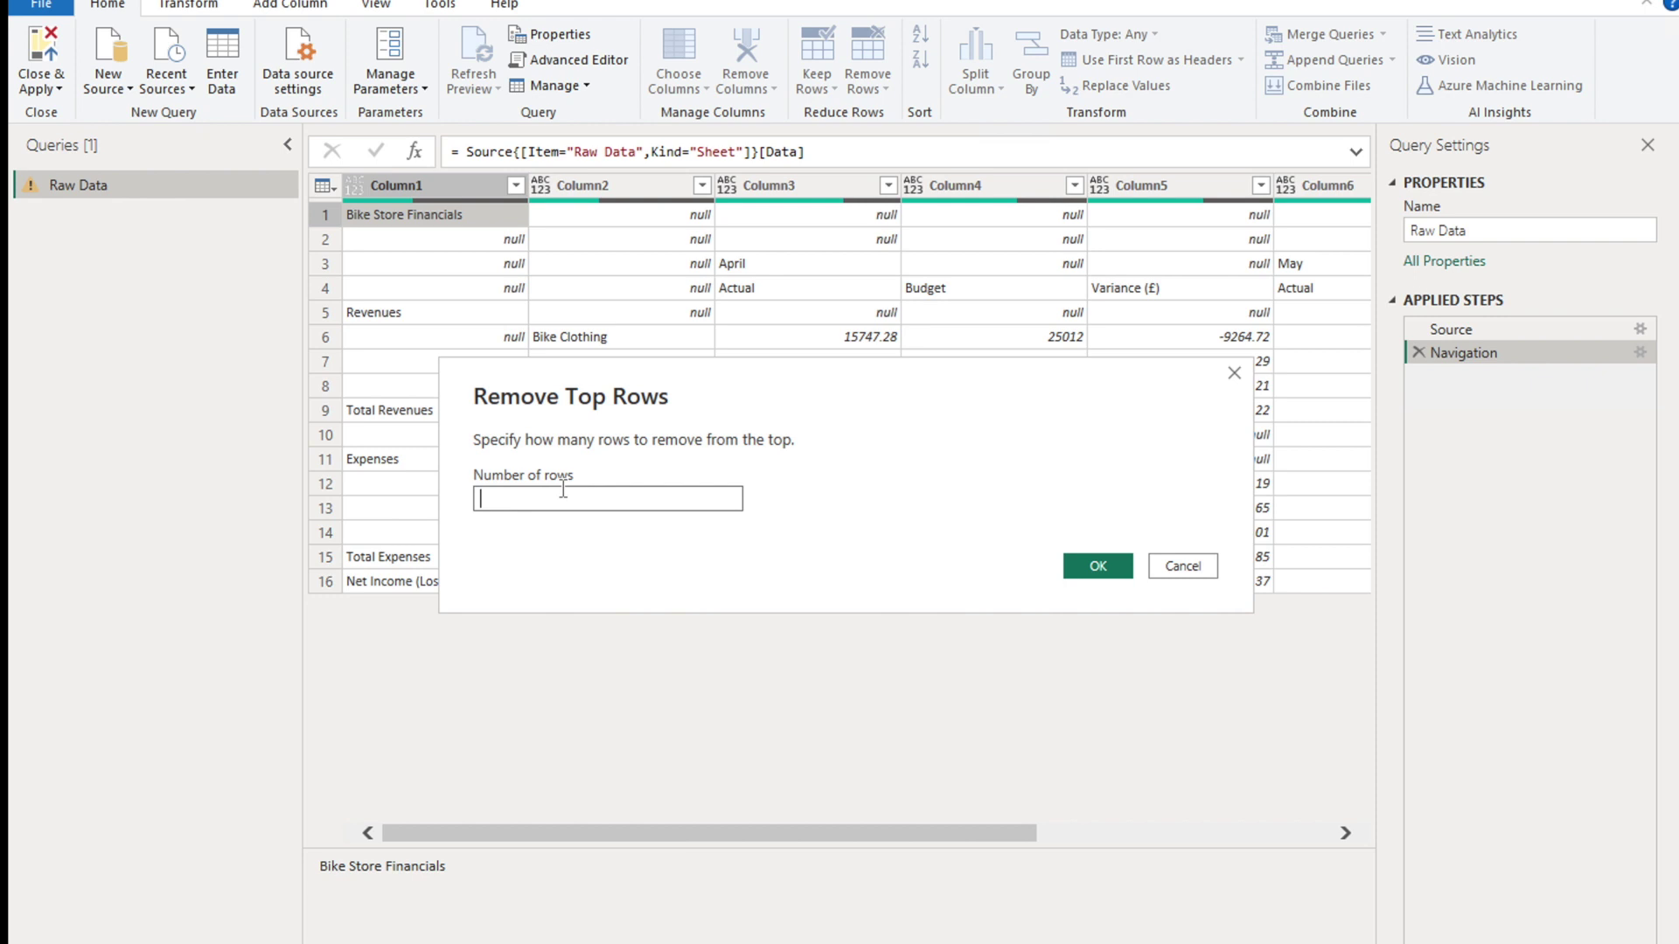
type("2")
left_click(1098, 567)
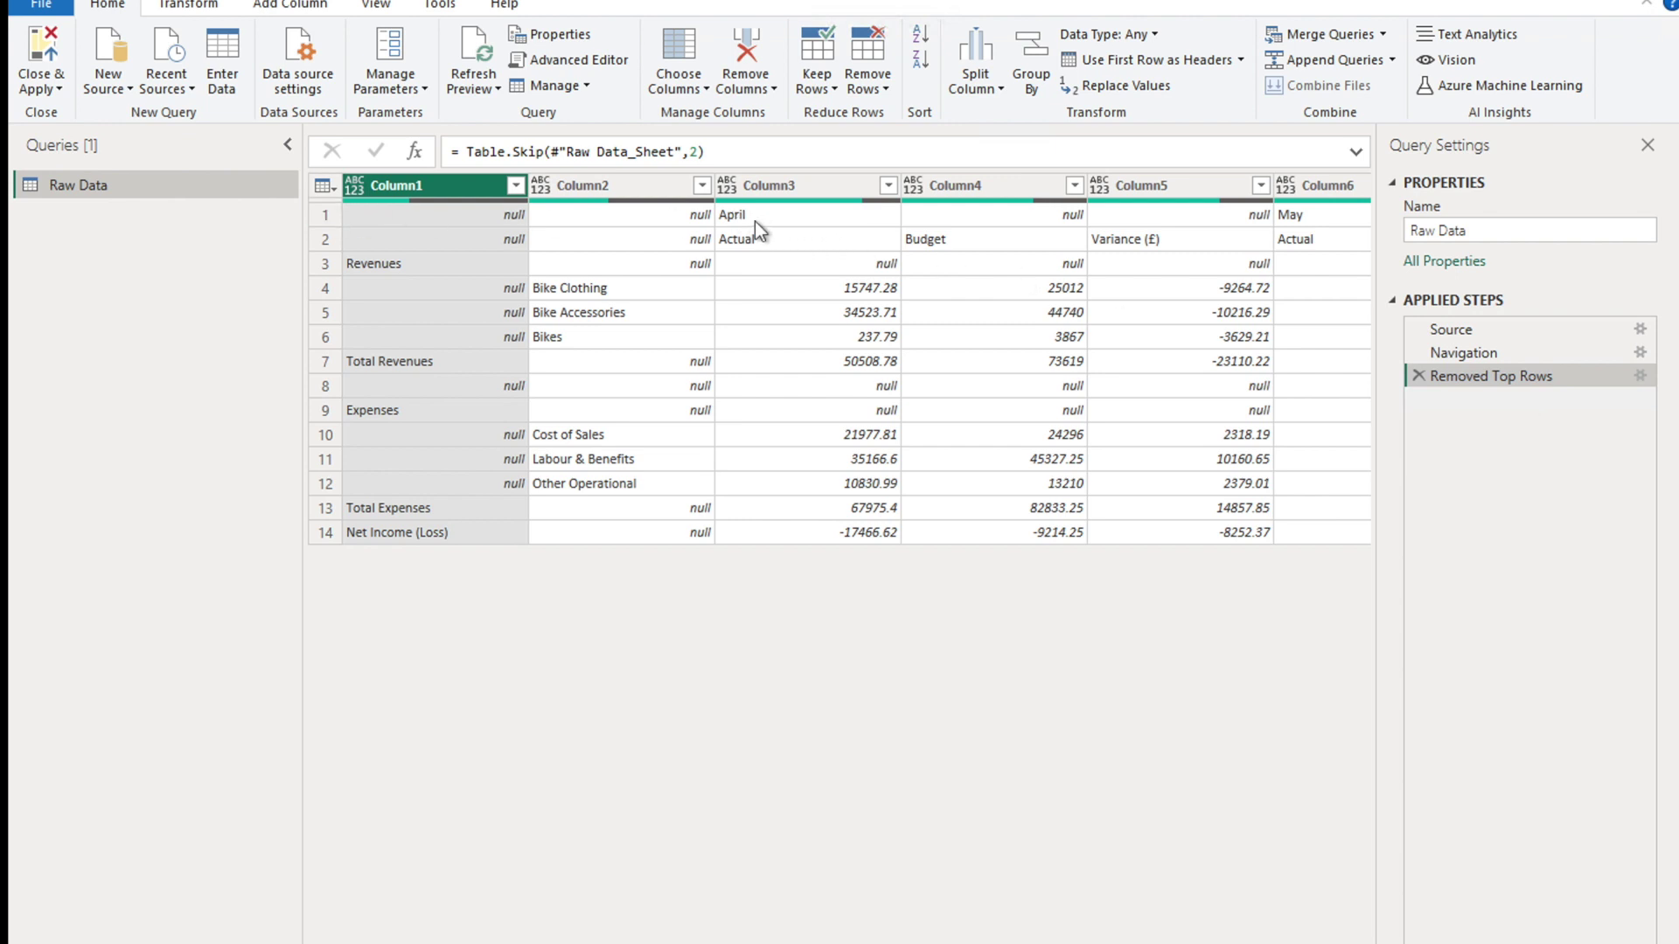
Transpose the Raw Data table and fill the month names down in Column1.
left_click(1075, 221)
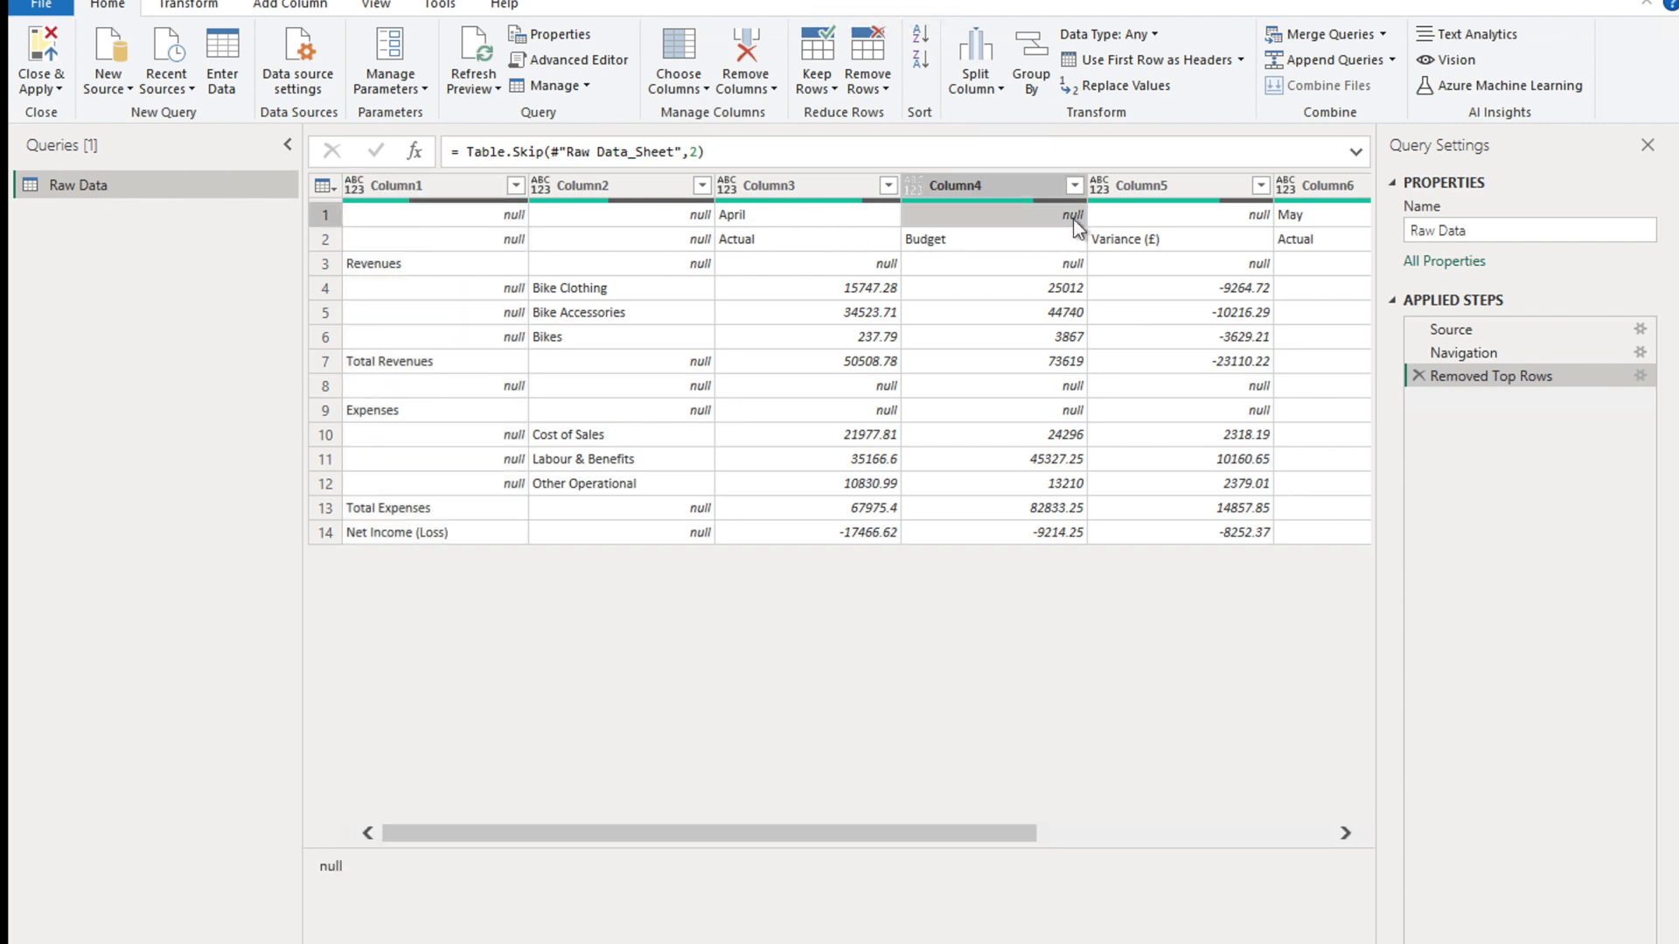
left_click(1189, 219)
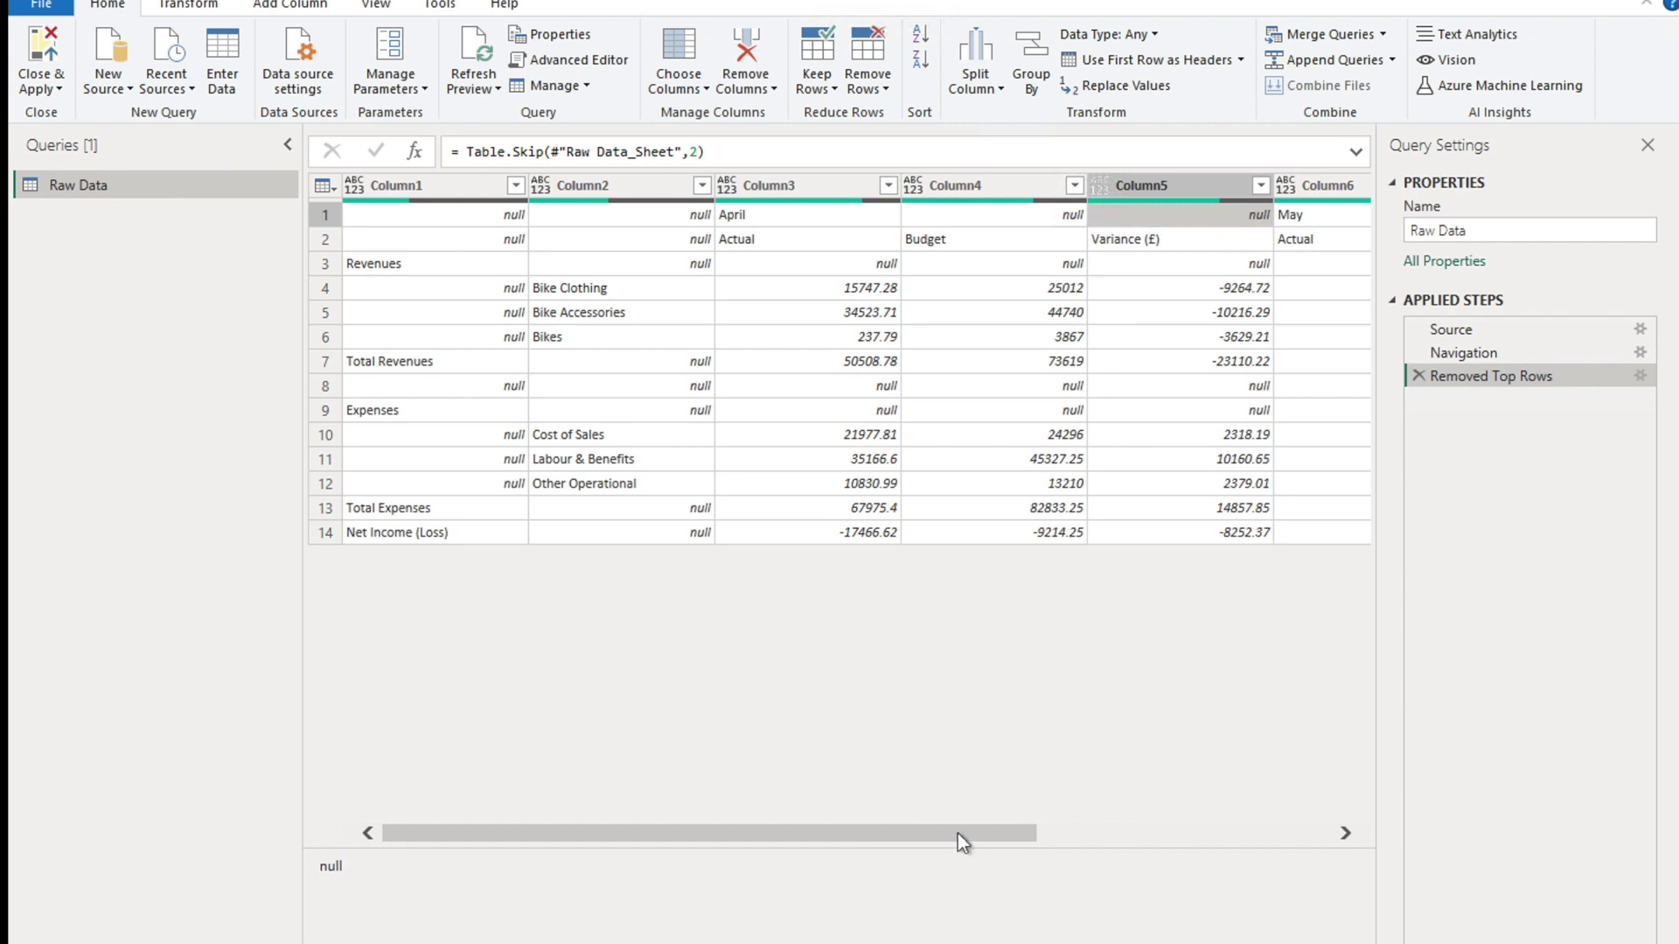
left_click(1074, 832)
left_click_drag(1075, 833, 1199, 831)
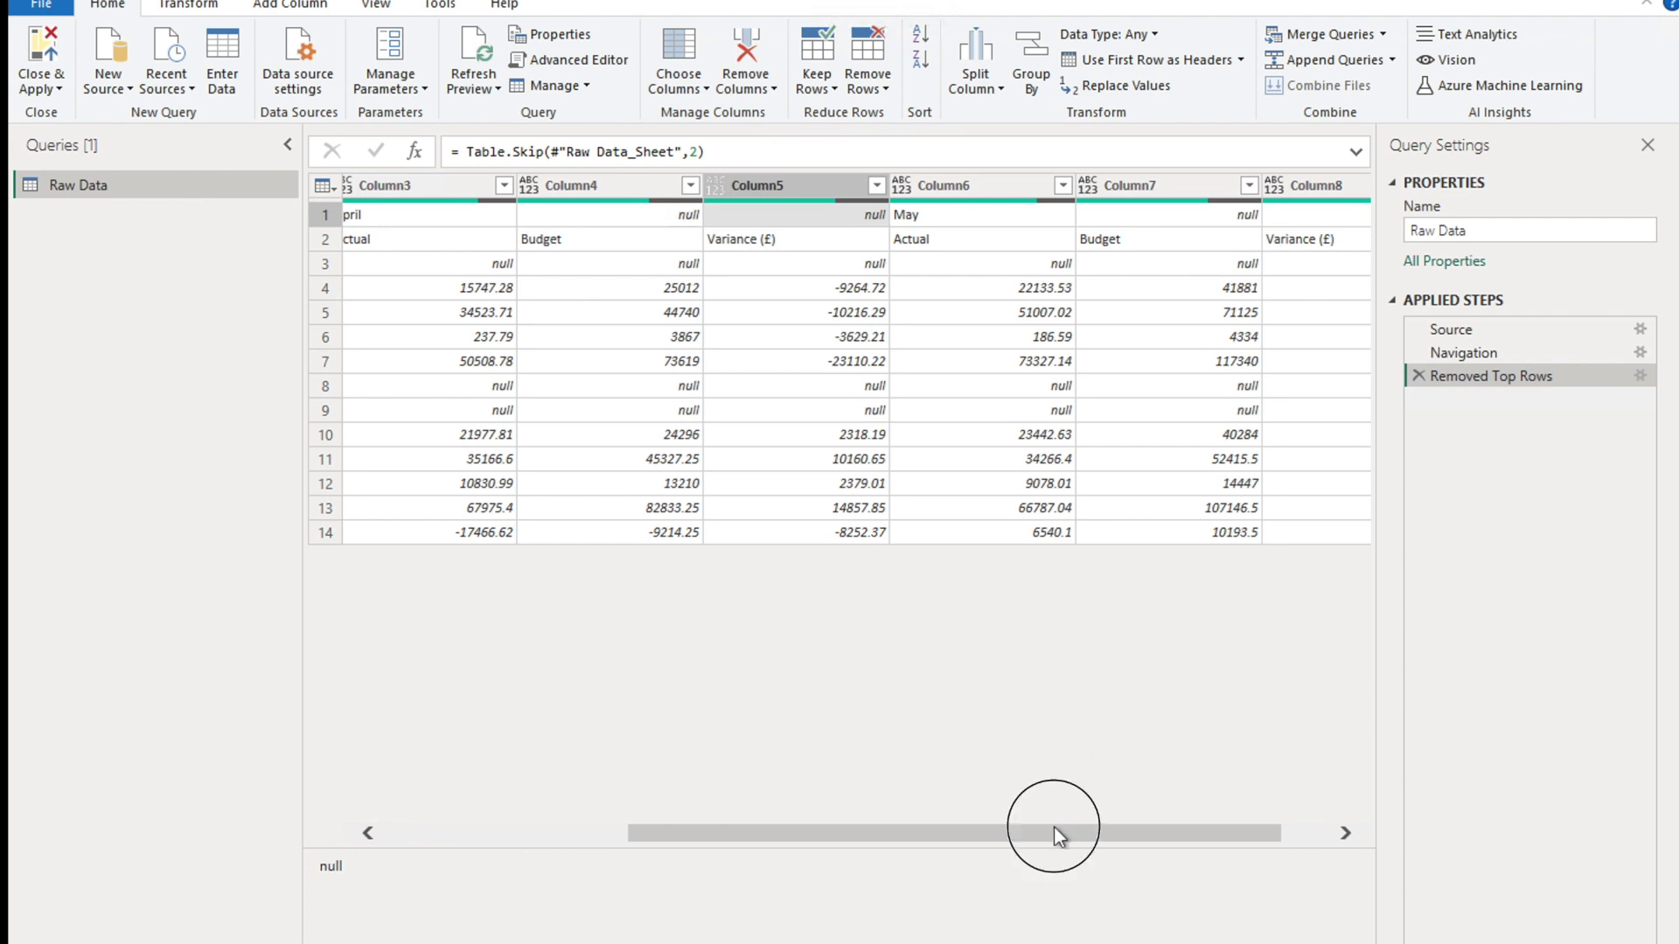
left_click_drag(1056, 832, 1236, 845)
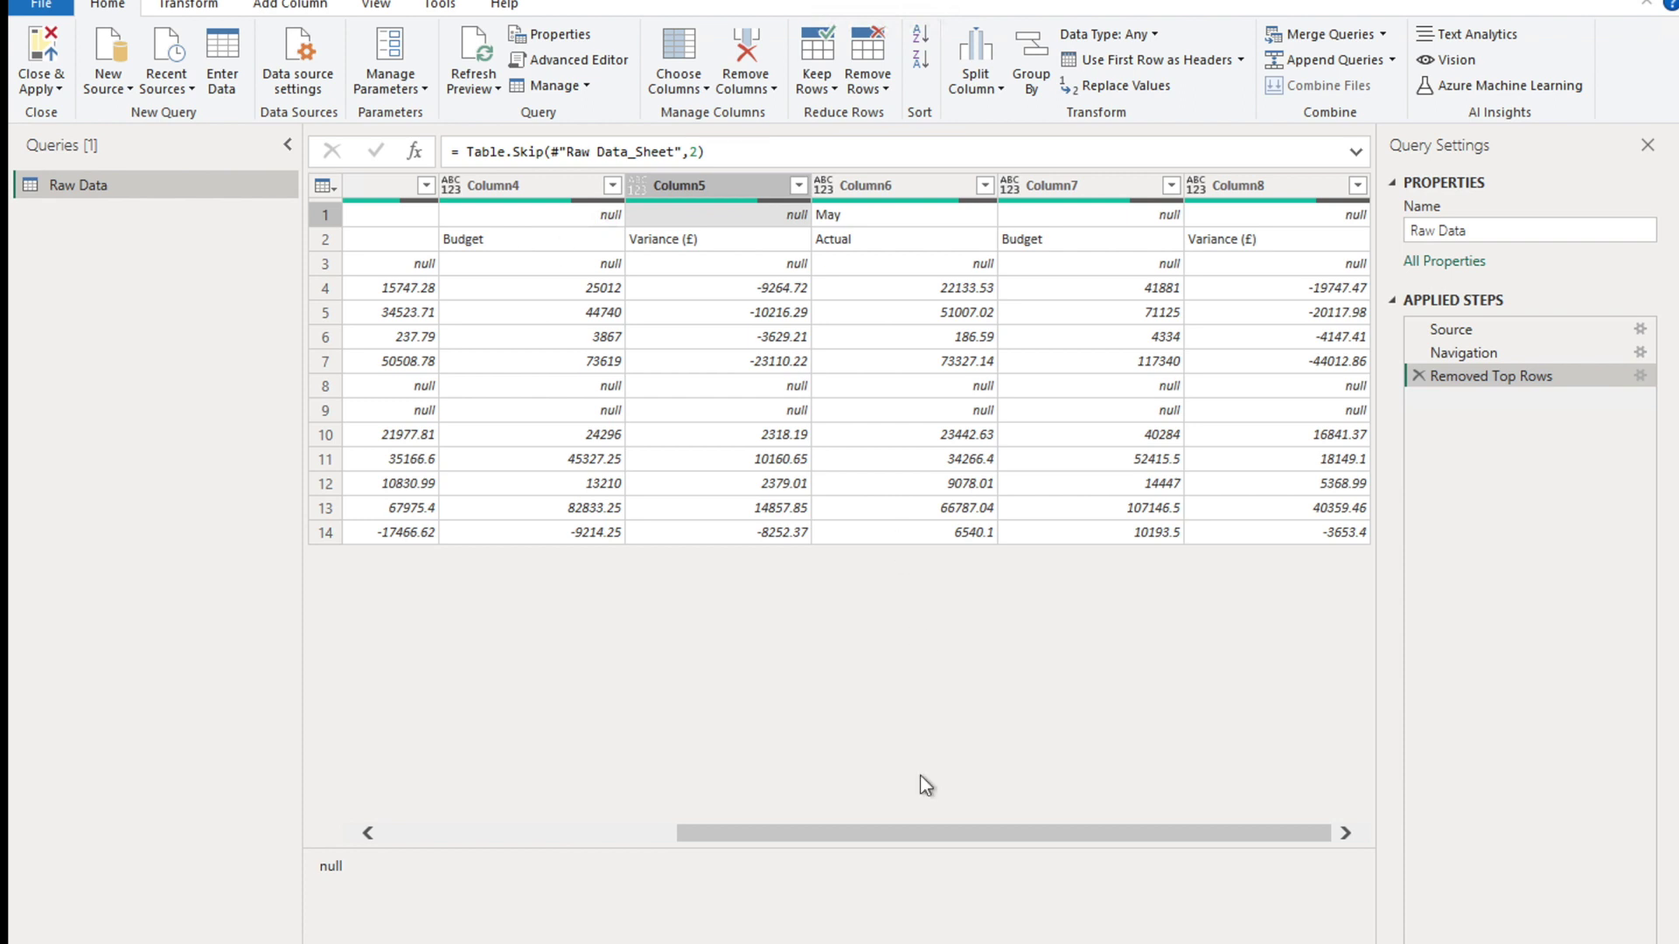
left_click_drag(861, 833, 447, 838)
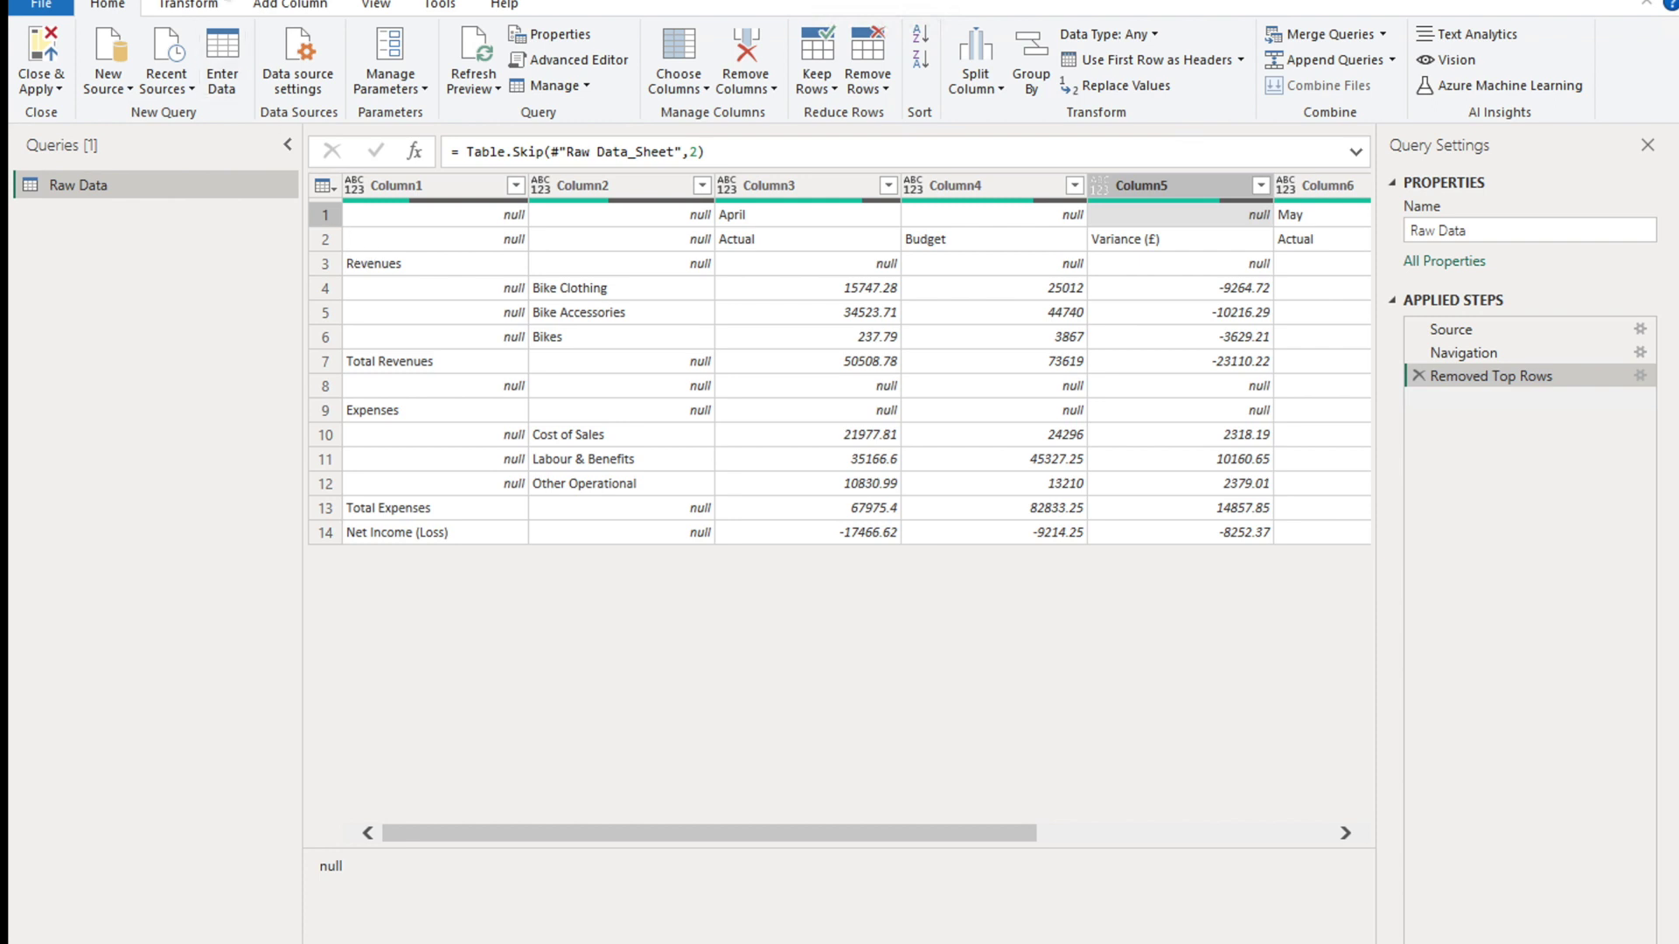
left_click(201, 7)
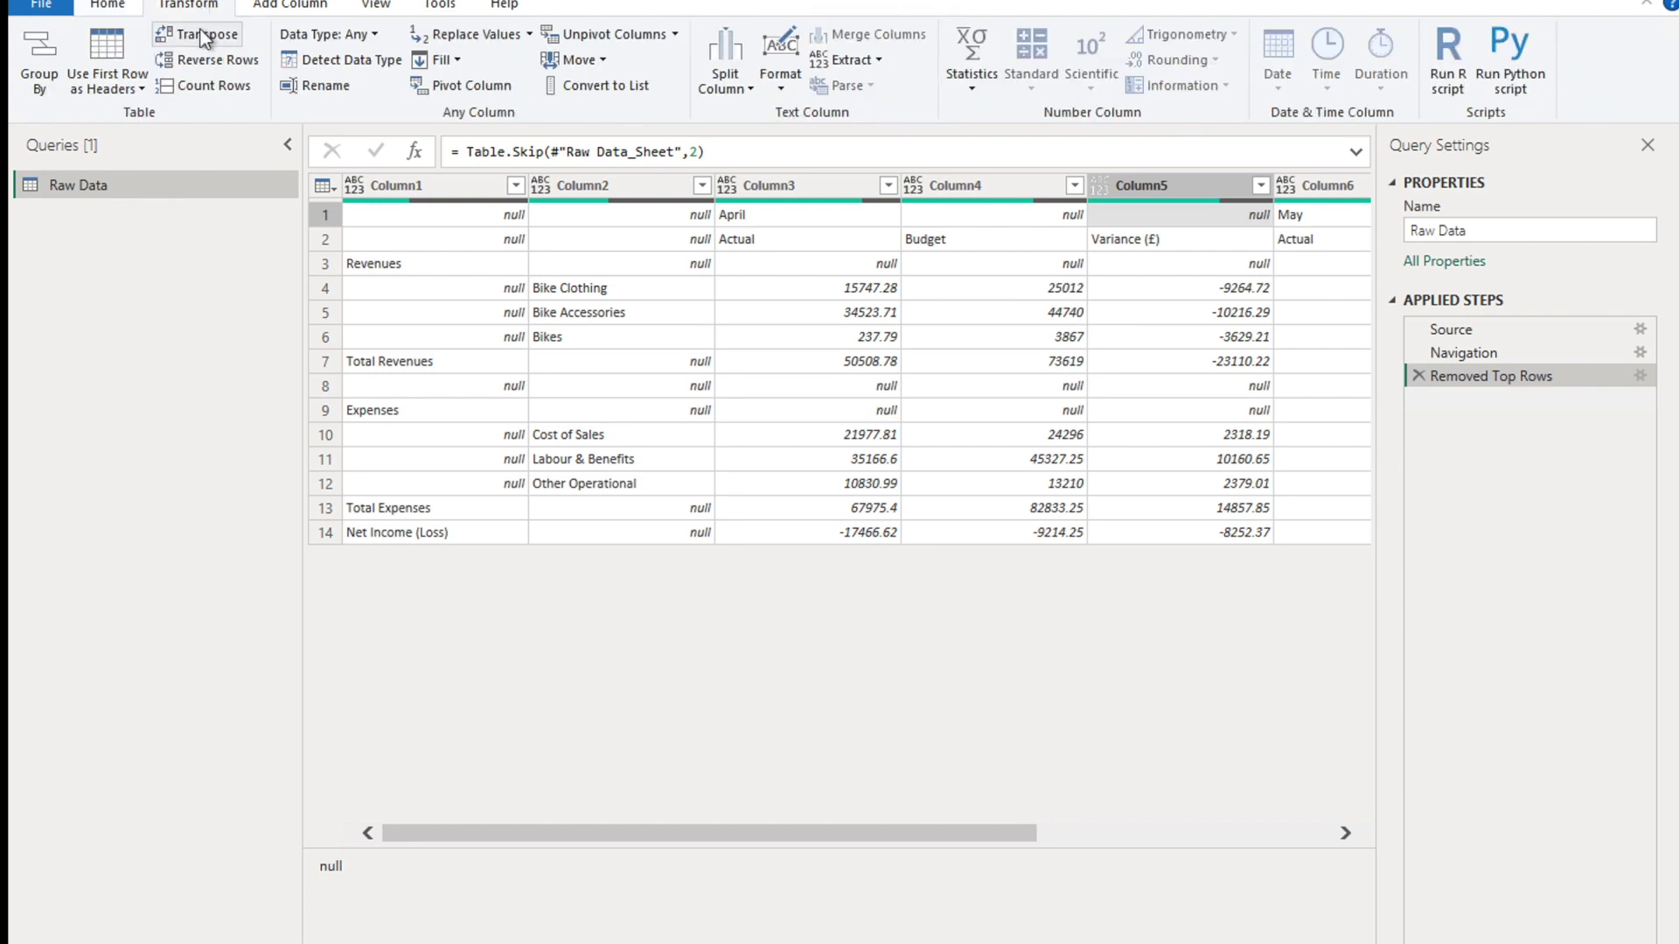
left_click(204, 37)
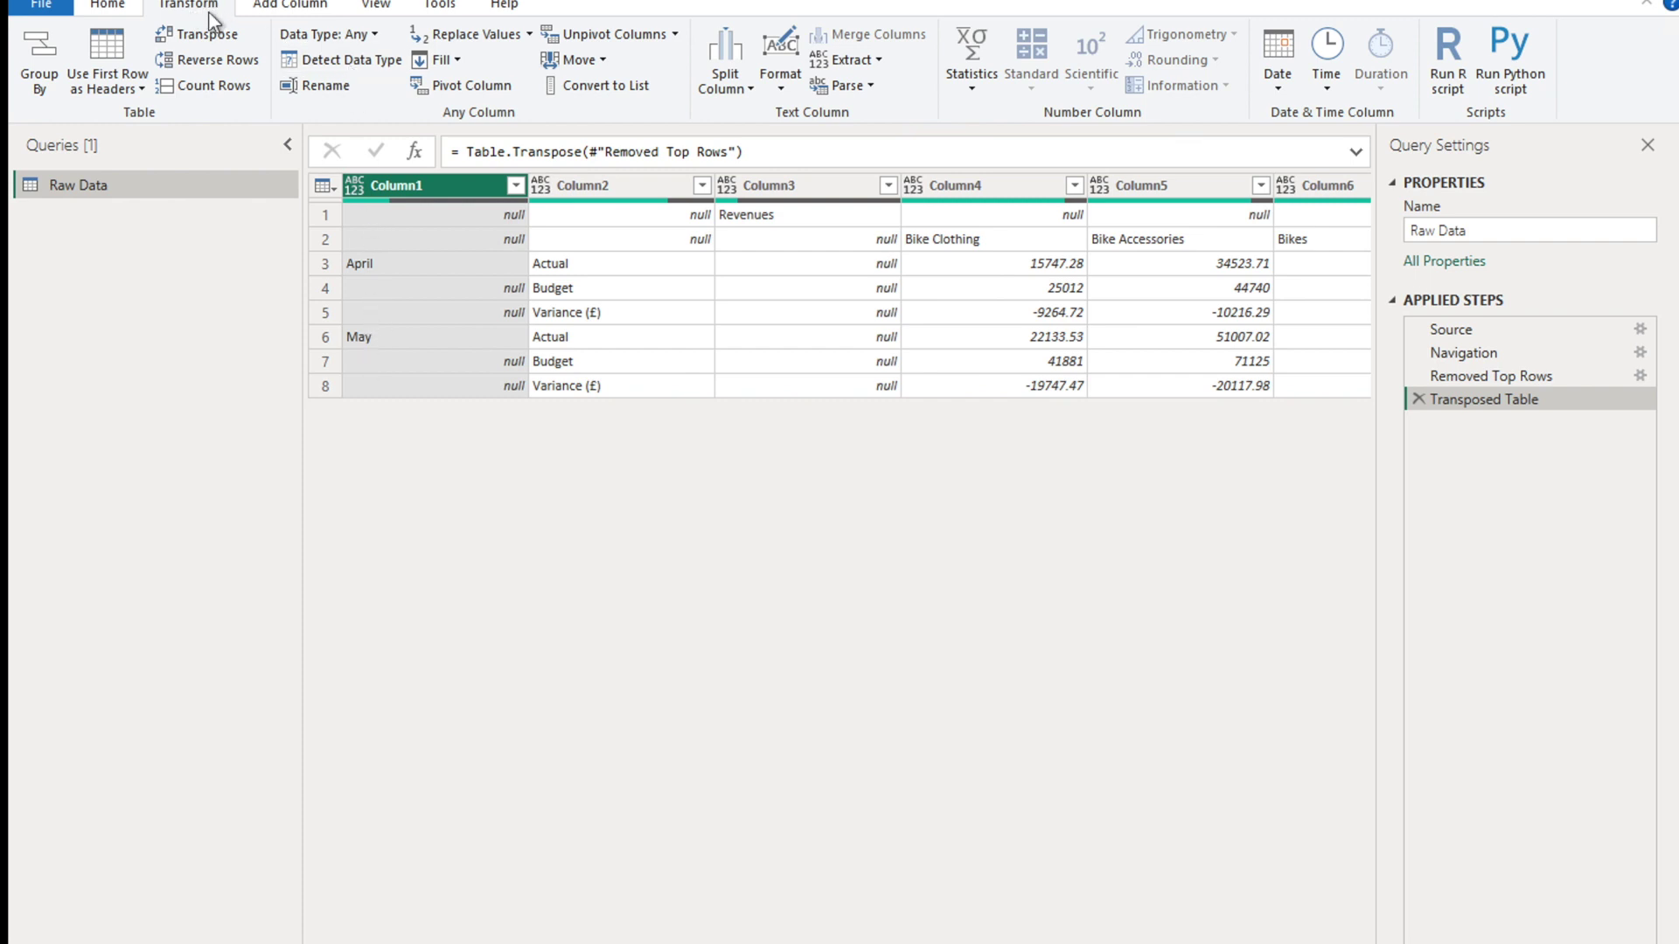
left_click(460, 60)
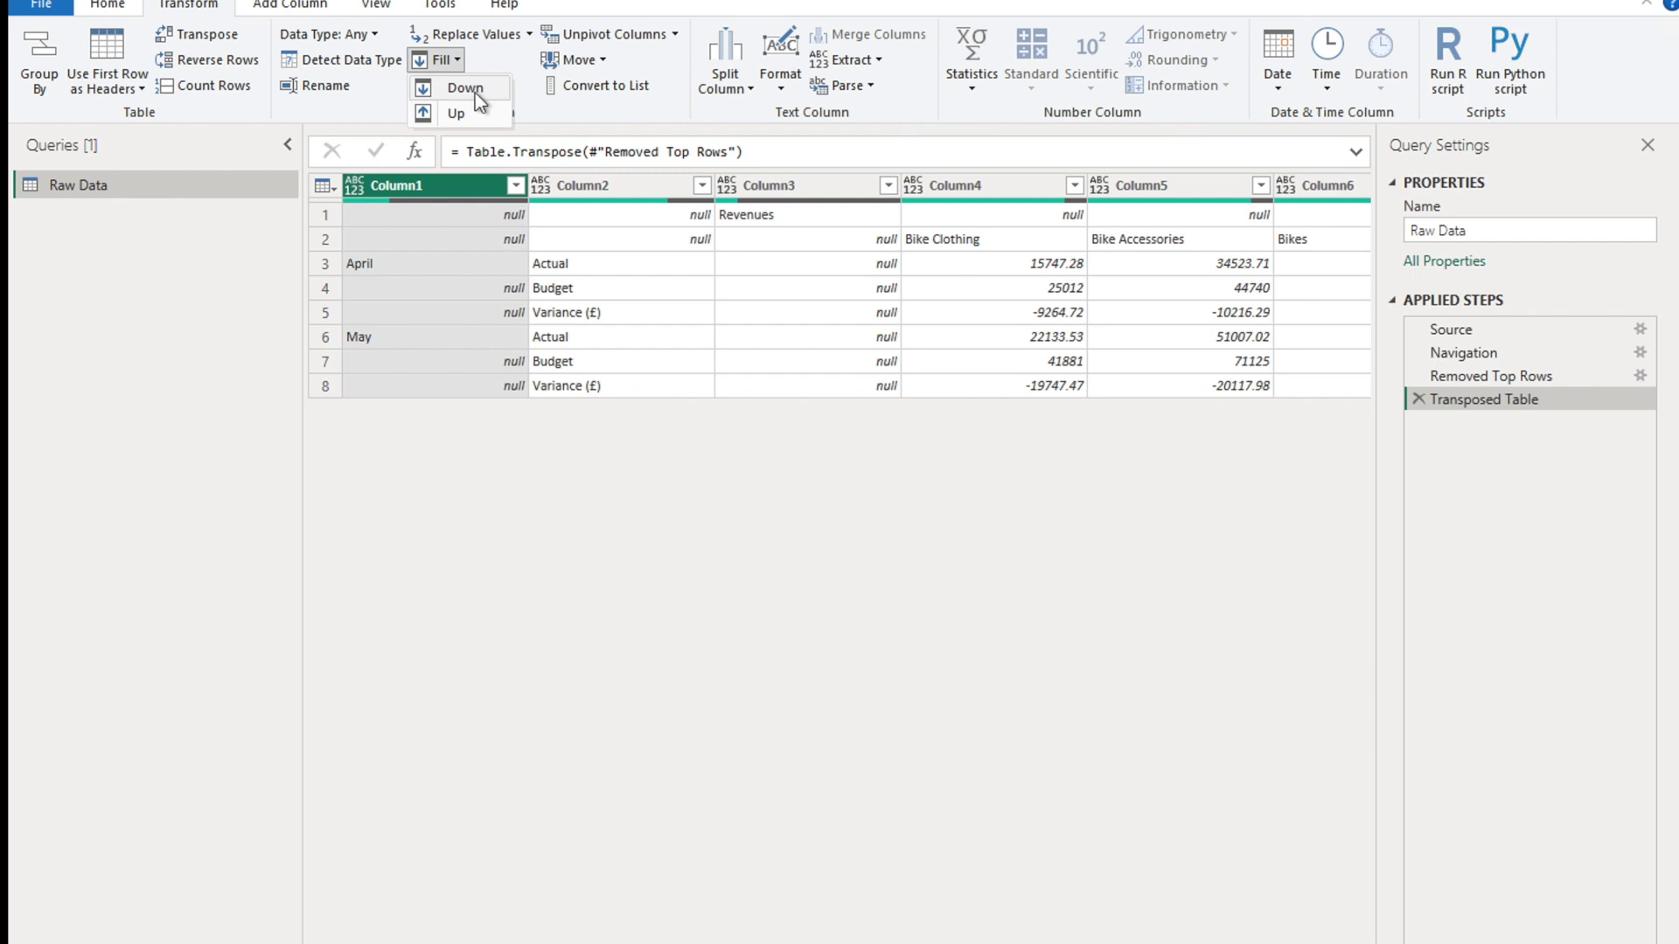
left_click(475, 93)
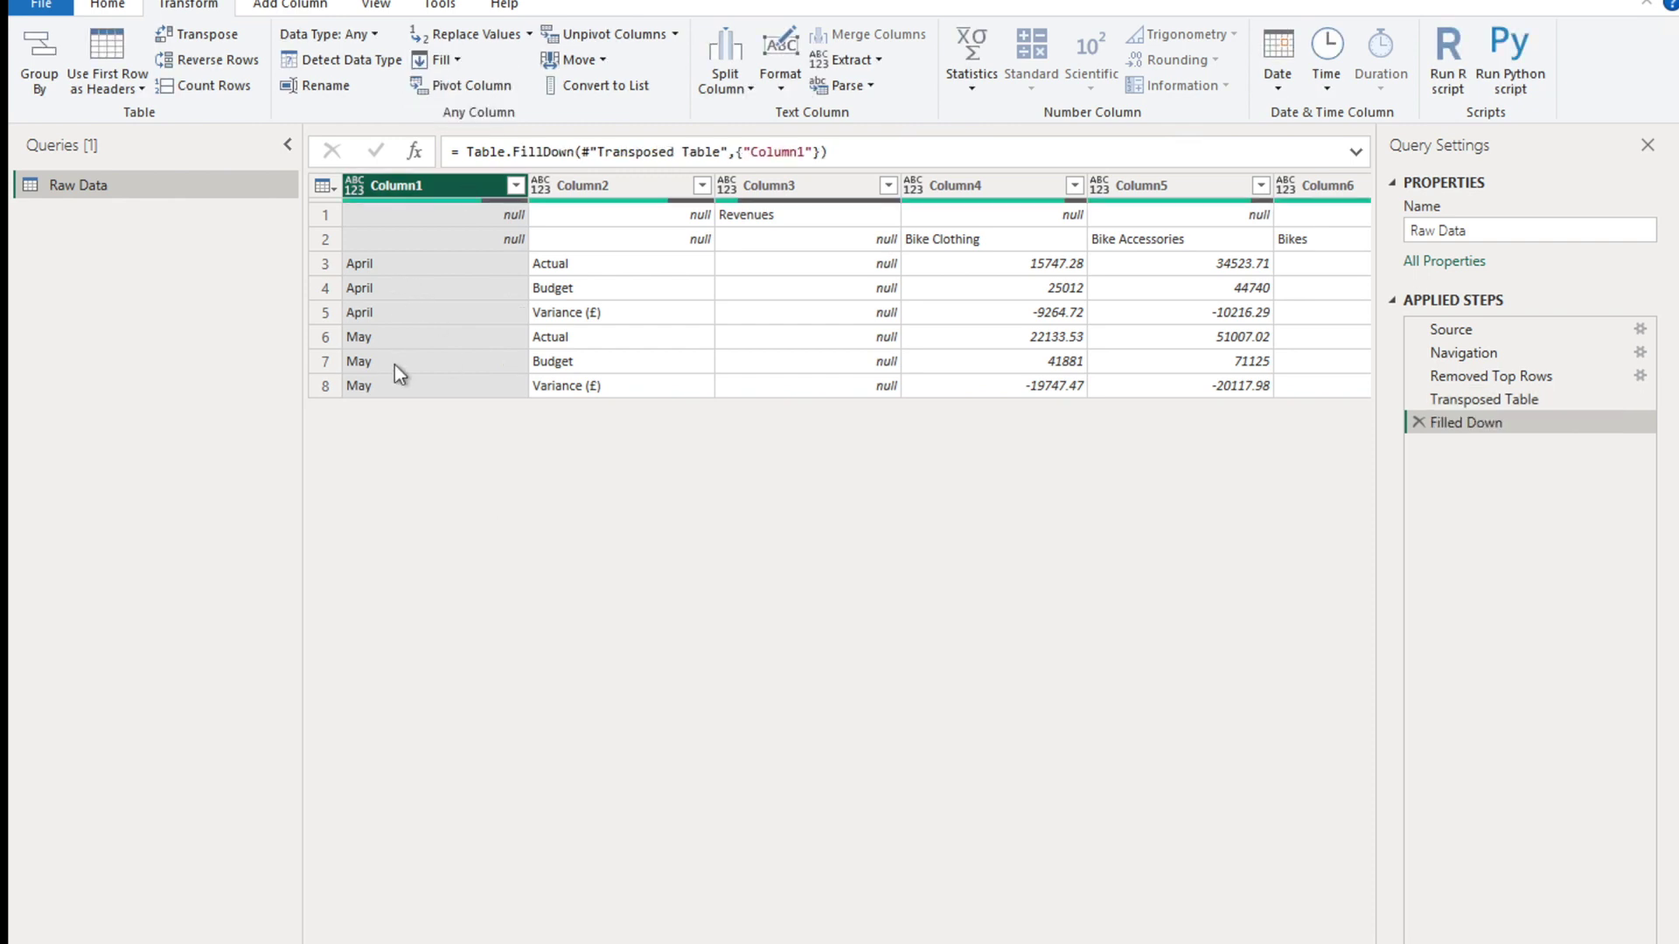
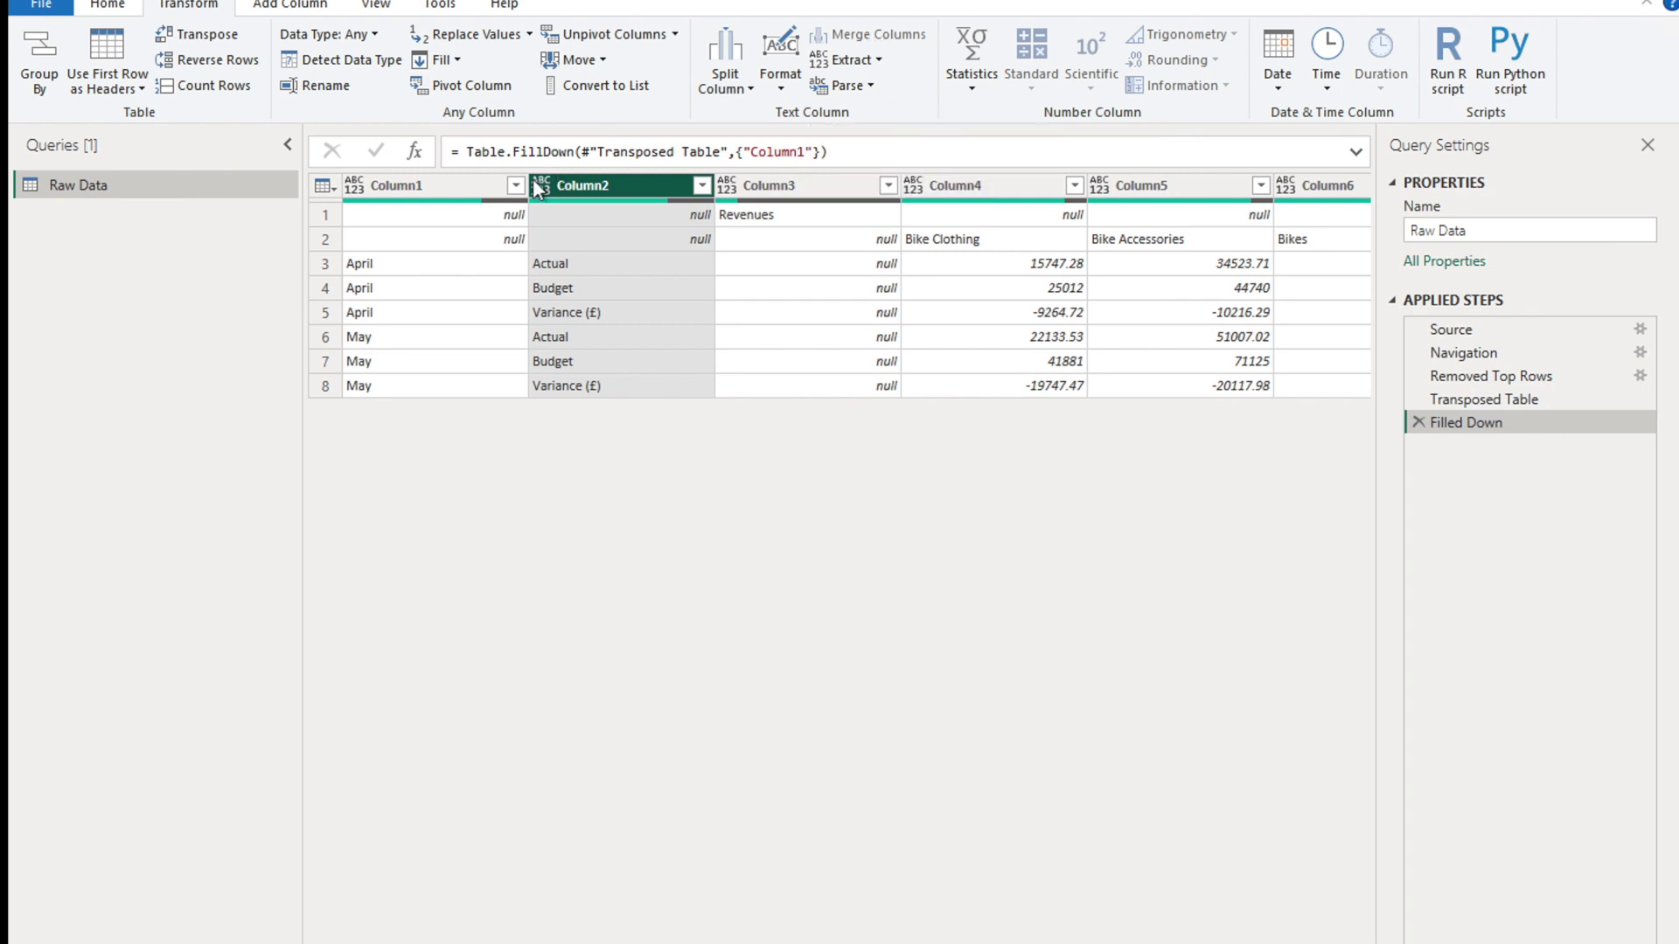
Merge Column1 and Column2 into one column named Merged, using a custom | separator.
left_click(451, 191, "ctrl")
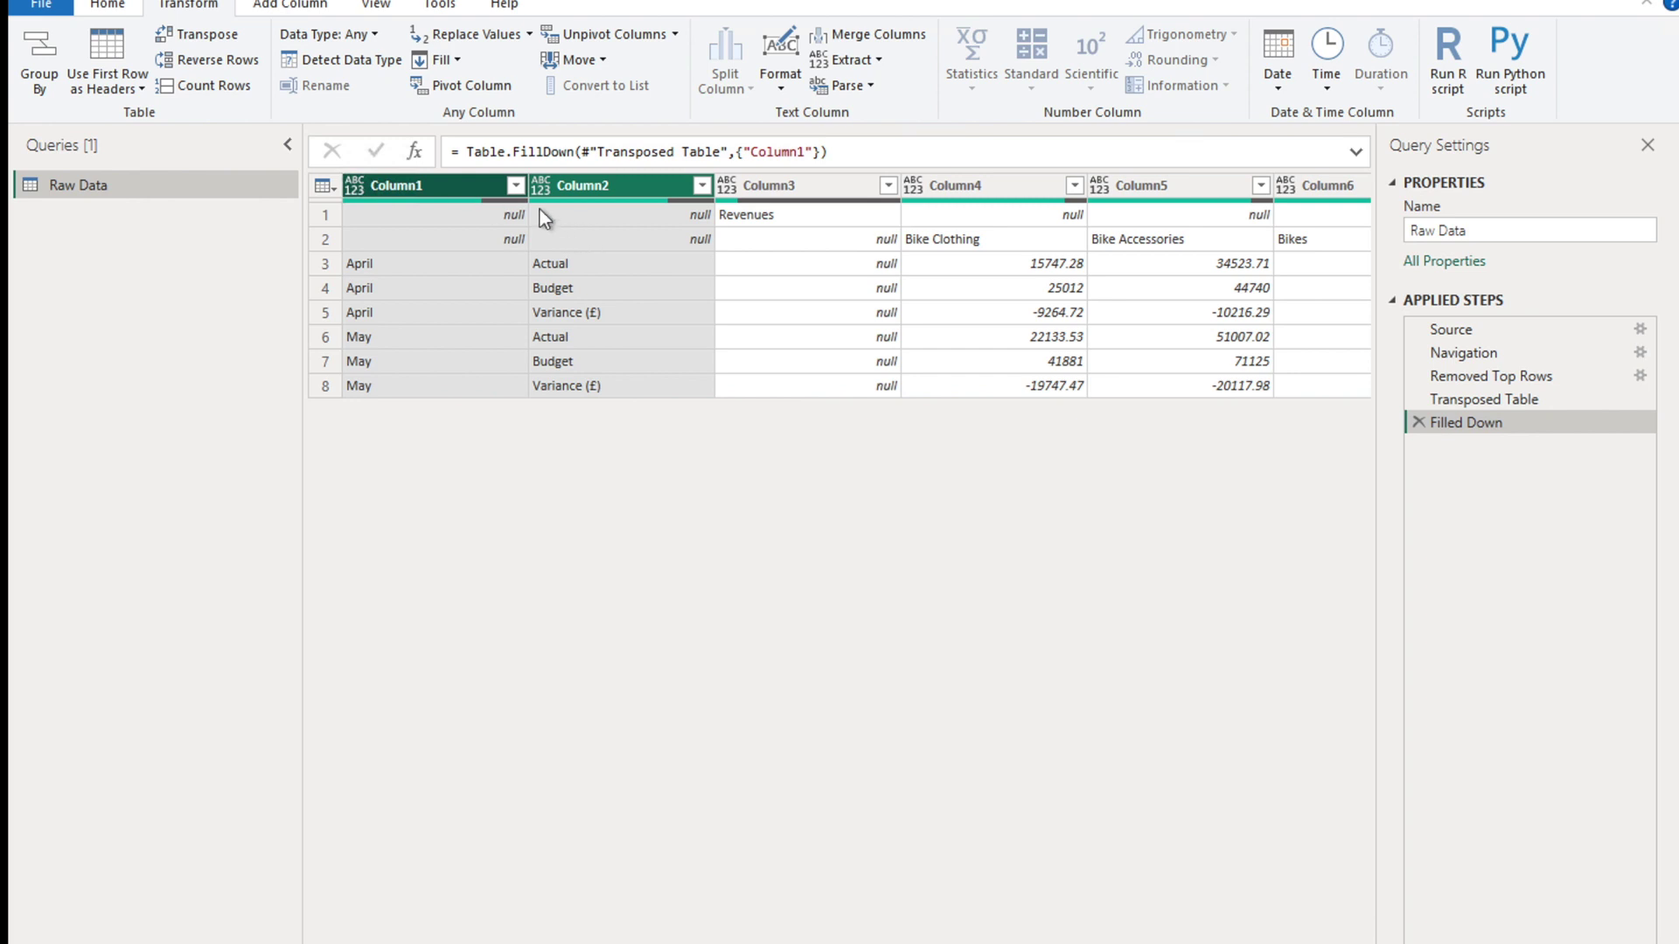
left_click(608, 200, "ctrl")
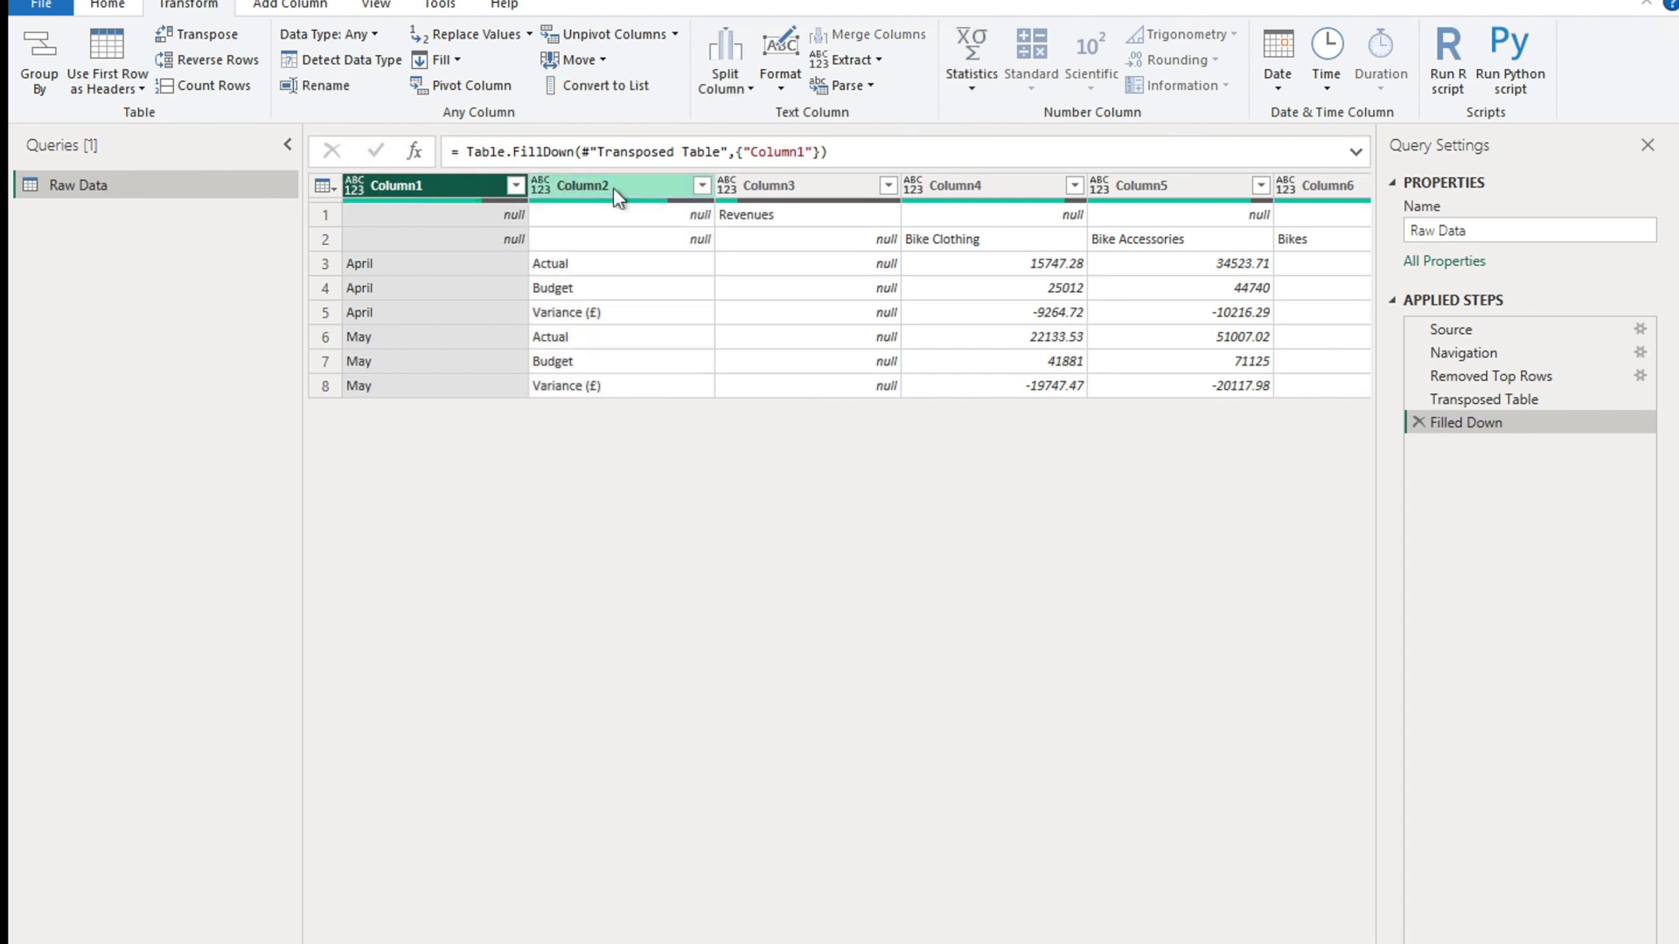
left_click(612, 187, "ctrl")
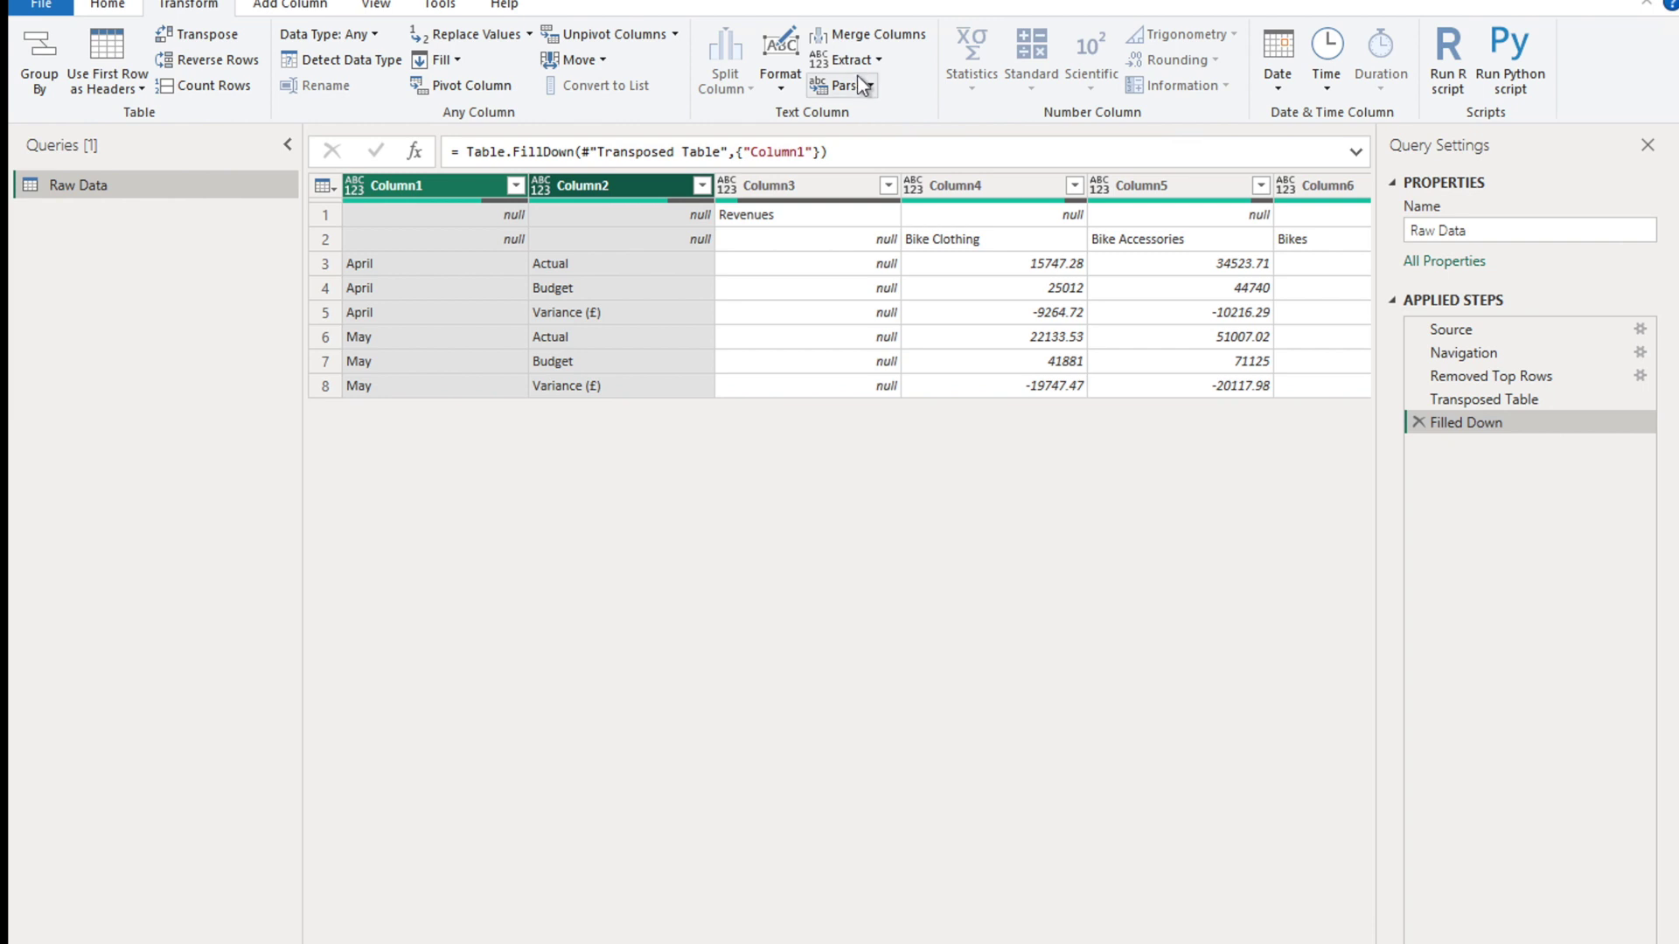
left_click(865, 33)
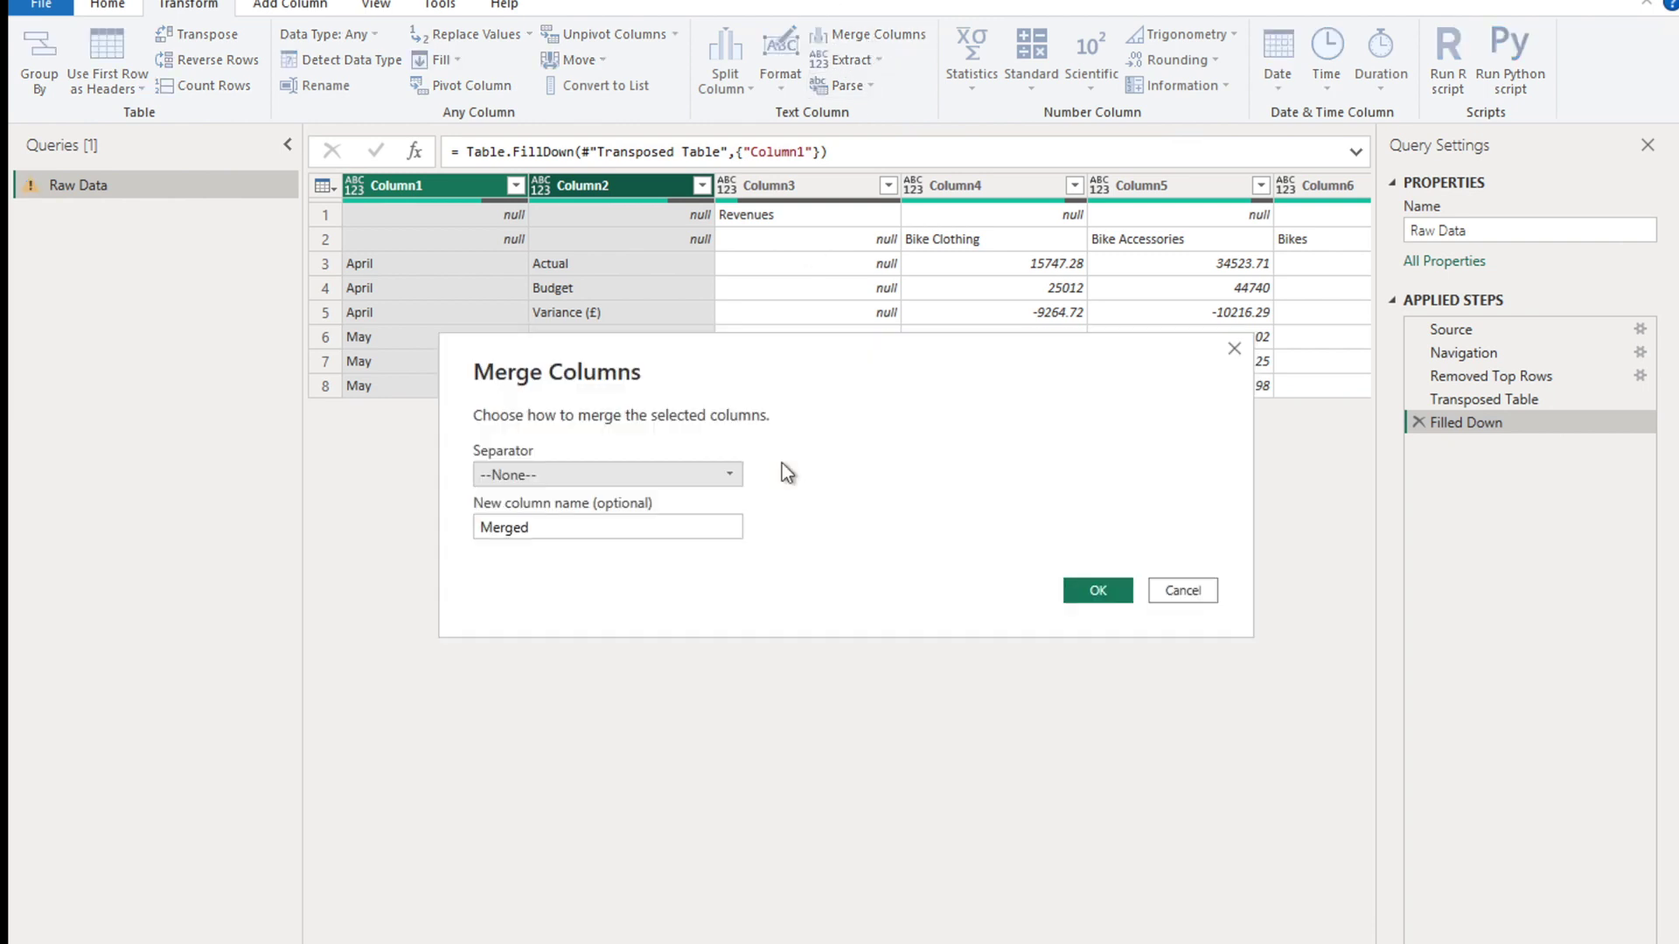
left_click(526, 475)
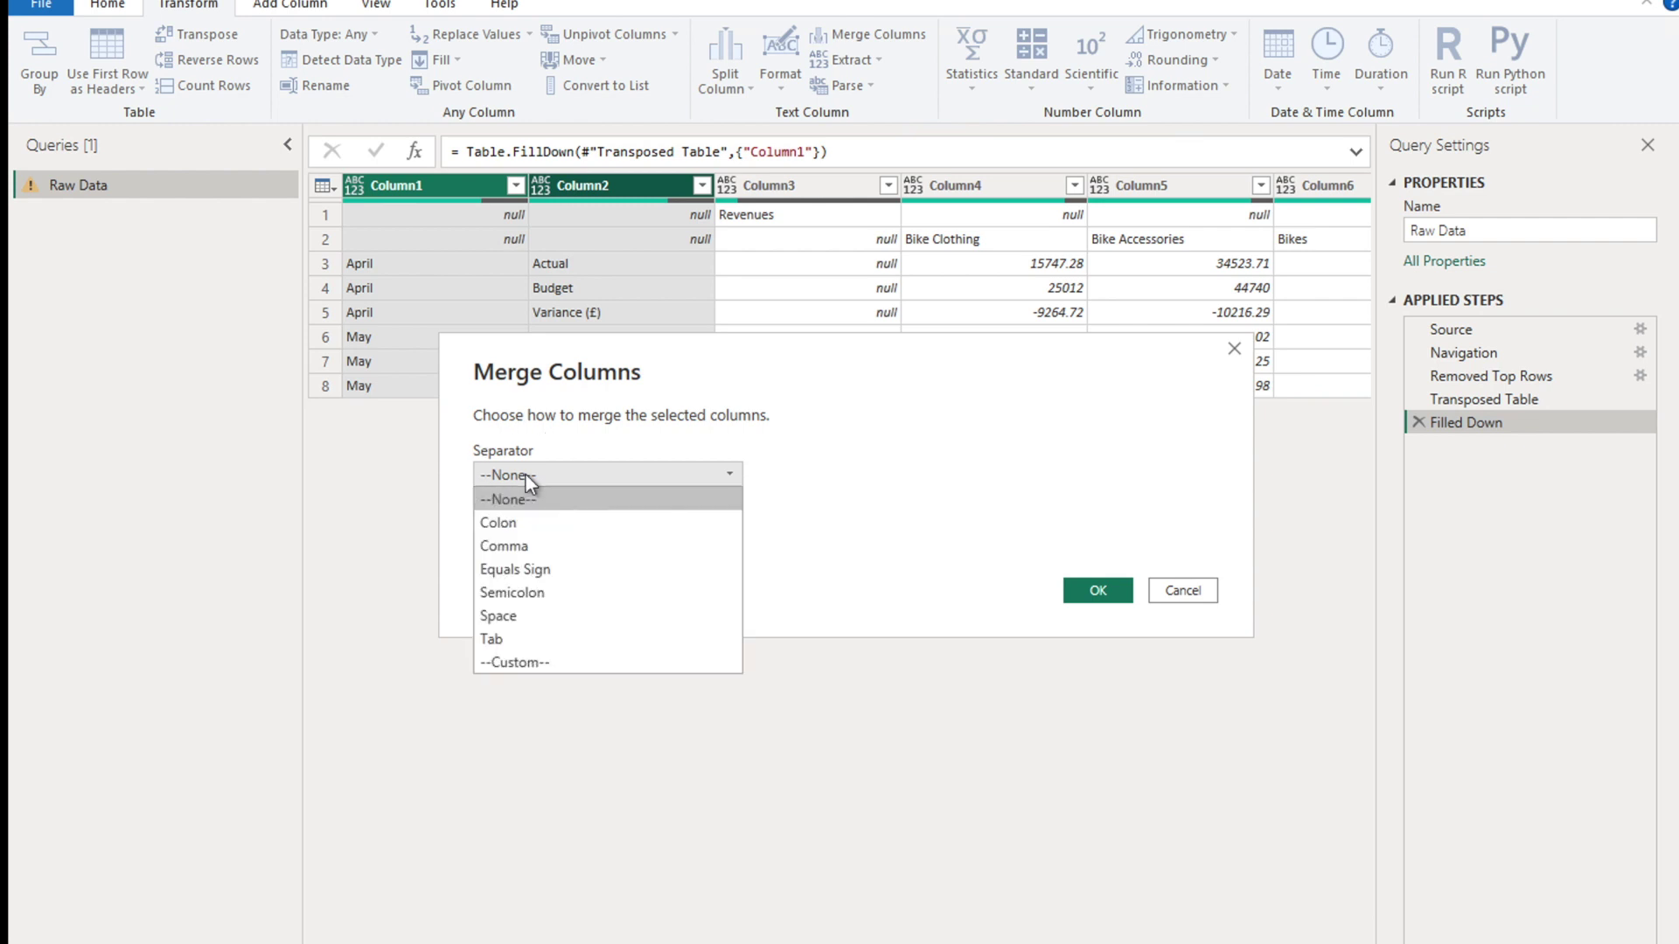
left_click(519, 663)
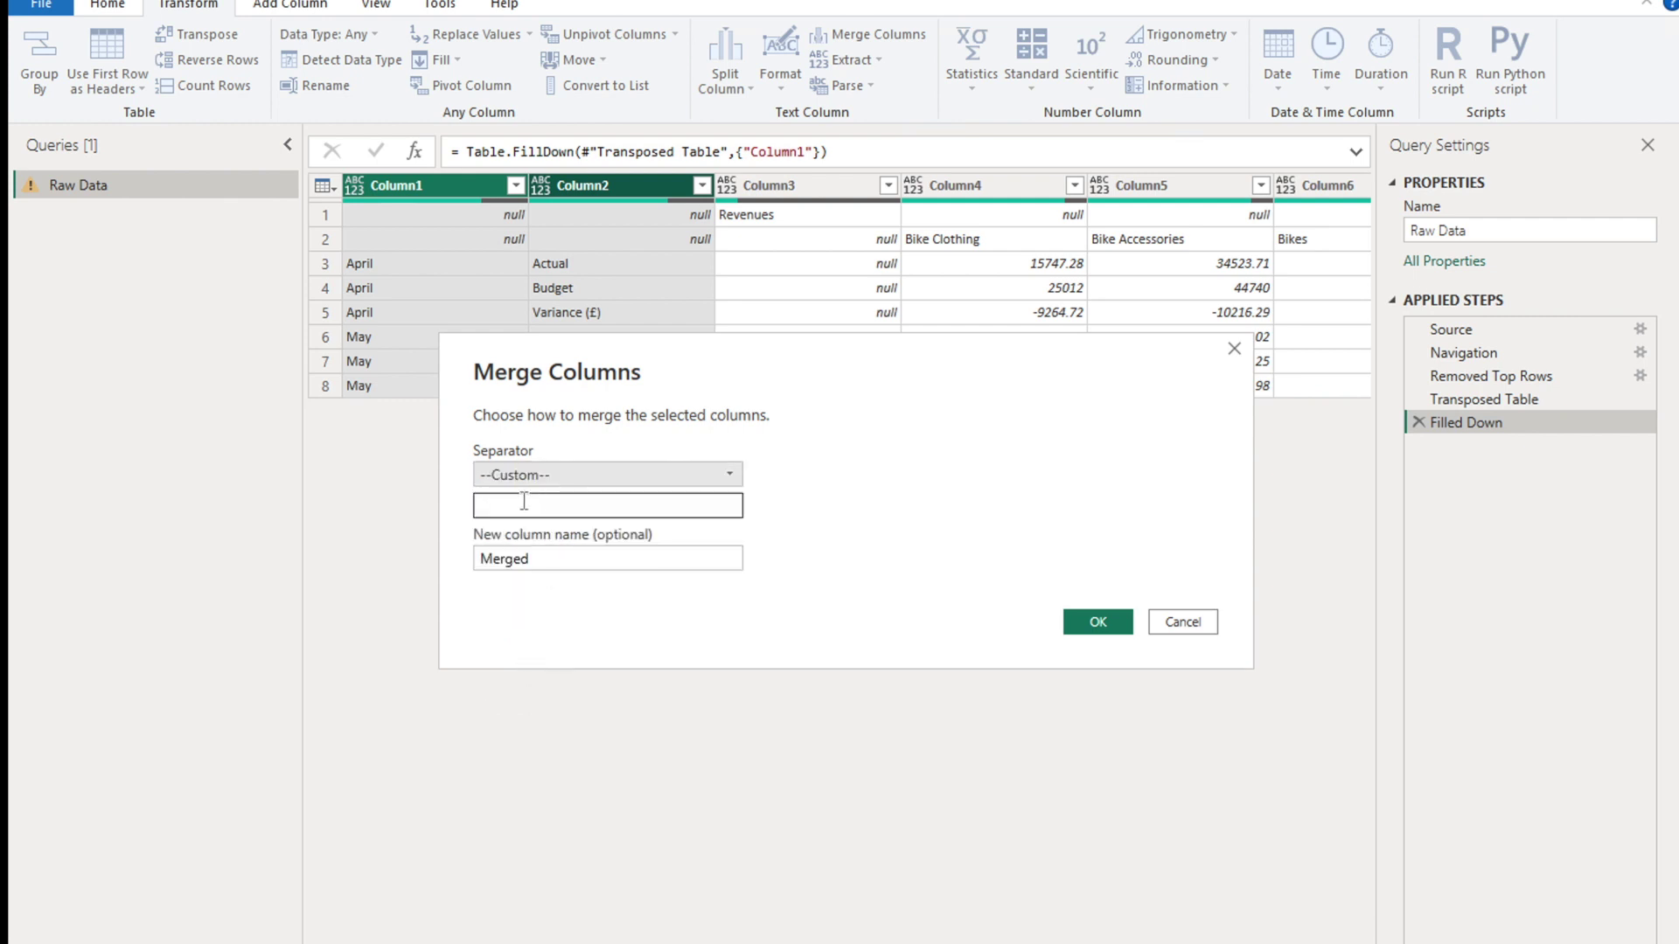
left_click(523, 505)
type("|")
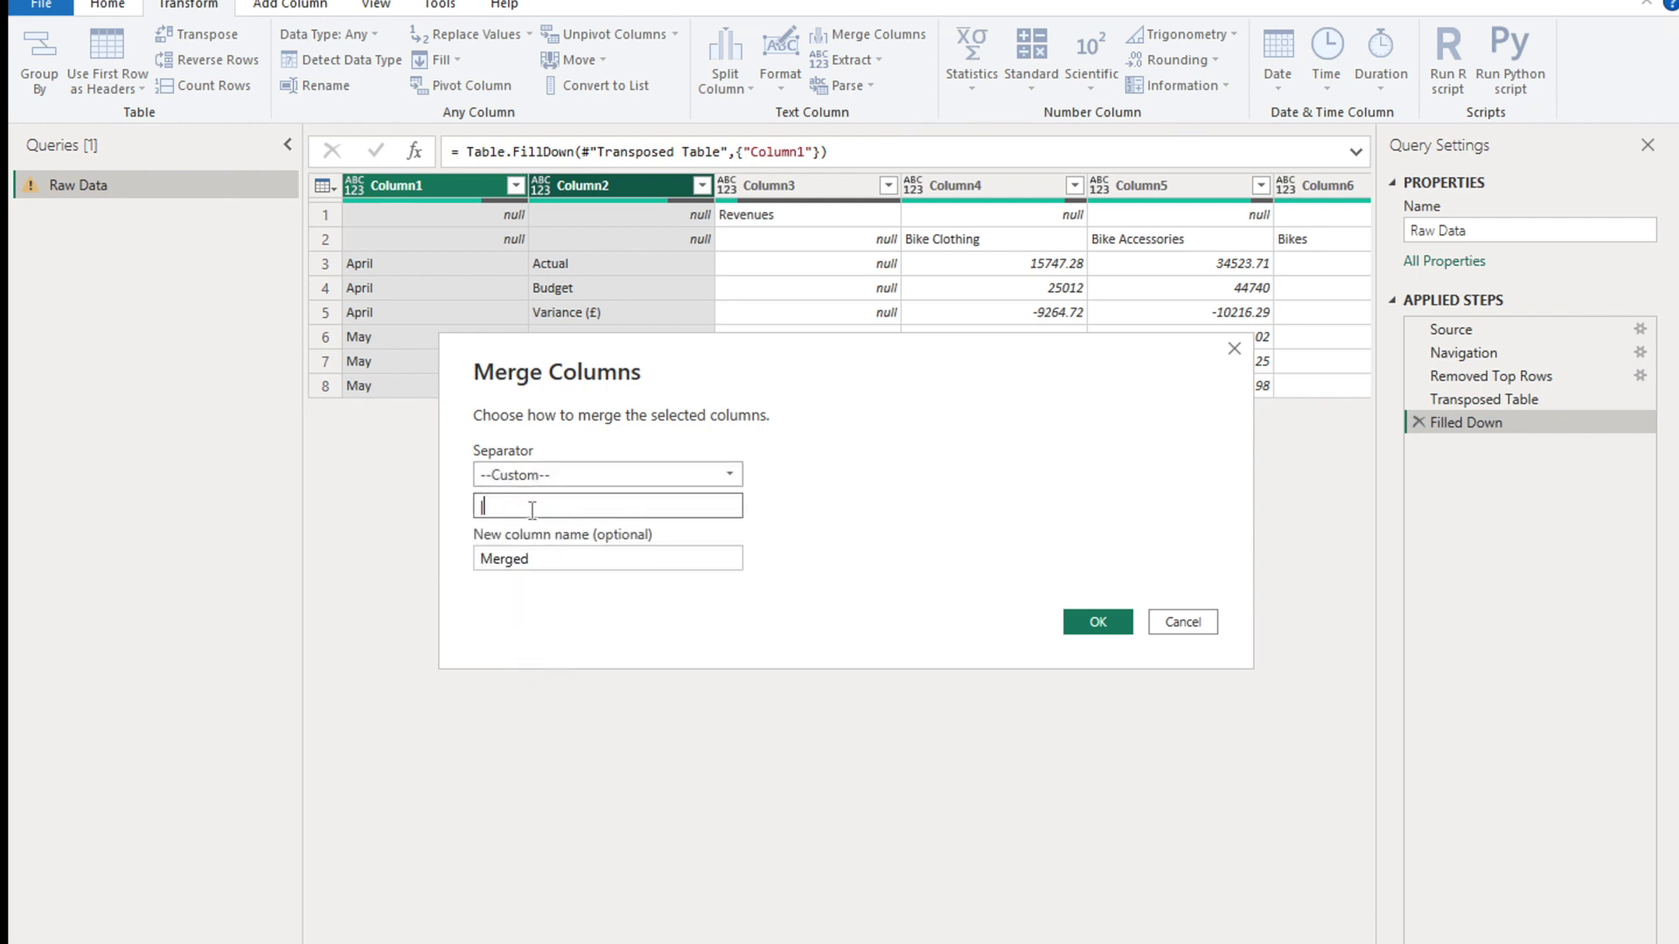
left_click(540, 560)
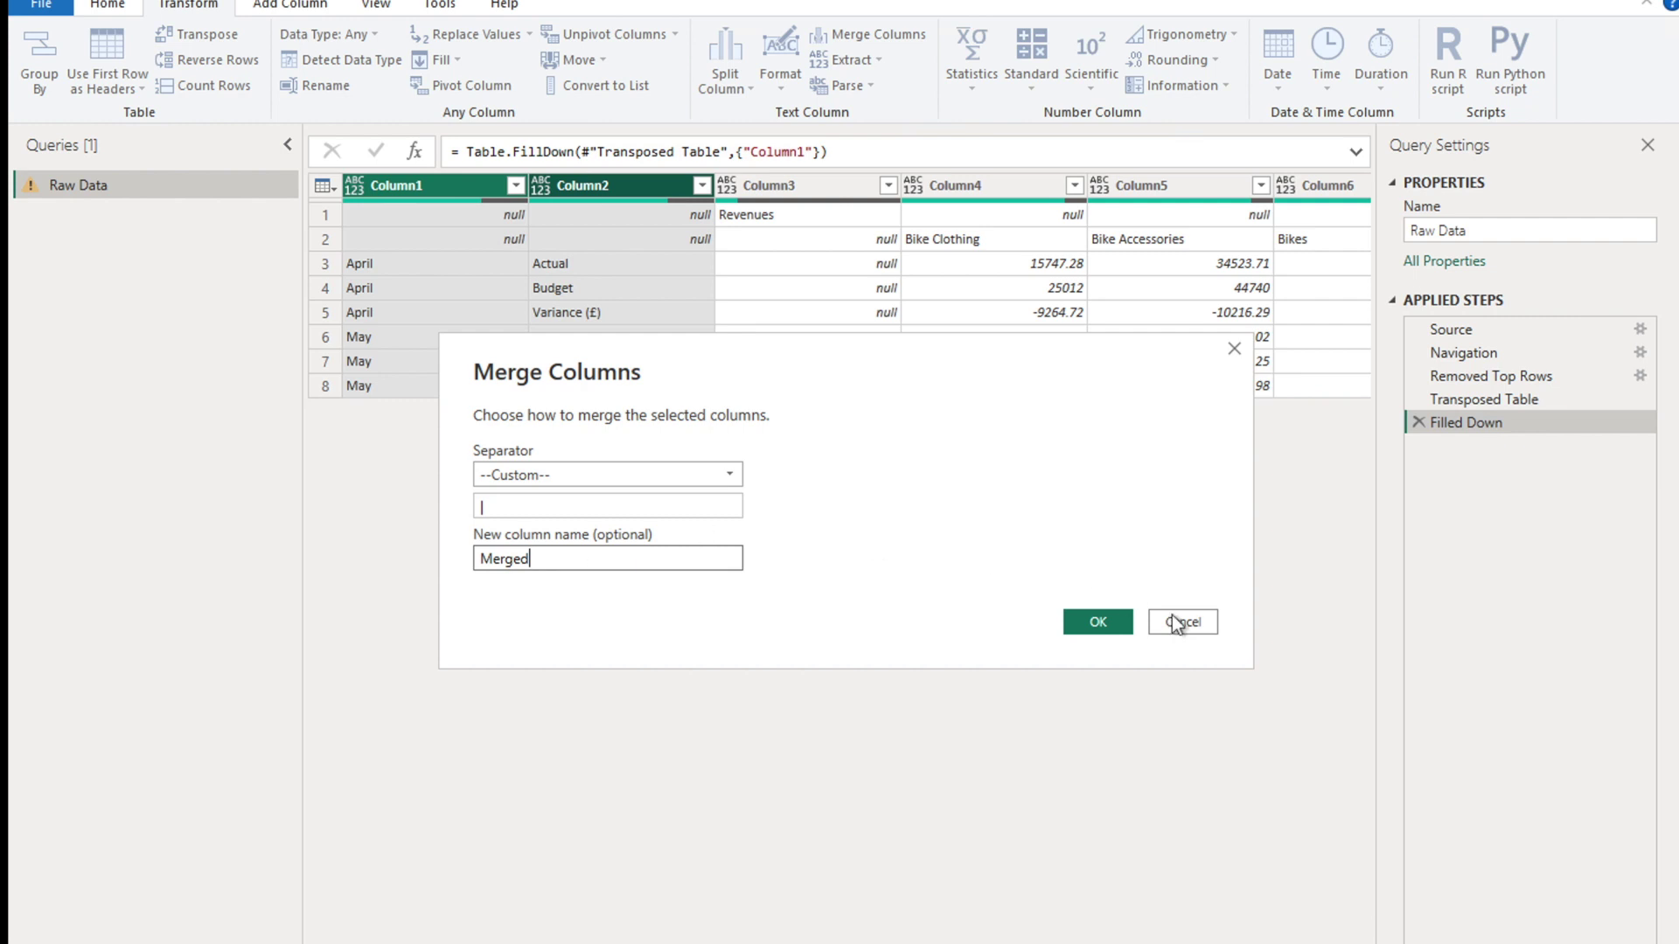
left_click(1099, 623)
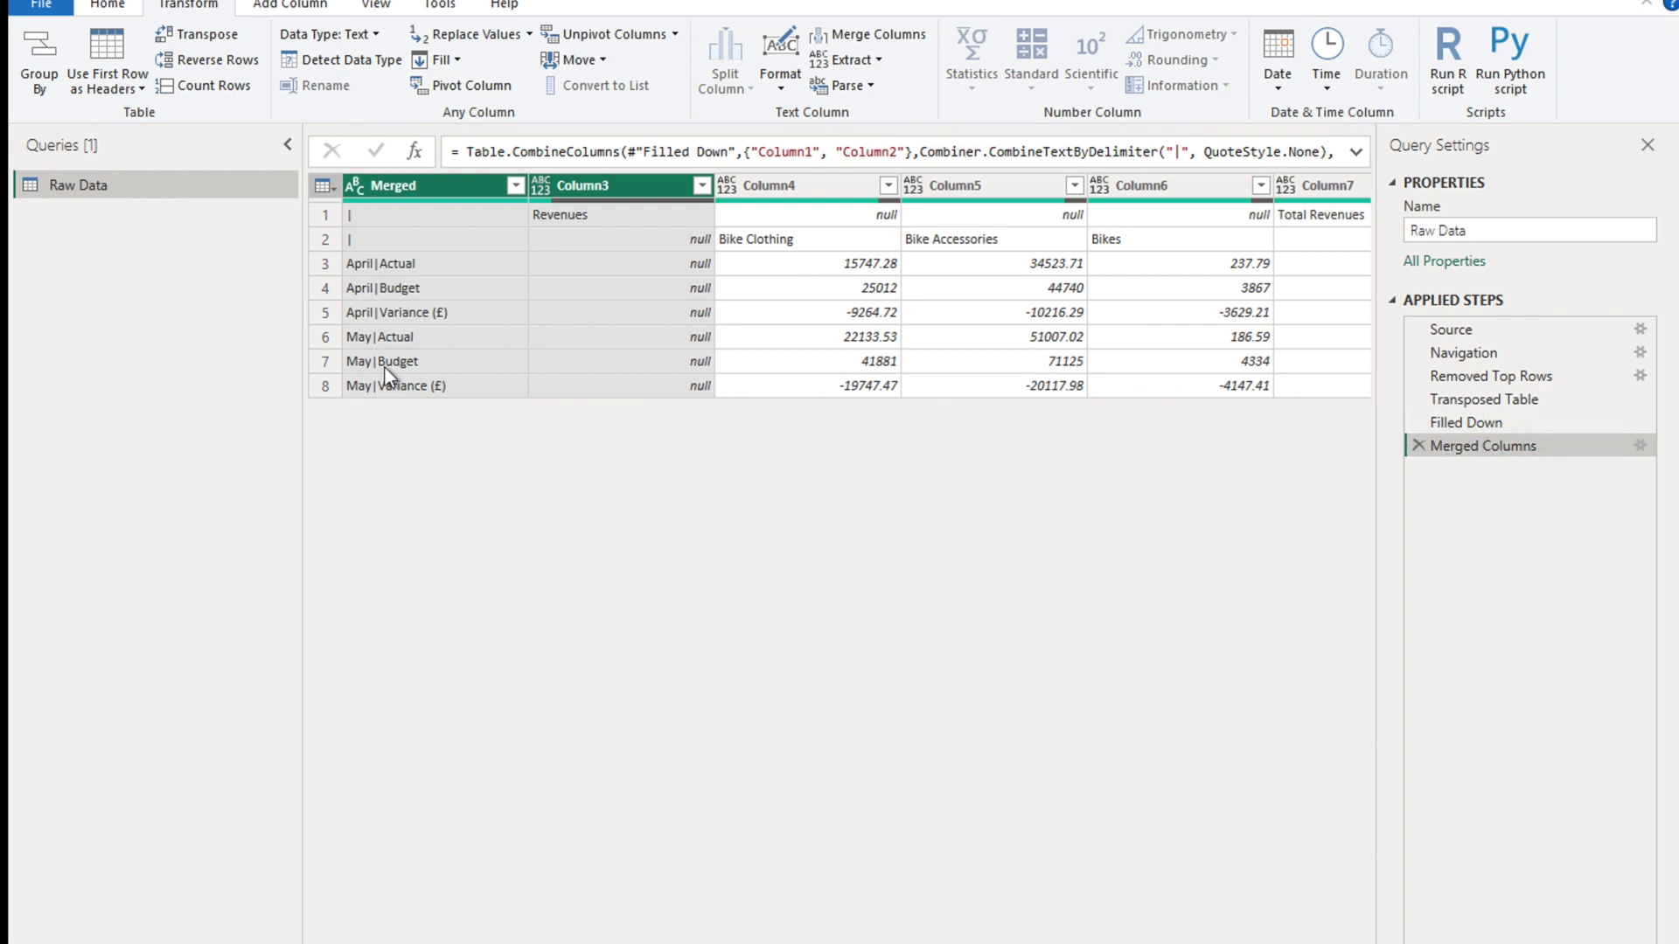
Transpose the table back so the merged month and measure labels run across the first row.
left_click(362, 184)
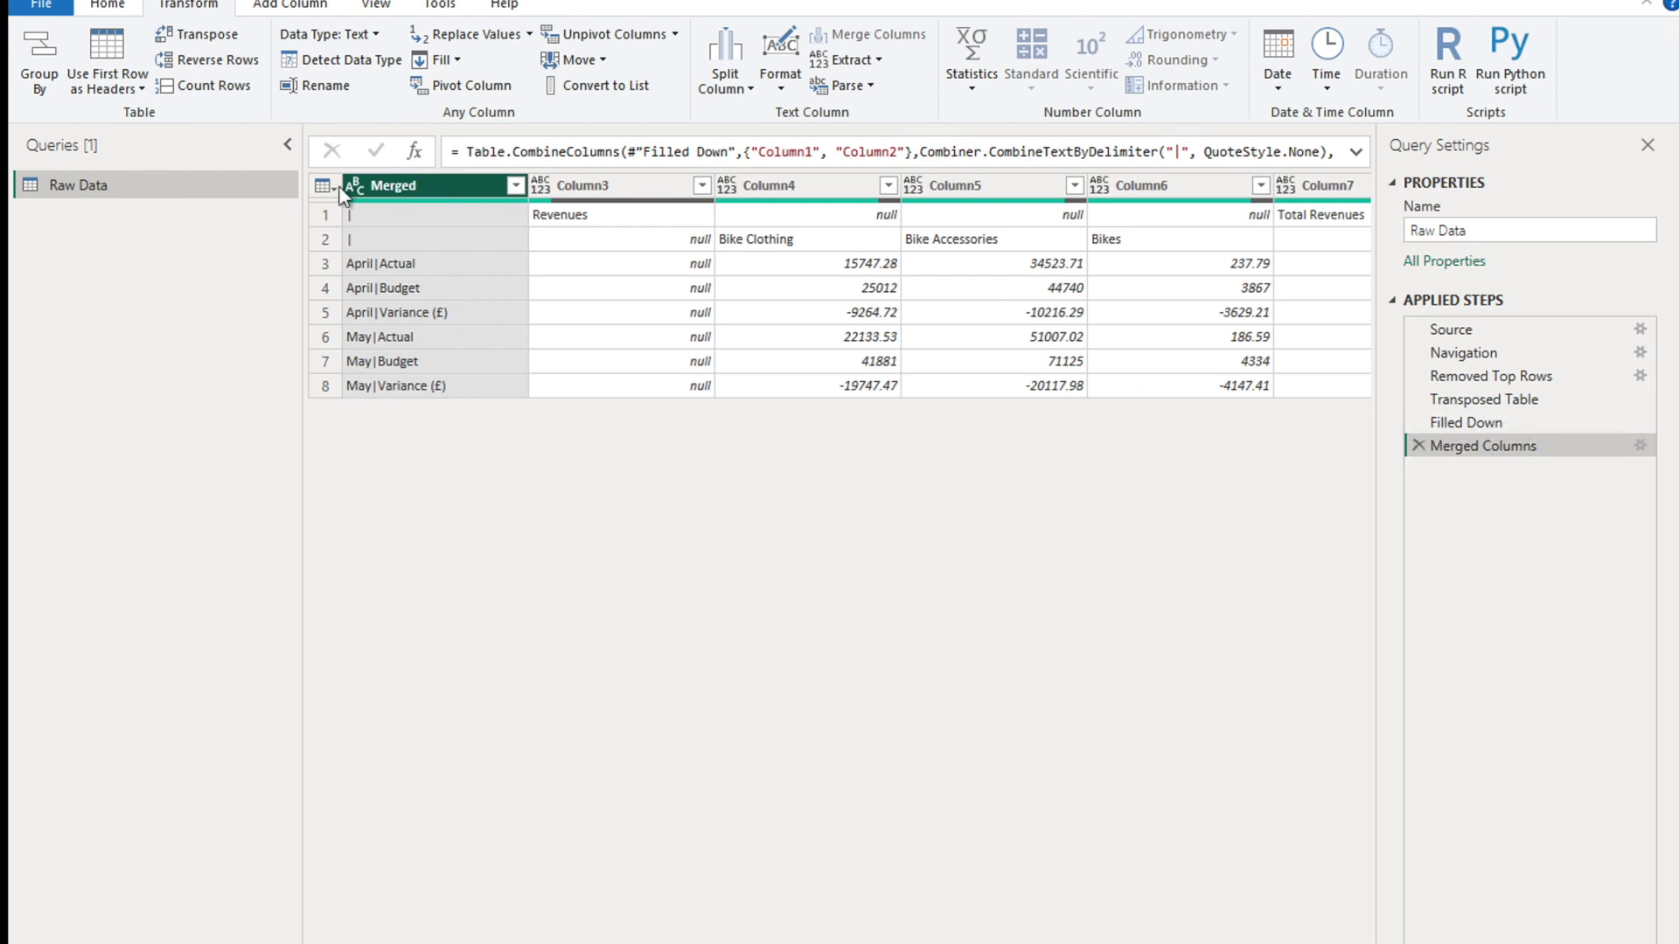
left_click(207, 34)
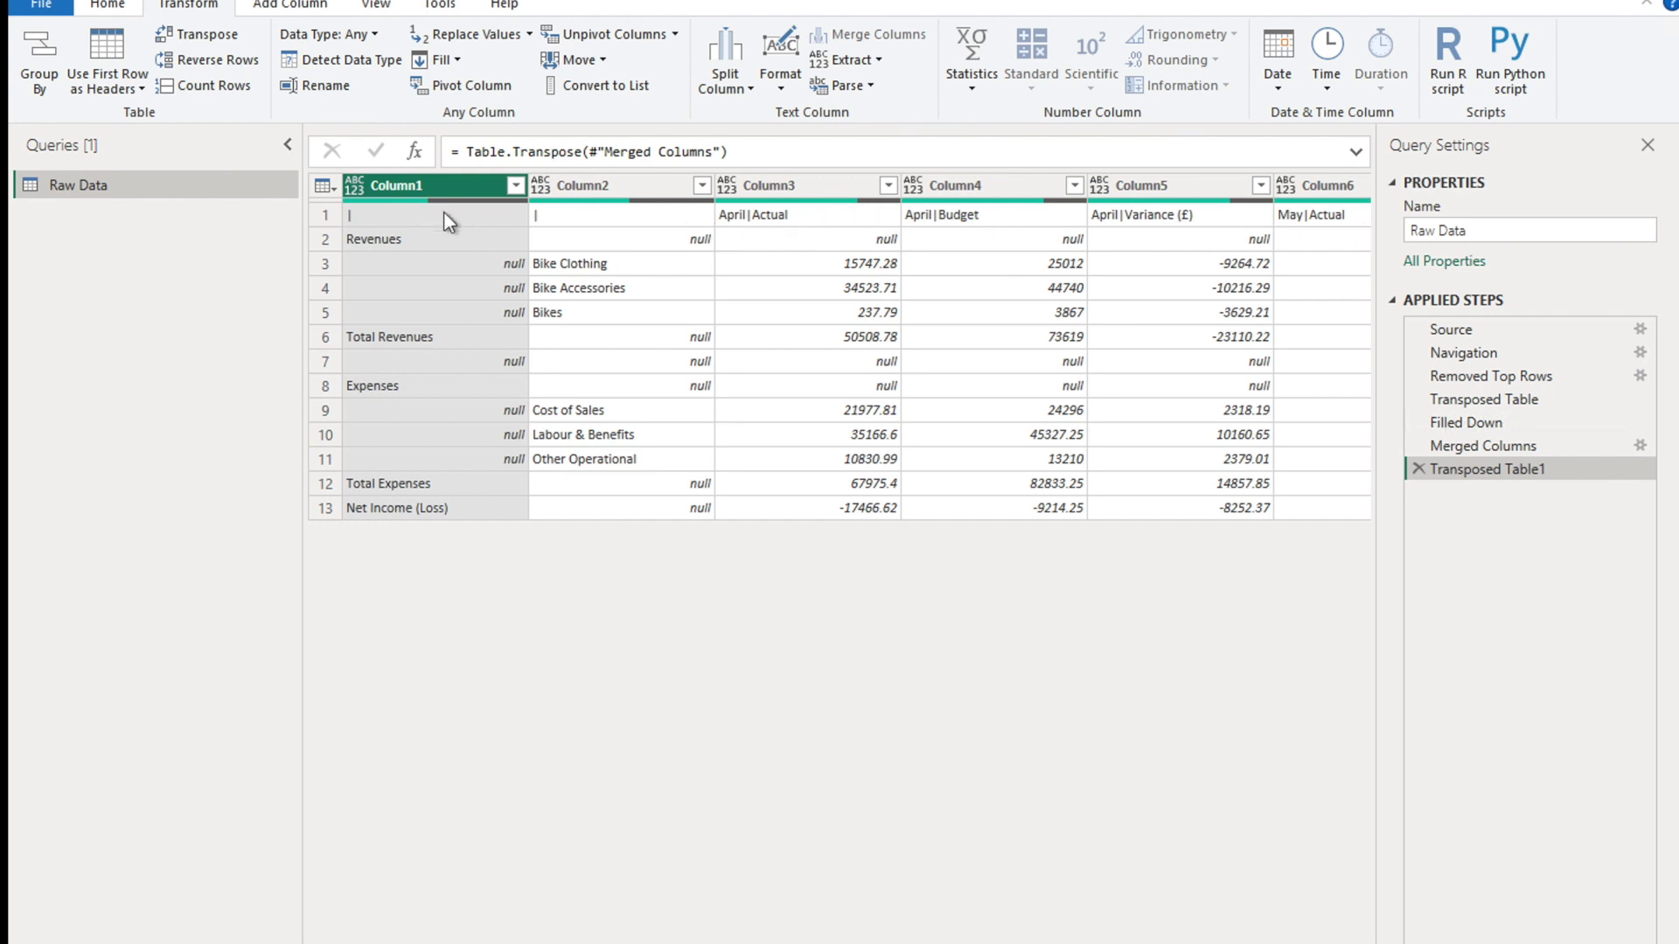
Replace the | value in the first row of Column1 with Class.
left_click(362, 215)
right_click(362, 215)
left_click(461, 289)
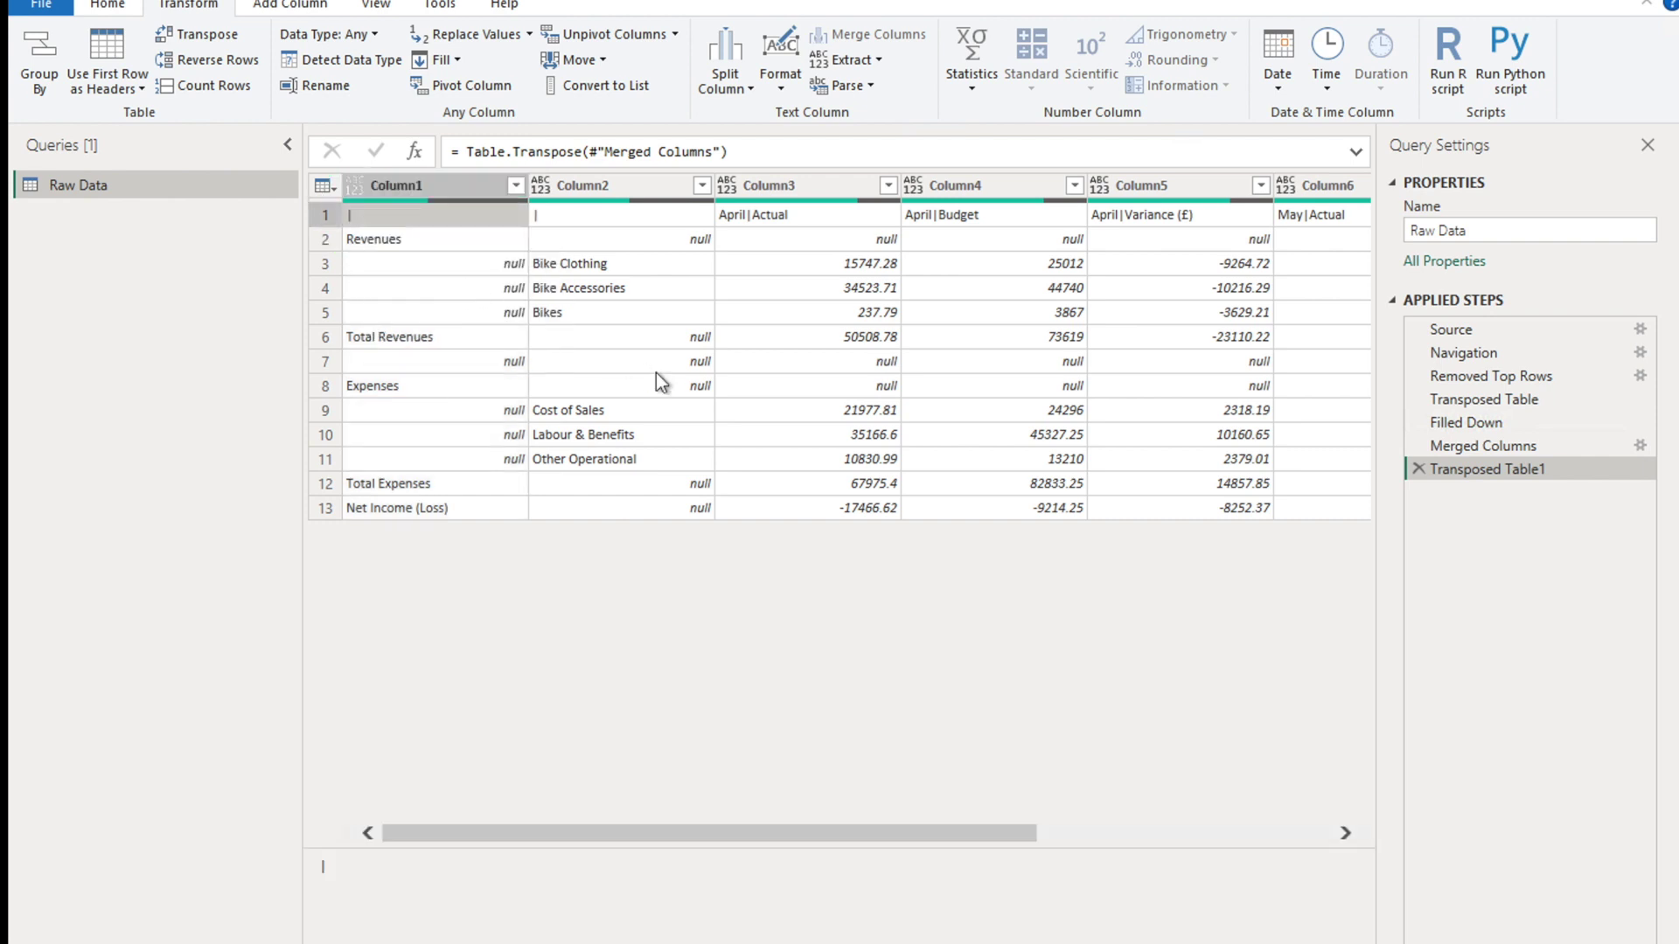
left_click(535, 507)
type("Class")
left_click(1095, 607)
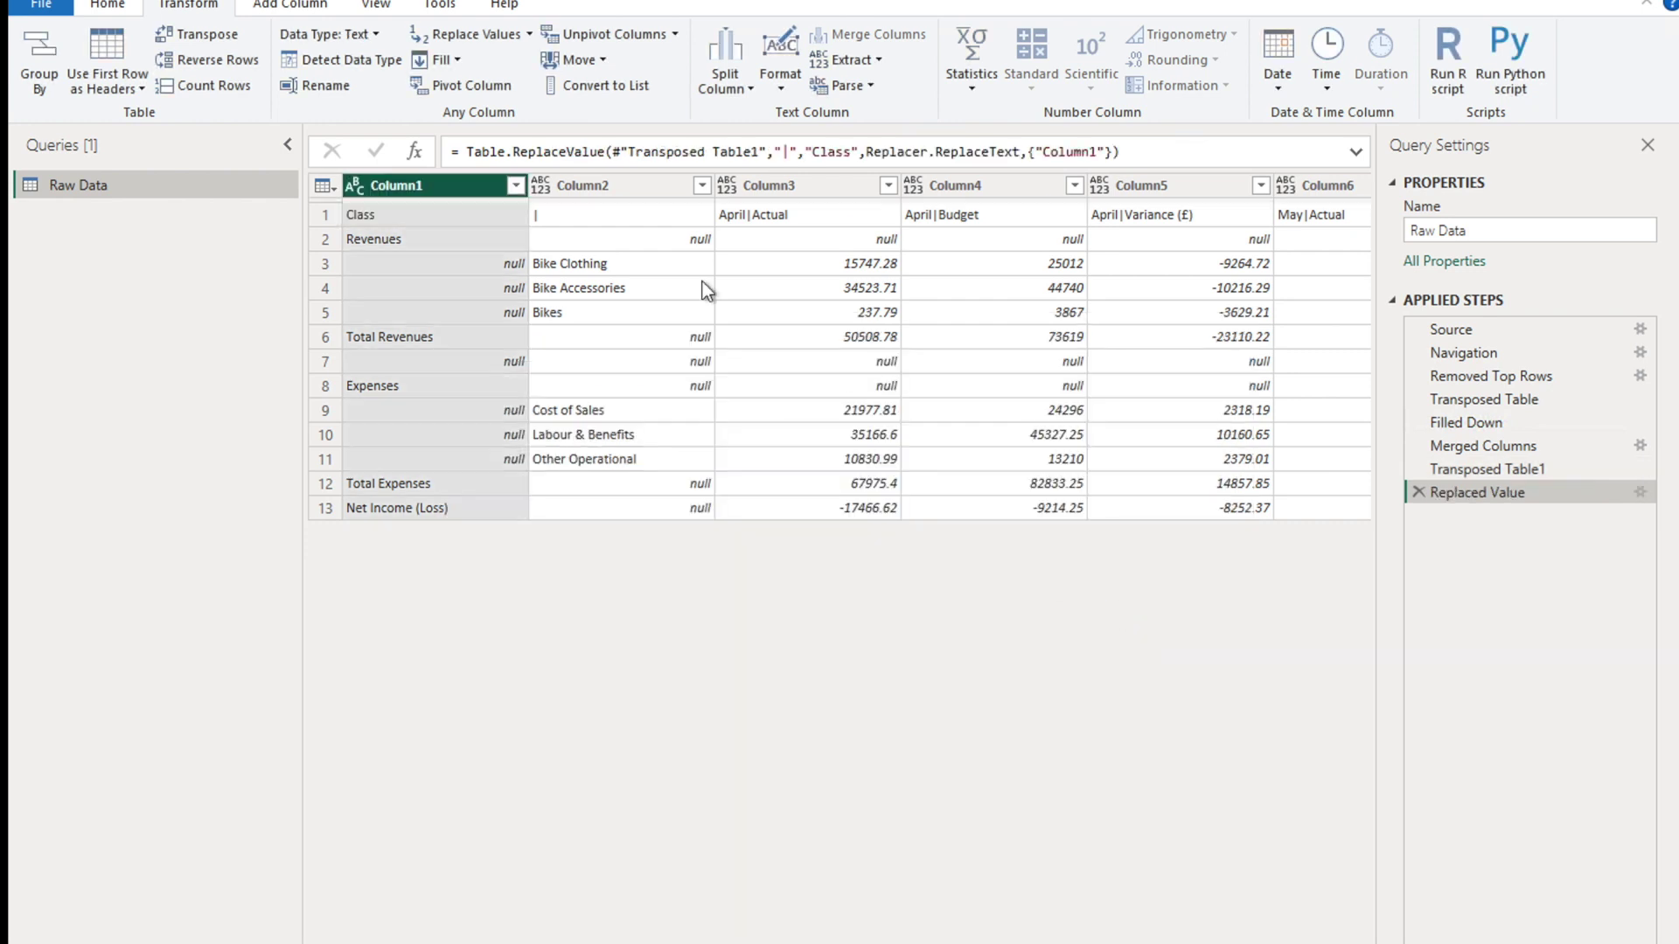
Replace the | value in the first row of Column2 with Category.
left_click(584, 217)
right_click(584, 218)
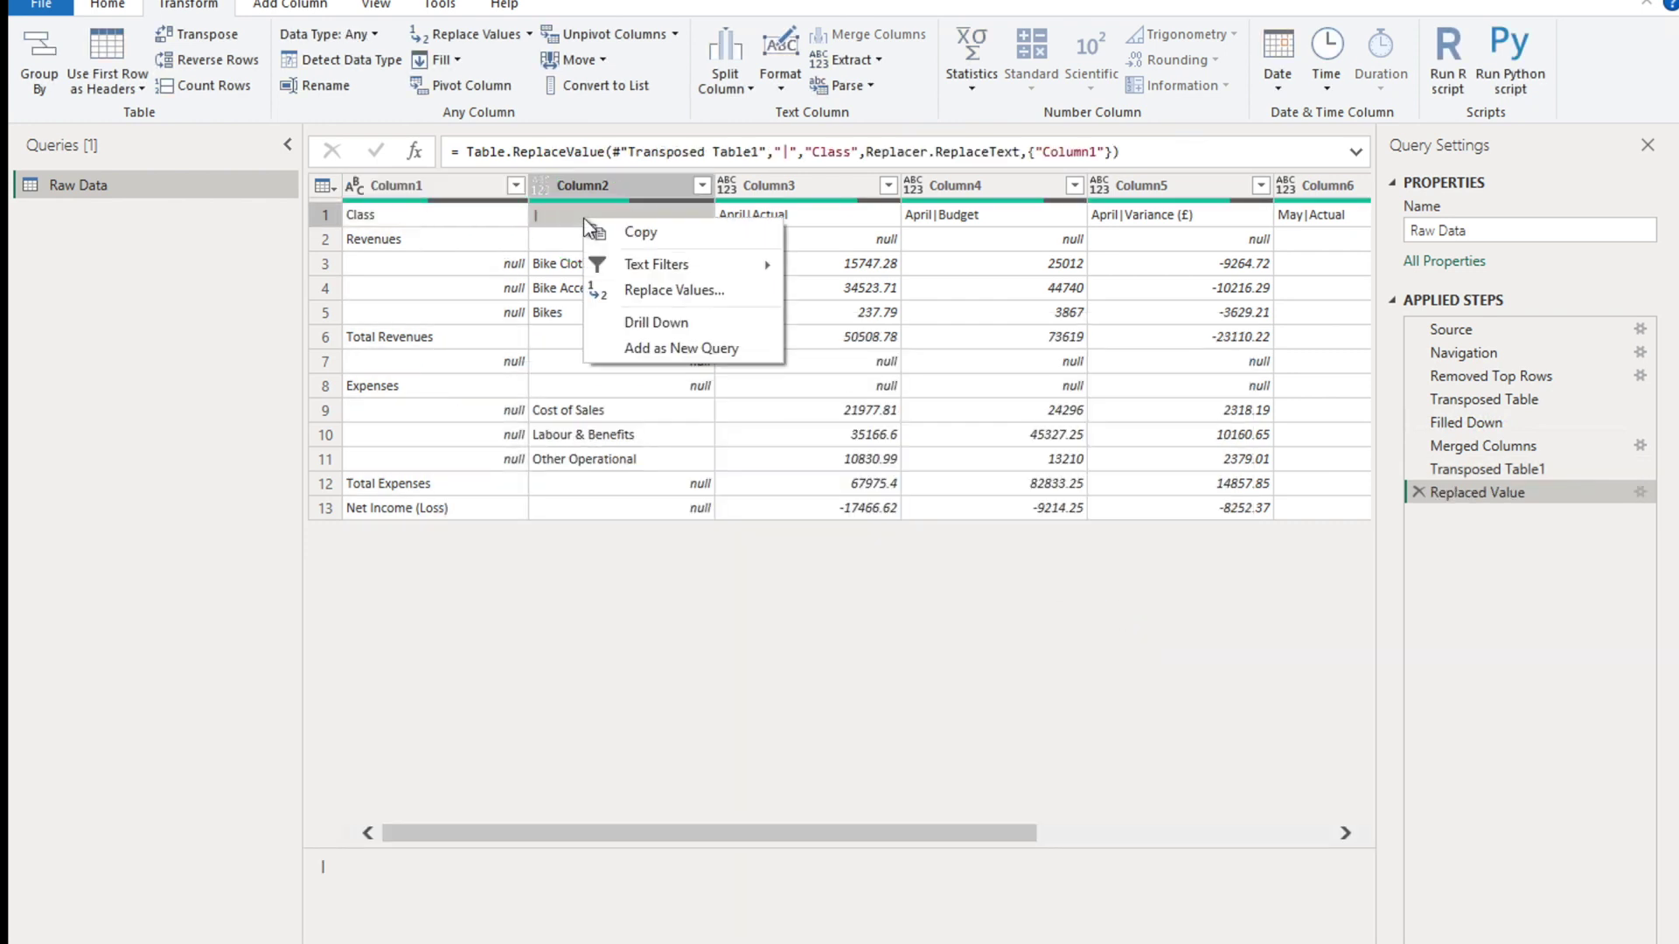
left_click(732, 288)
type("Category")
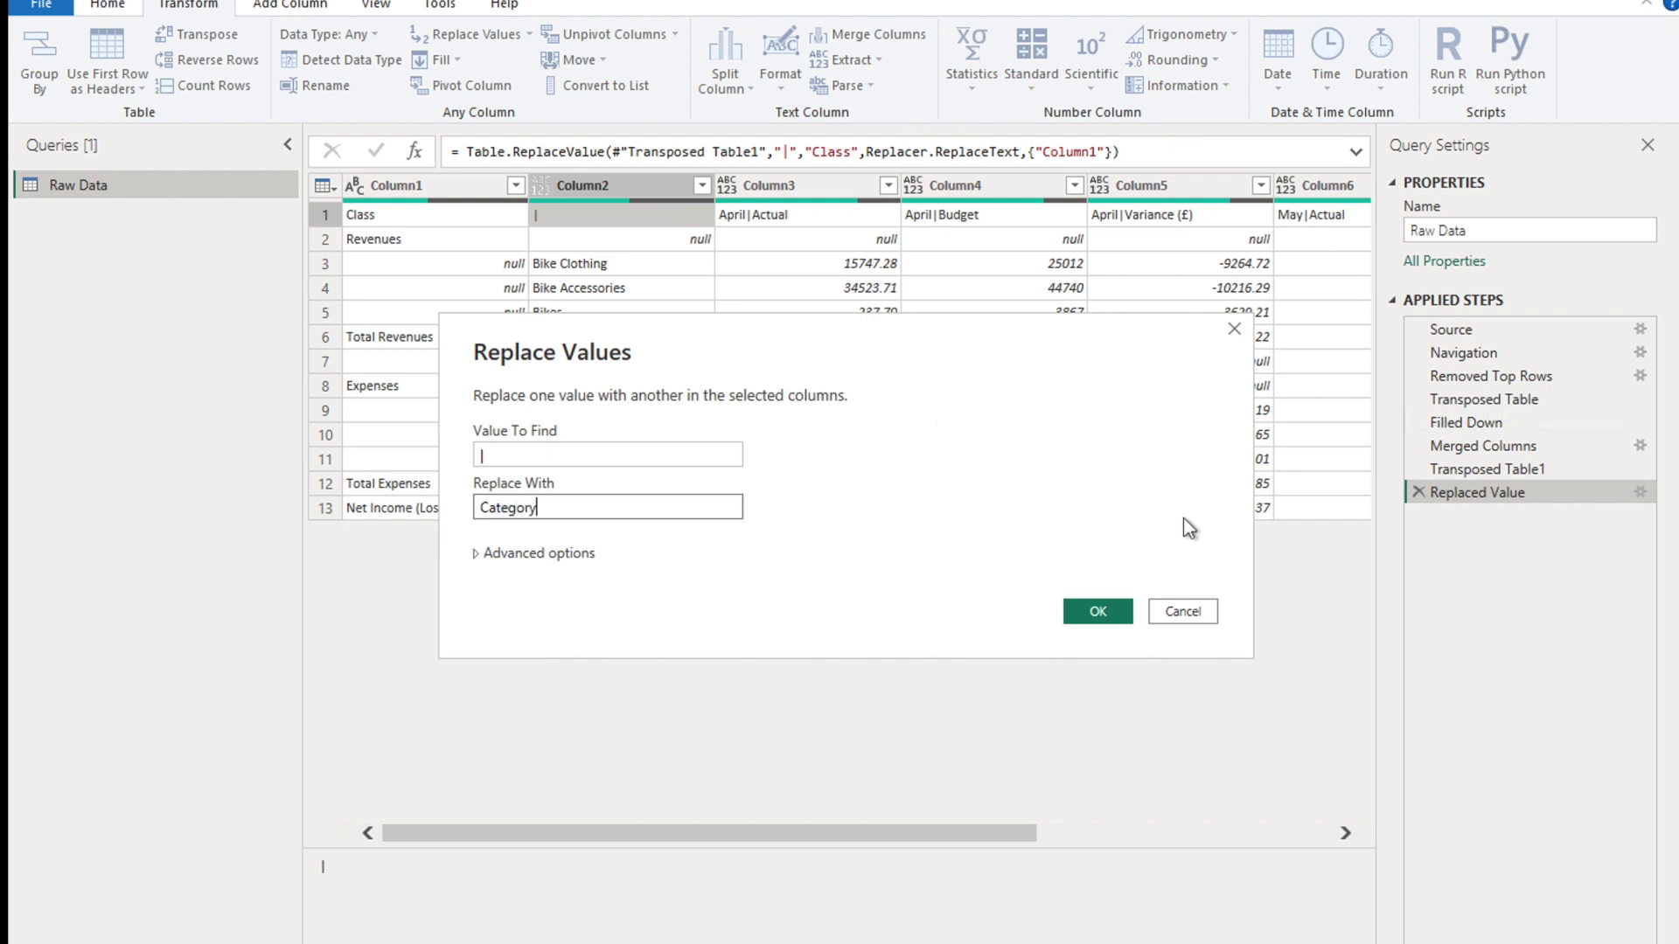
left_click(1086, 609)
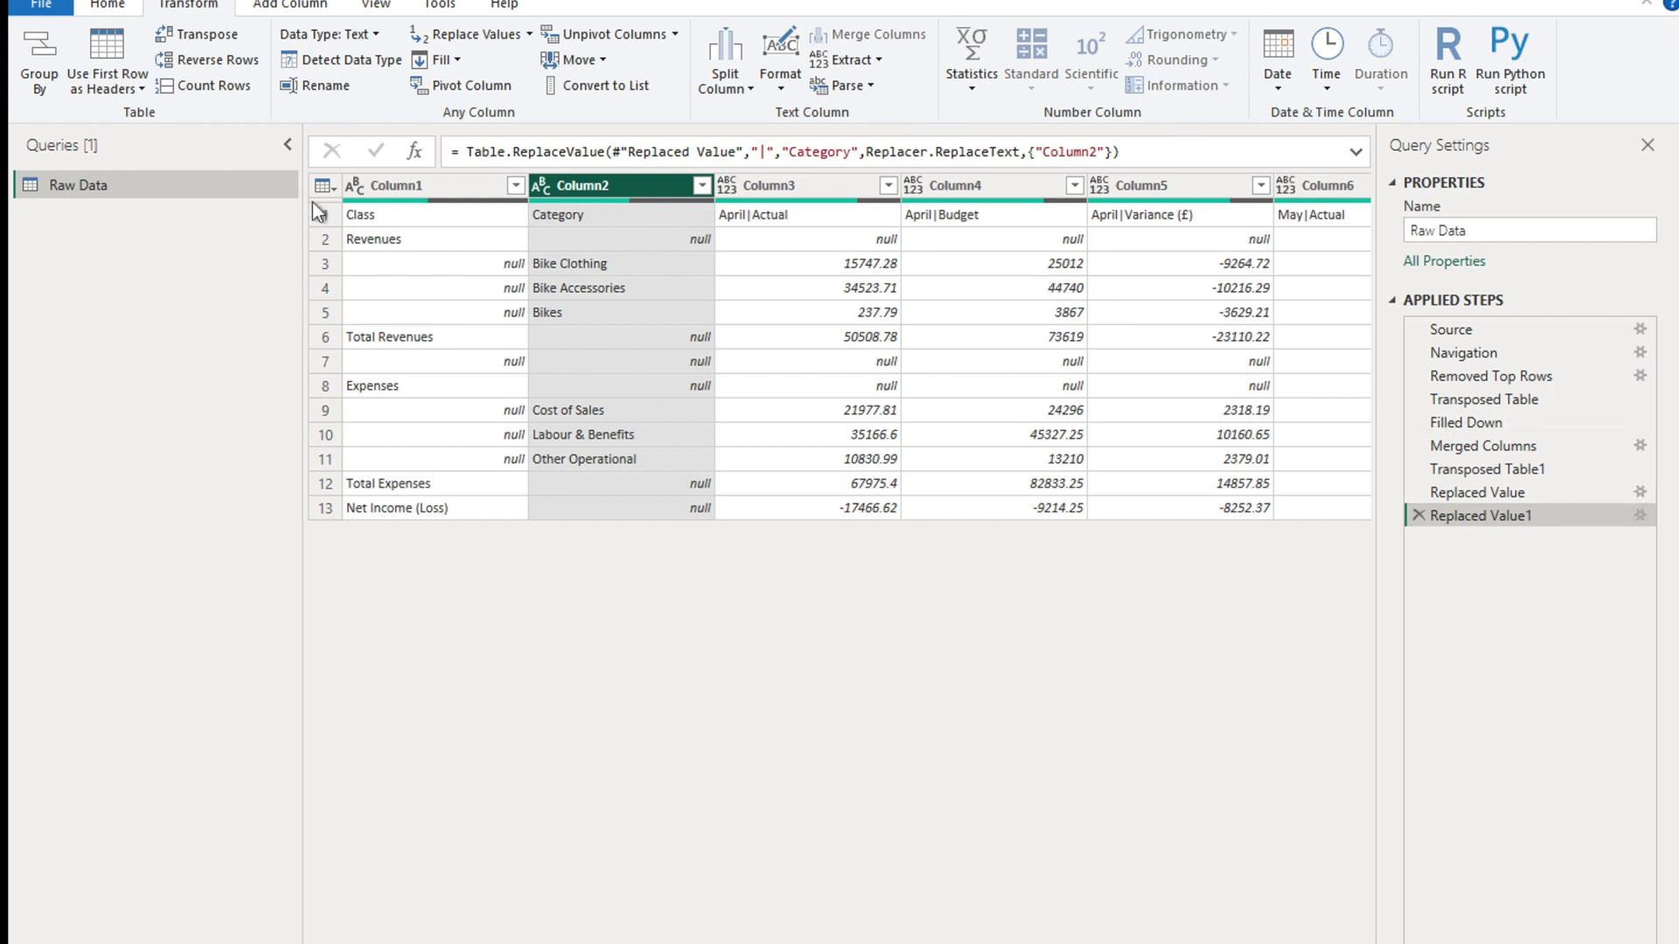
Promote the first row to column headers and fill the Class column down.
left_click(116, 8)
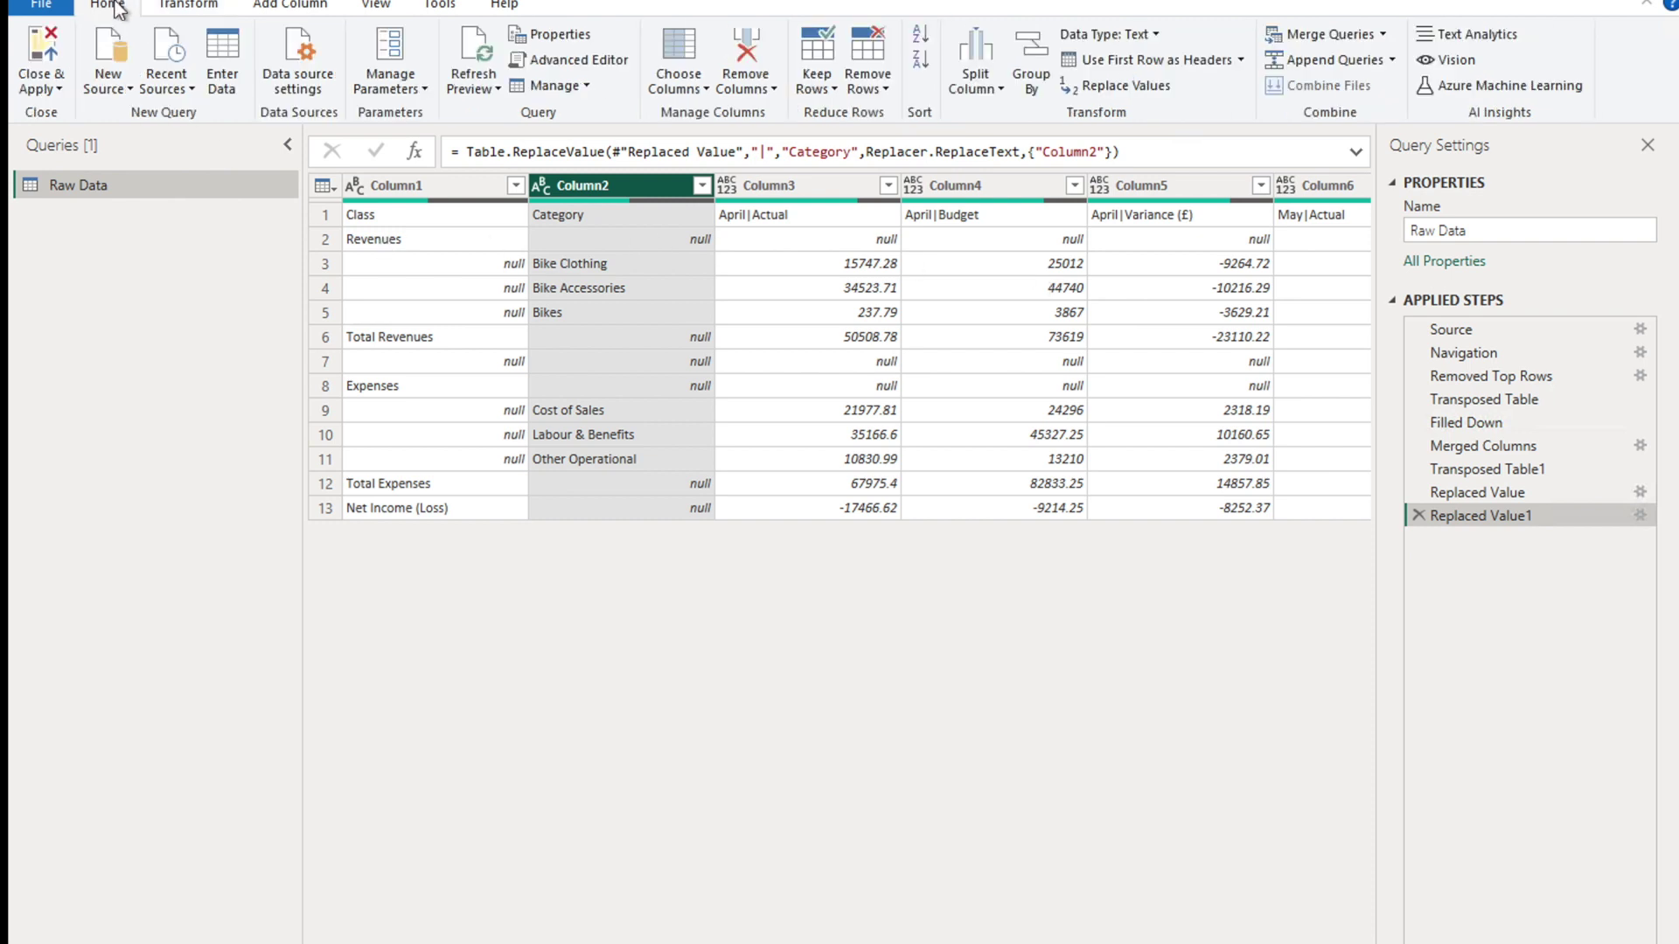
left_click(1140, 59)
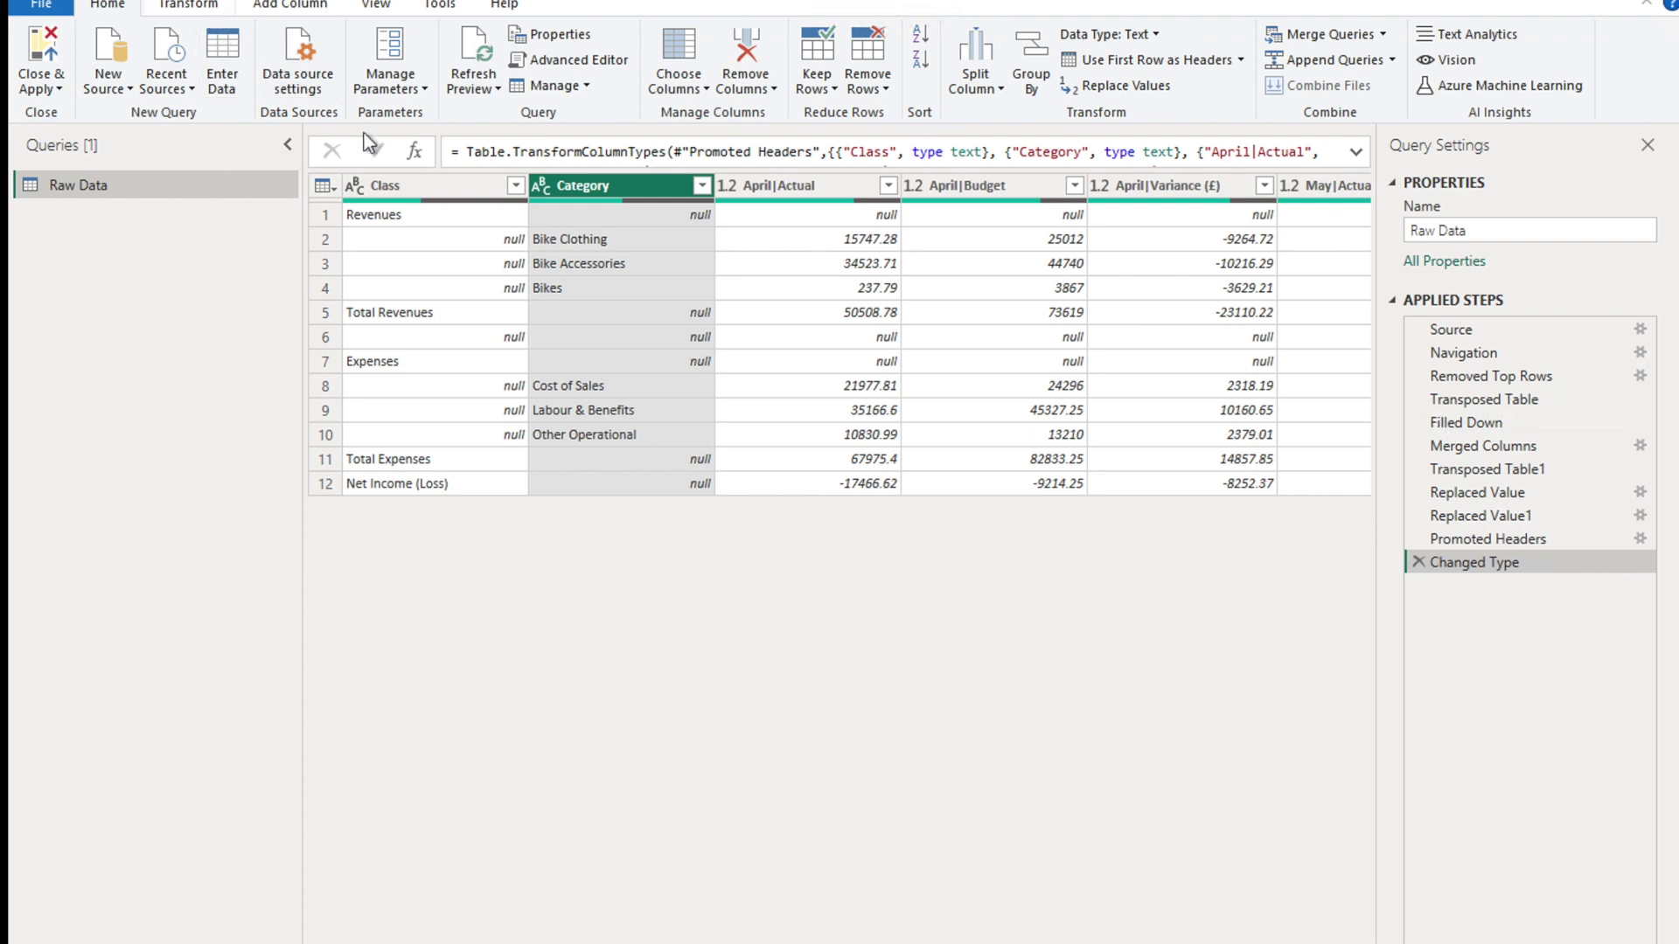
left_click(382, 186)
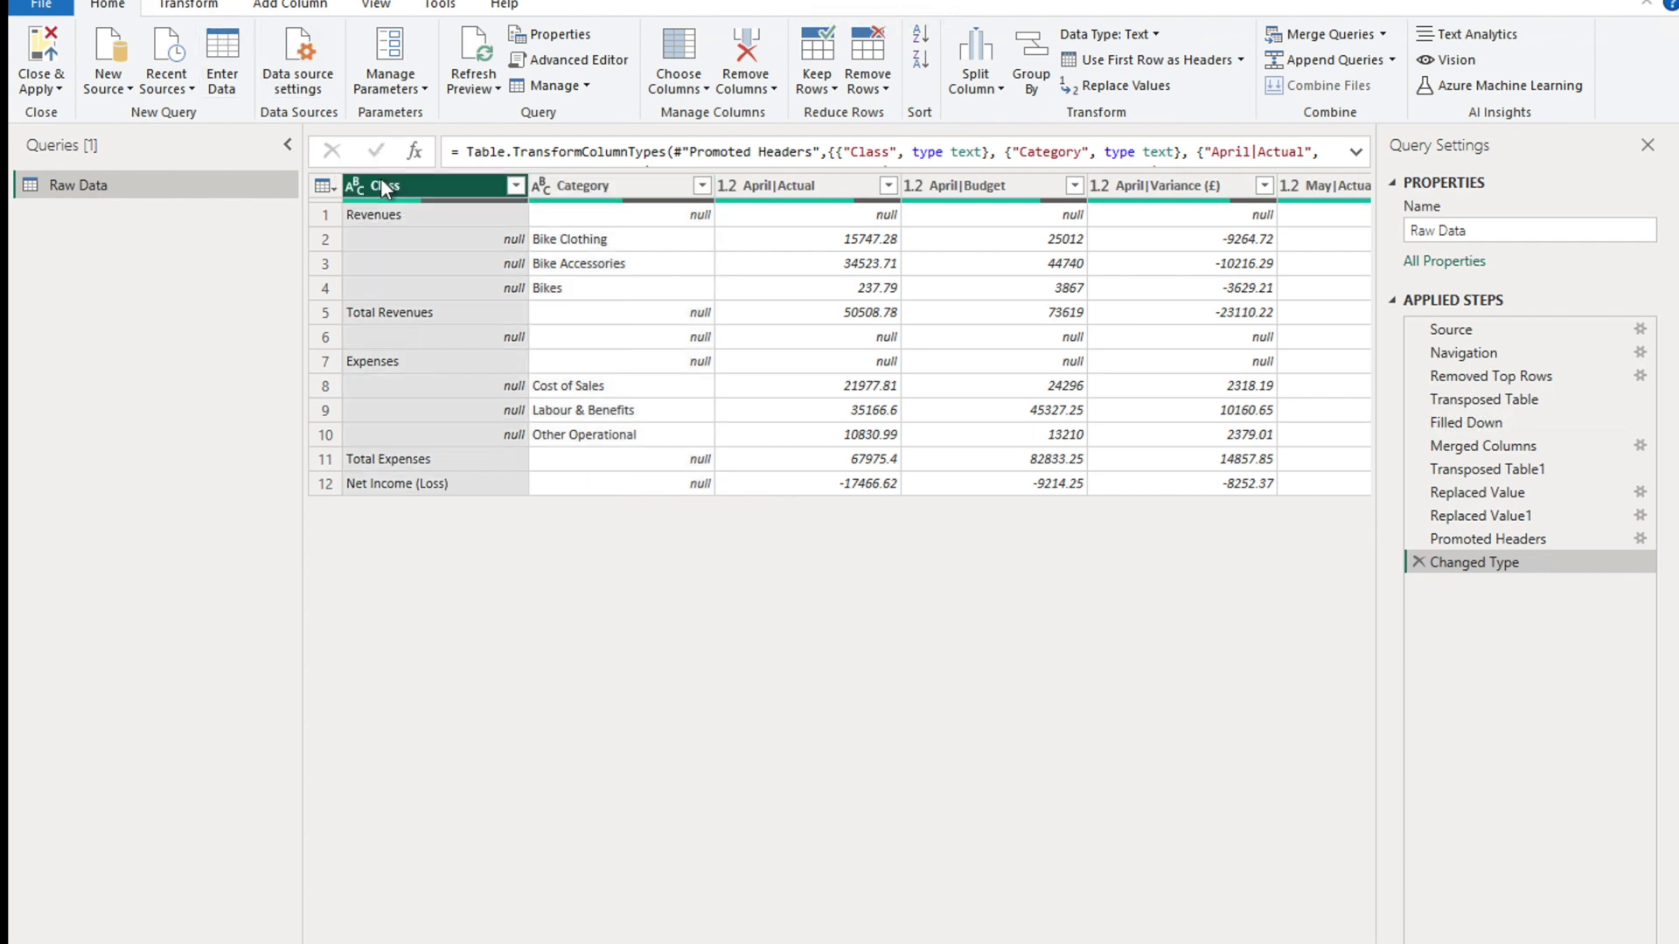
left_click(203, 6)
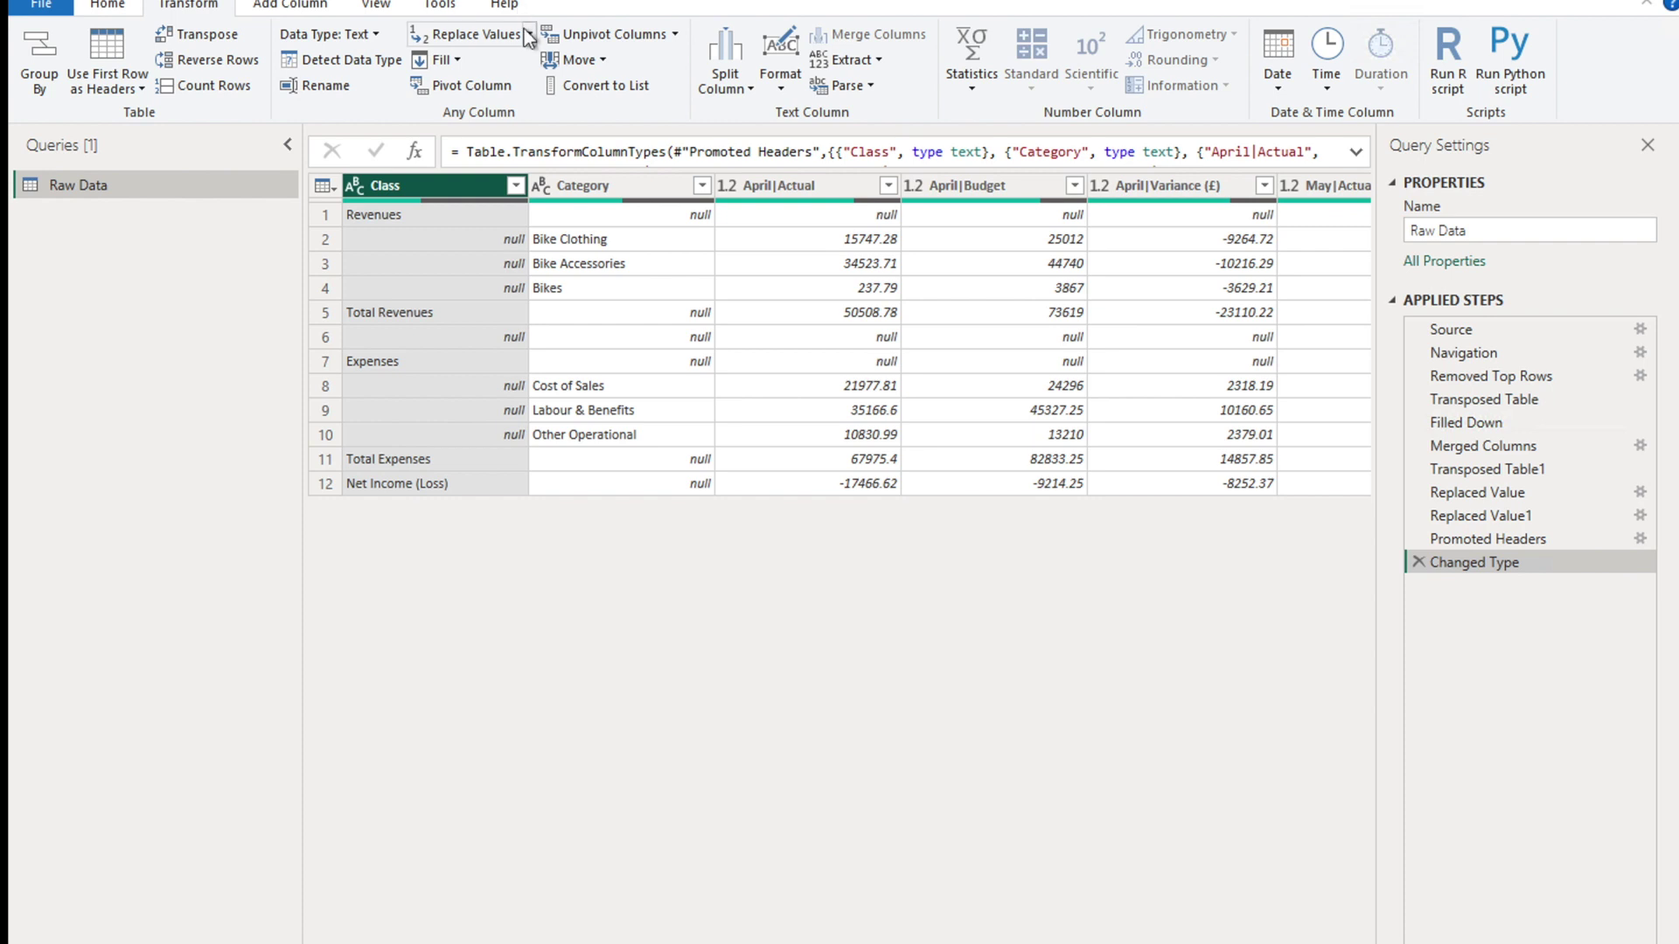
left_click(446, 59)
left_click(465, 95)
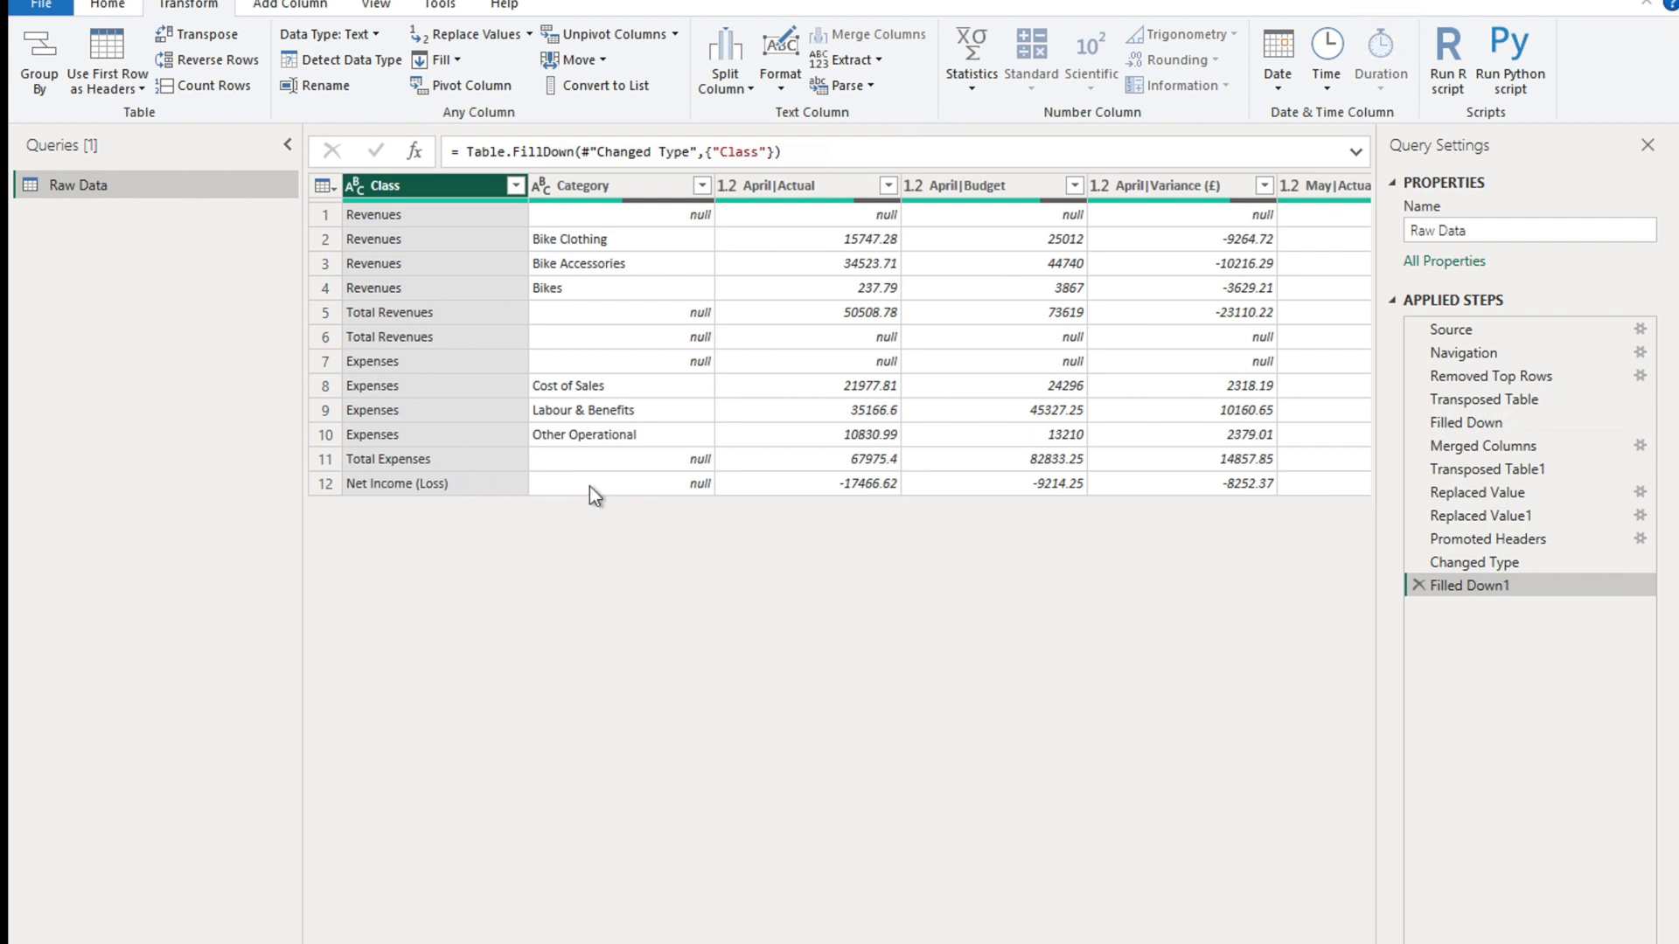
Filter the null rows out of the Category column.
left_click(702, 186)
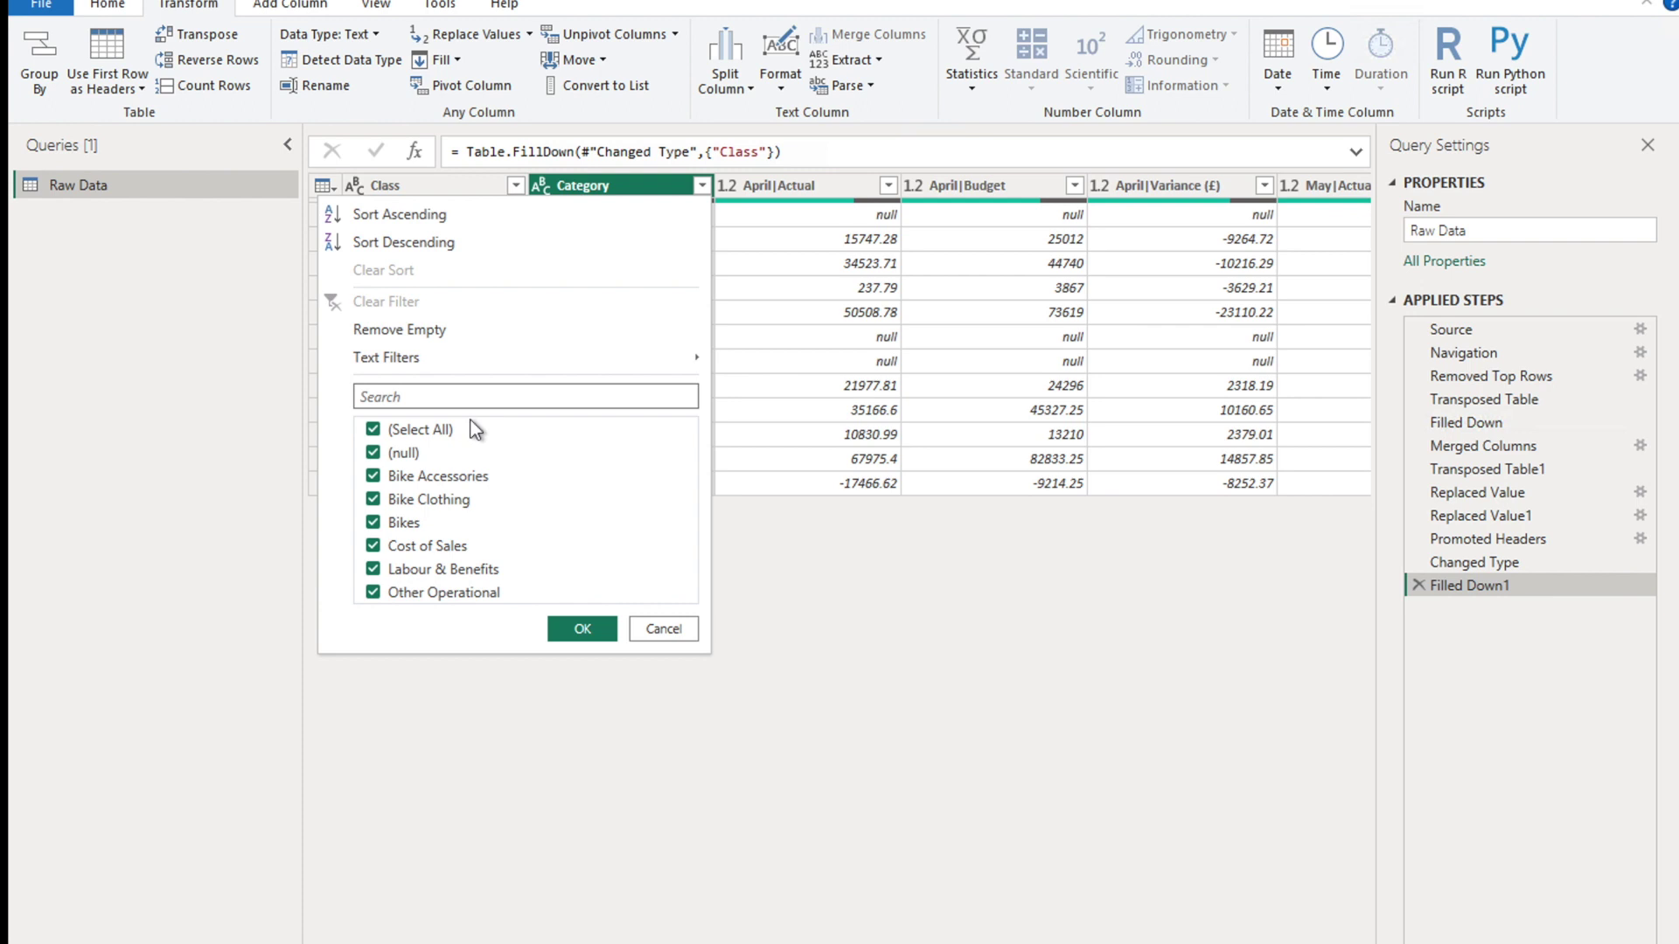
left_click(374, 452)
left_click(582, 629)
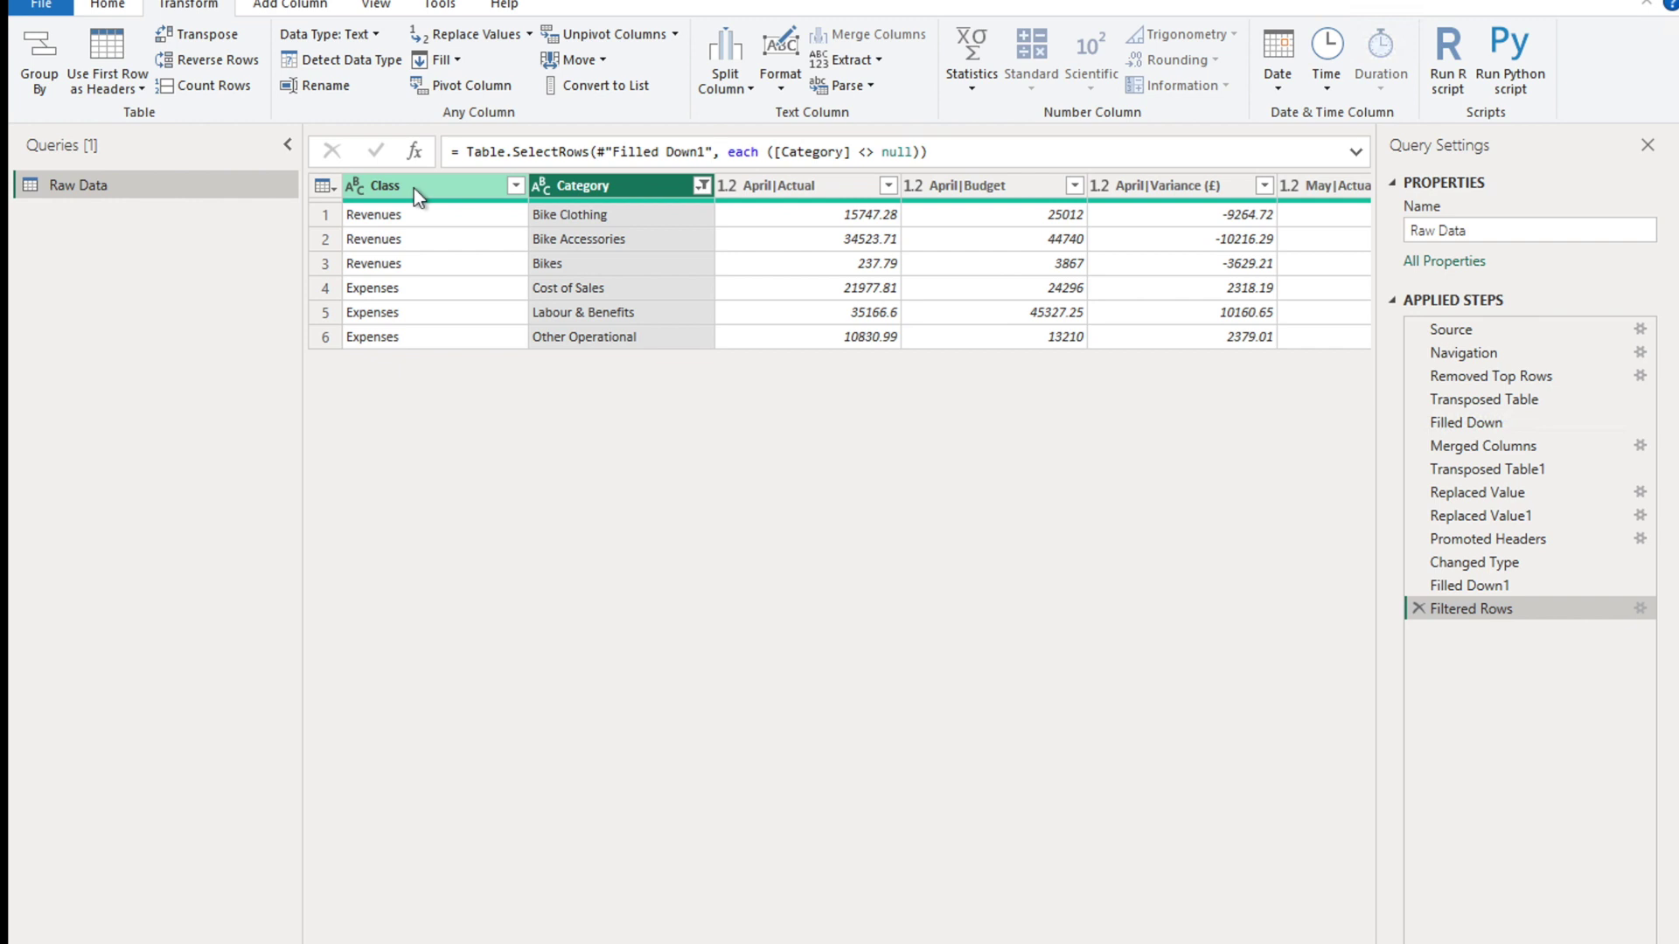
Unpivot all columns other than Class and Category.
left_click(443, 187)
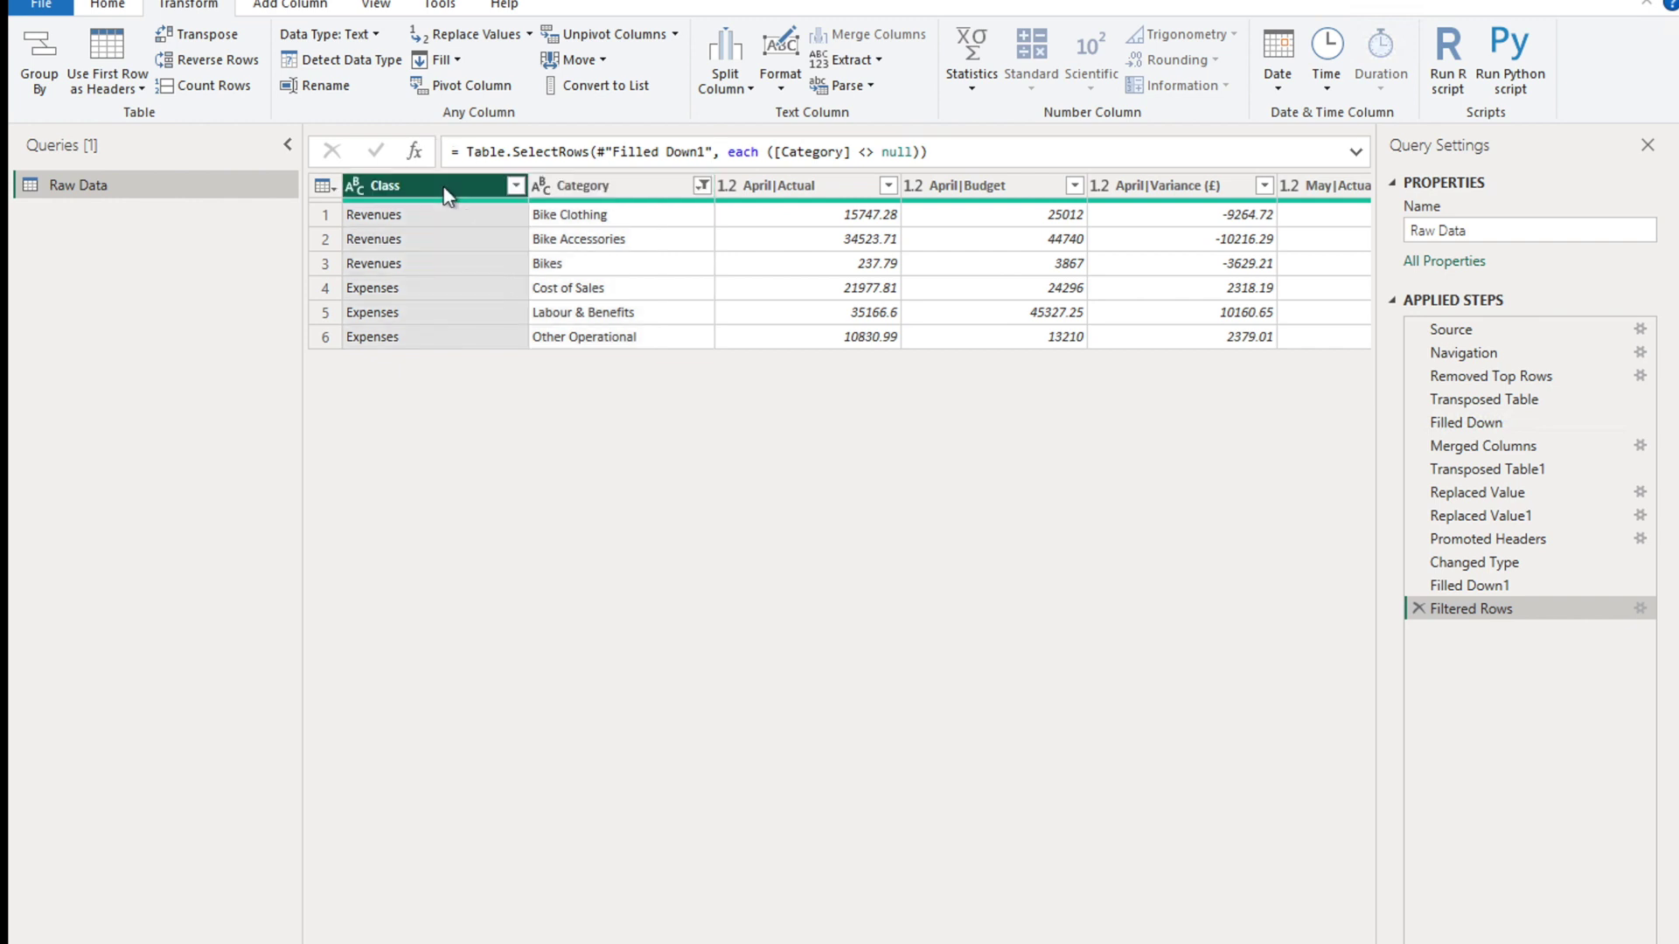
left_click(609, 188, "ctrl")
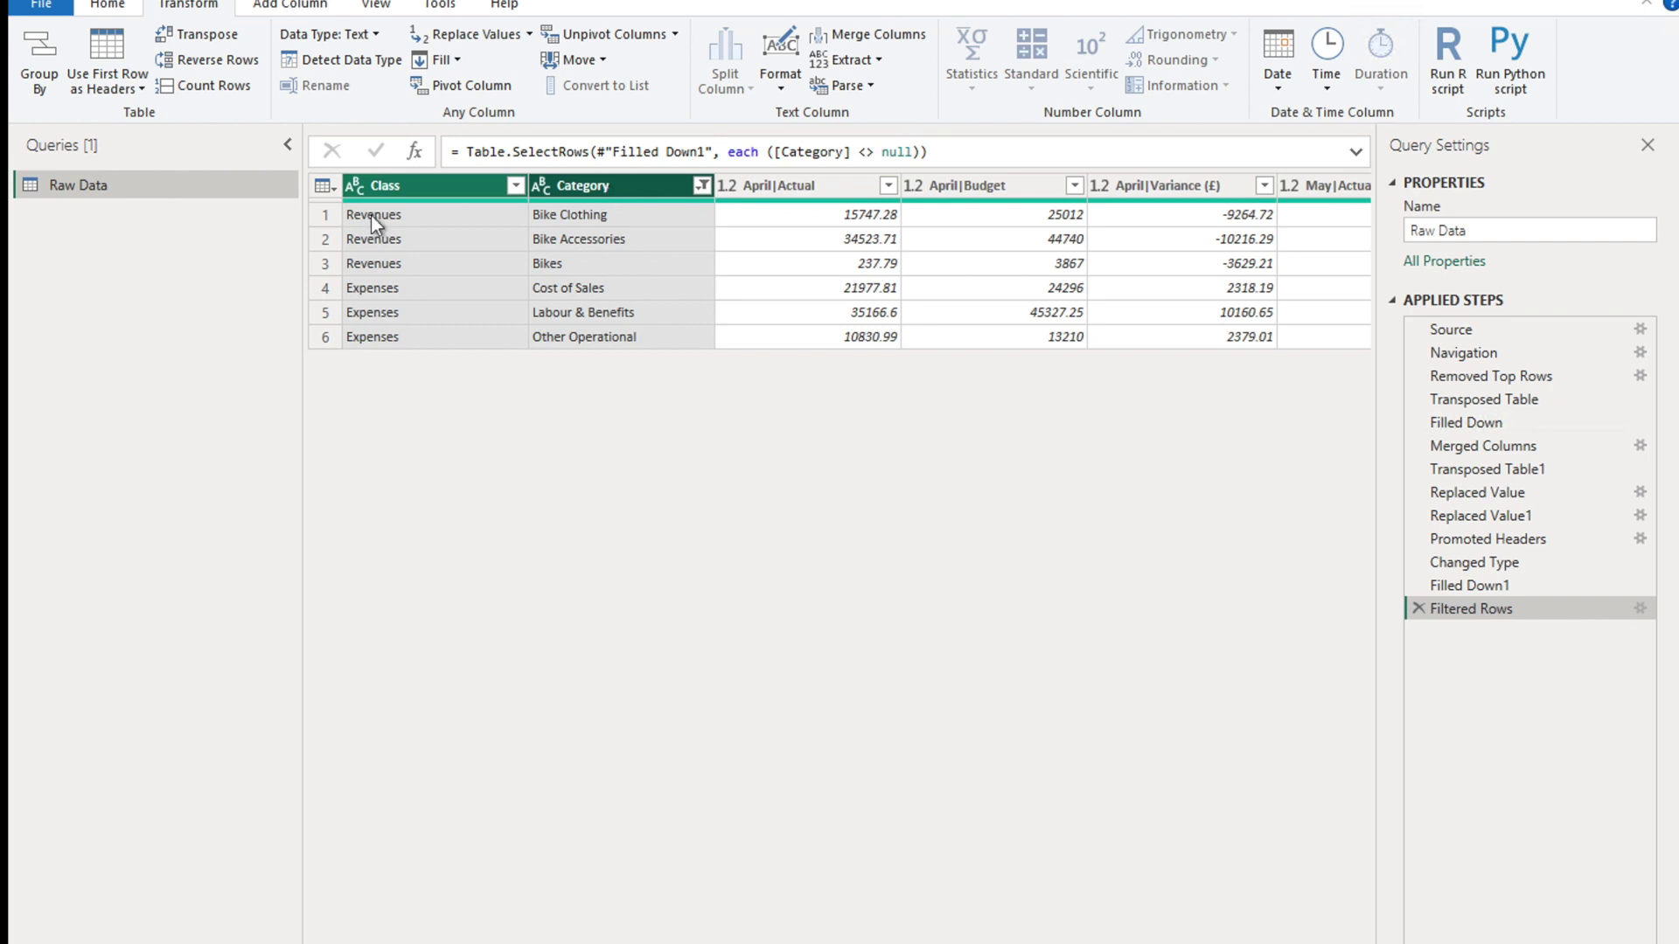
left_click(674, 34)
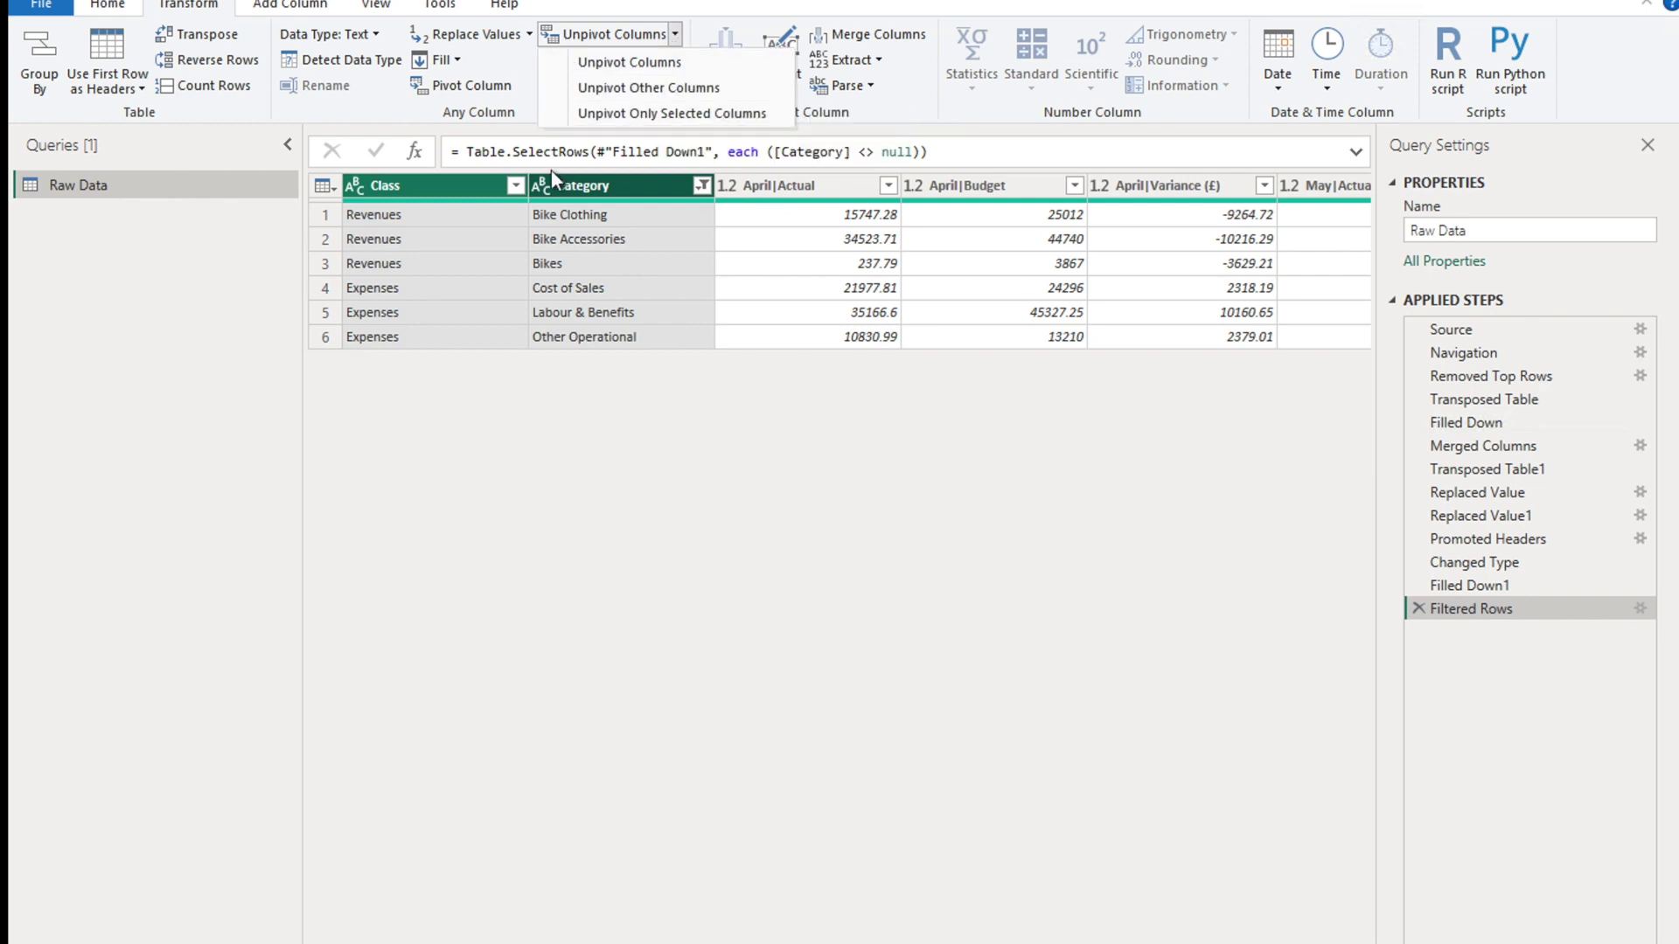
right_click(583, 186)
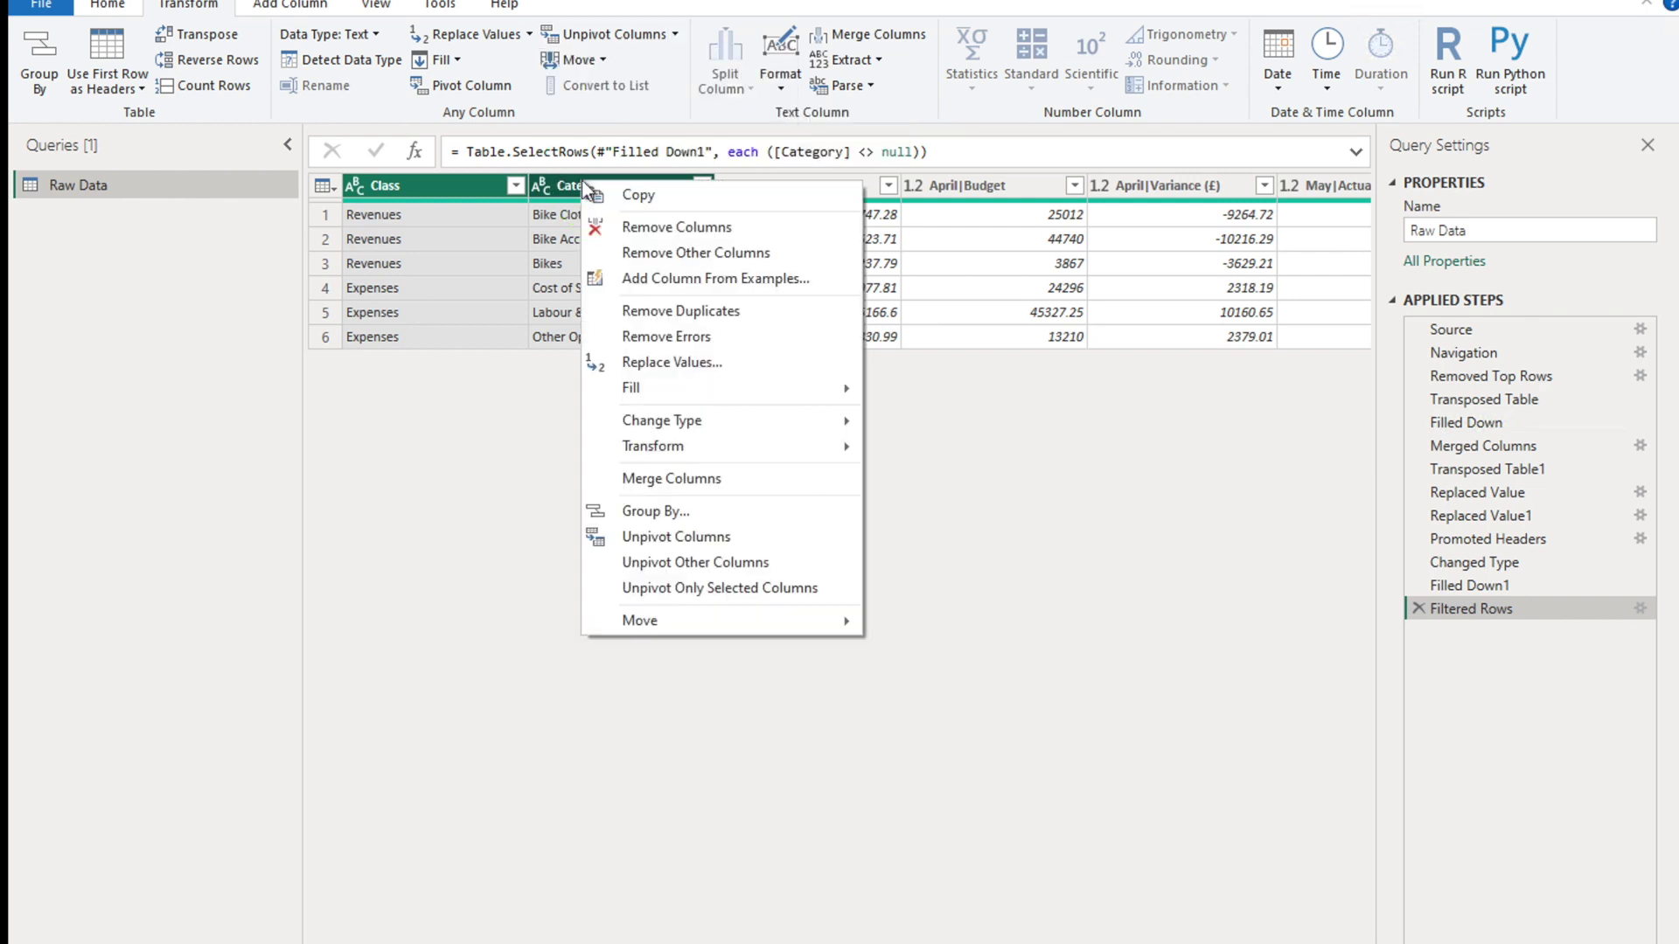
left_click(668, 563)
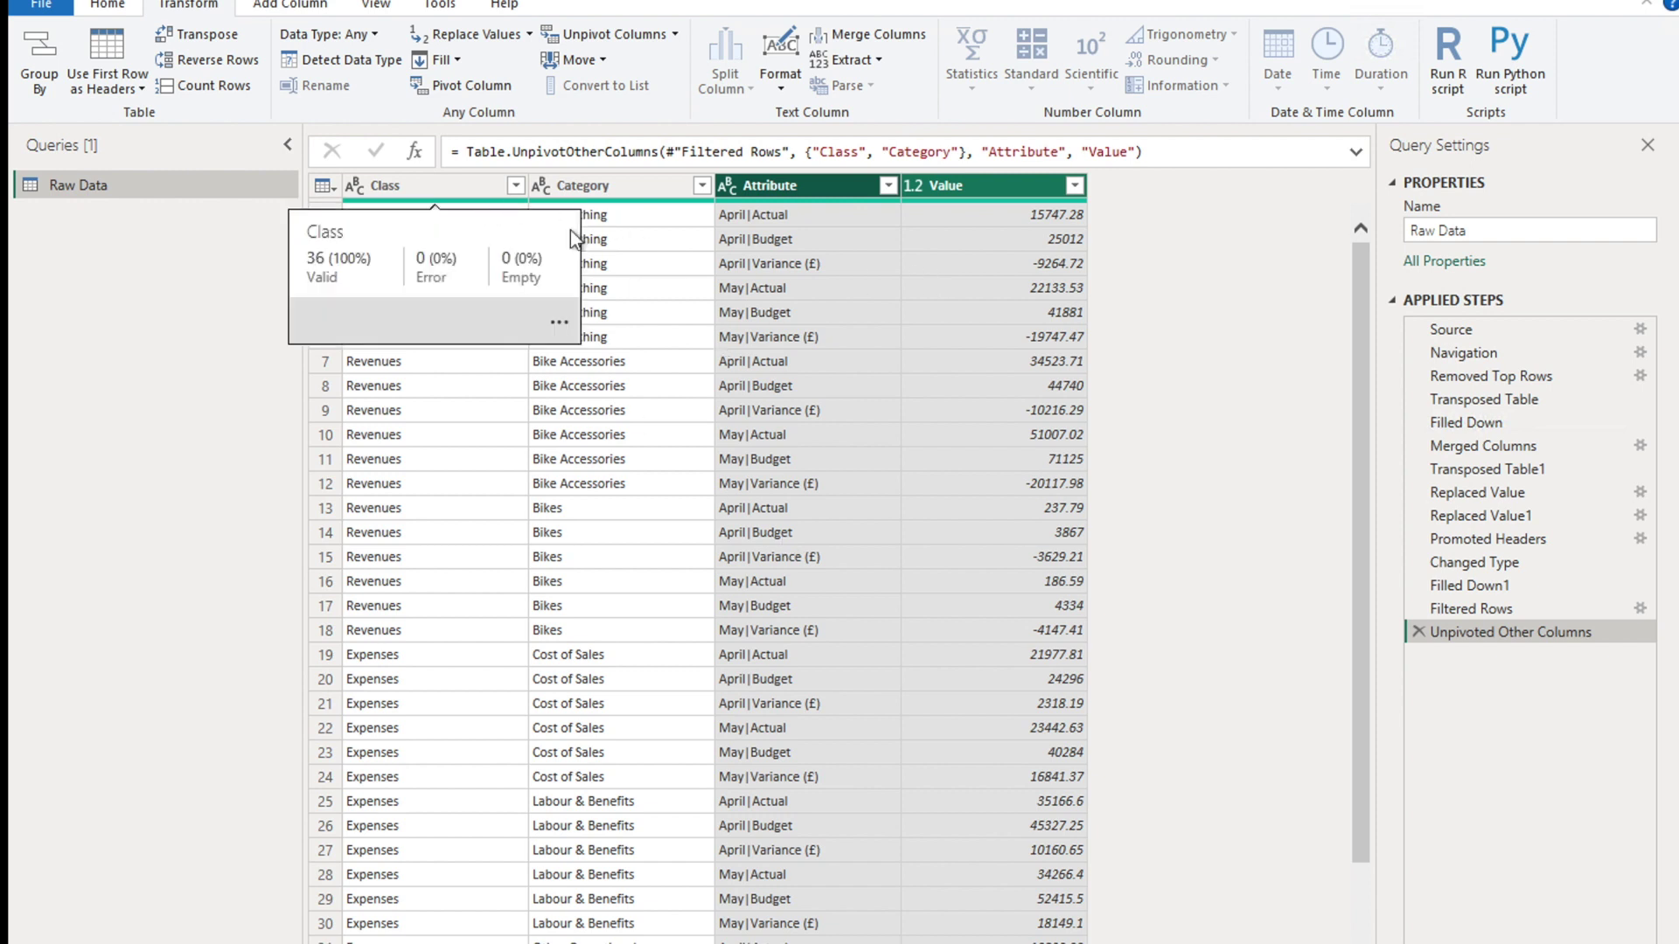
Split the Attribute column by the custom delimiter | at the left-most delimiter.
left_click(799, 198)
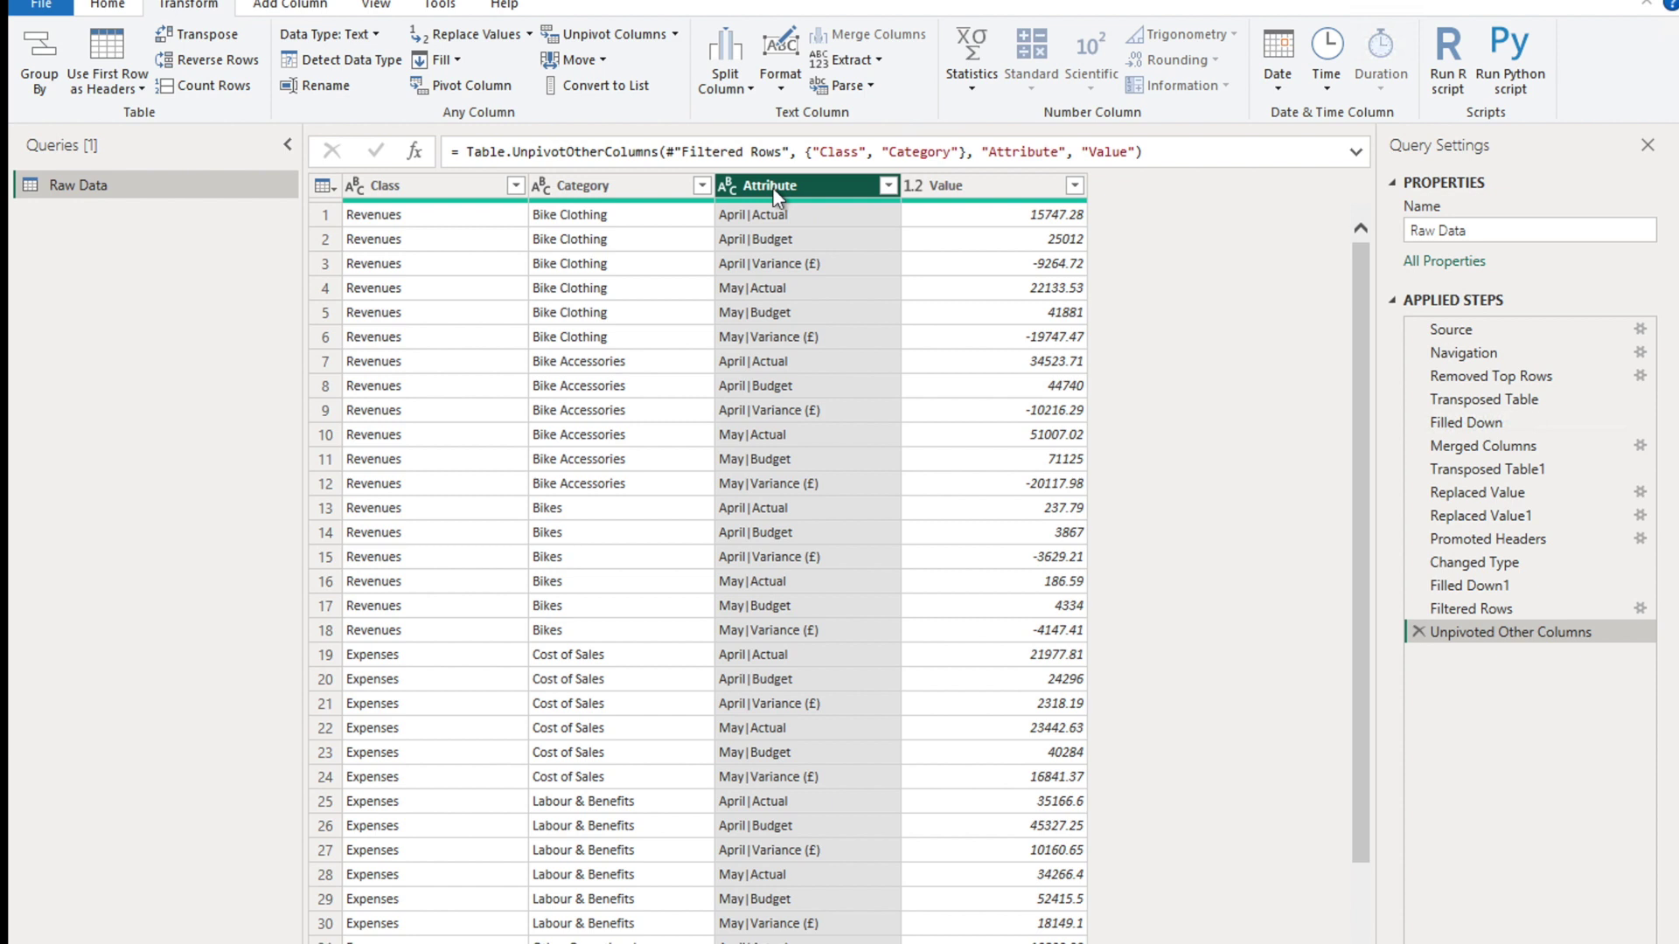
right_click(775, 191)
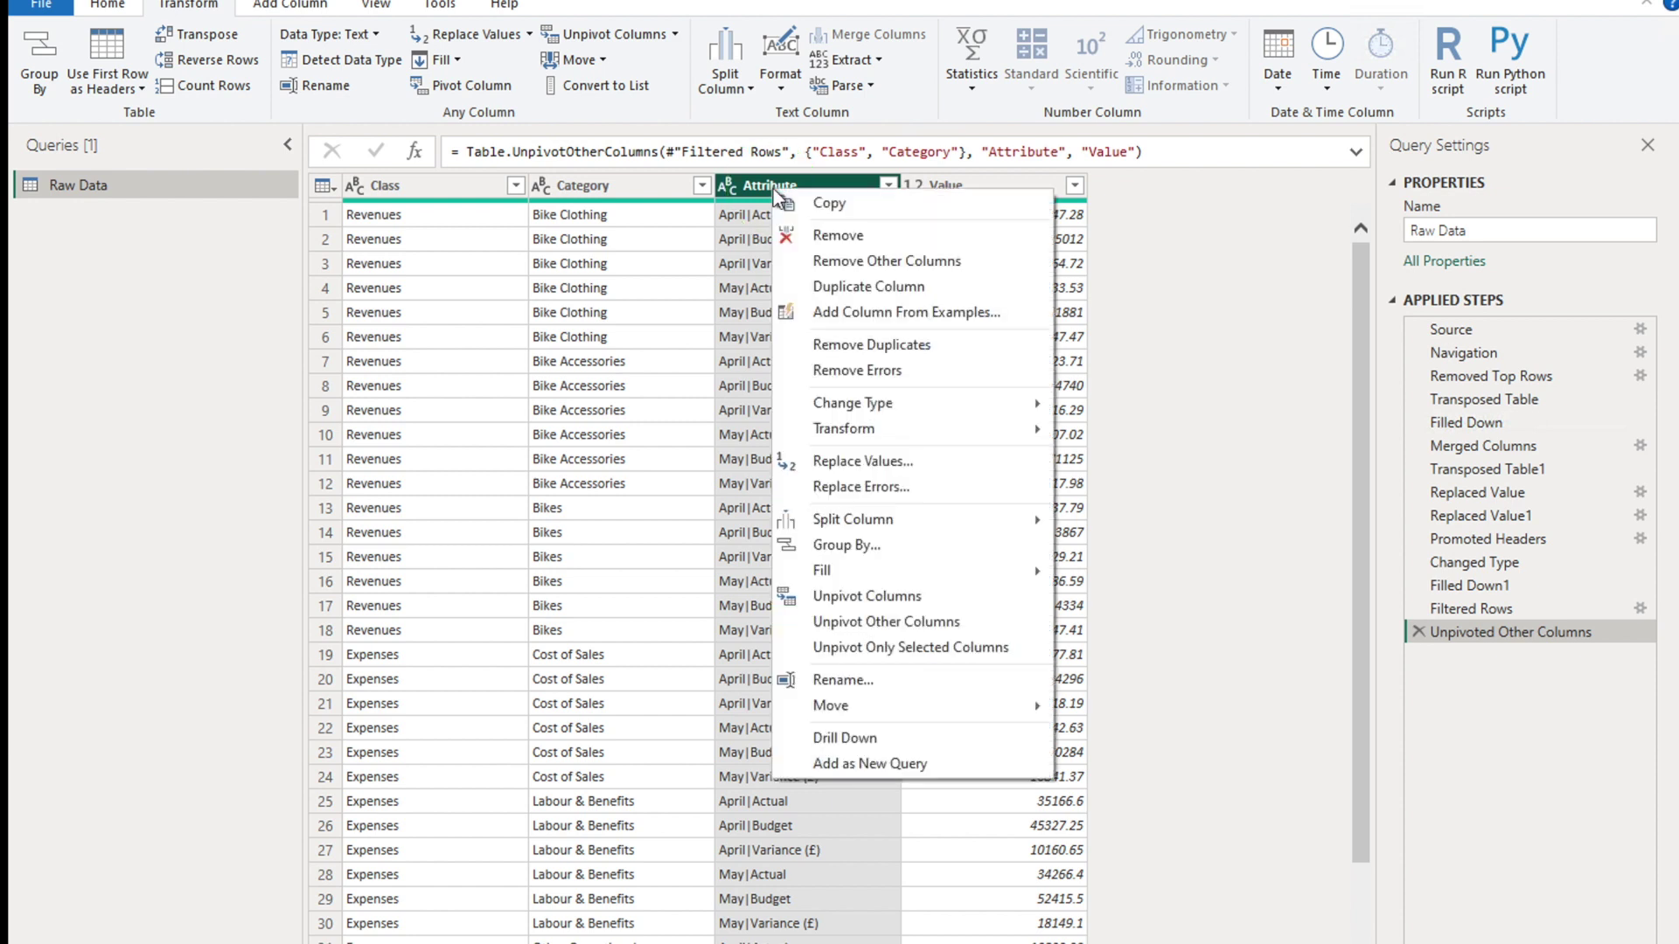
mouse_move(844, 521)
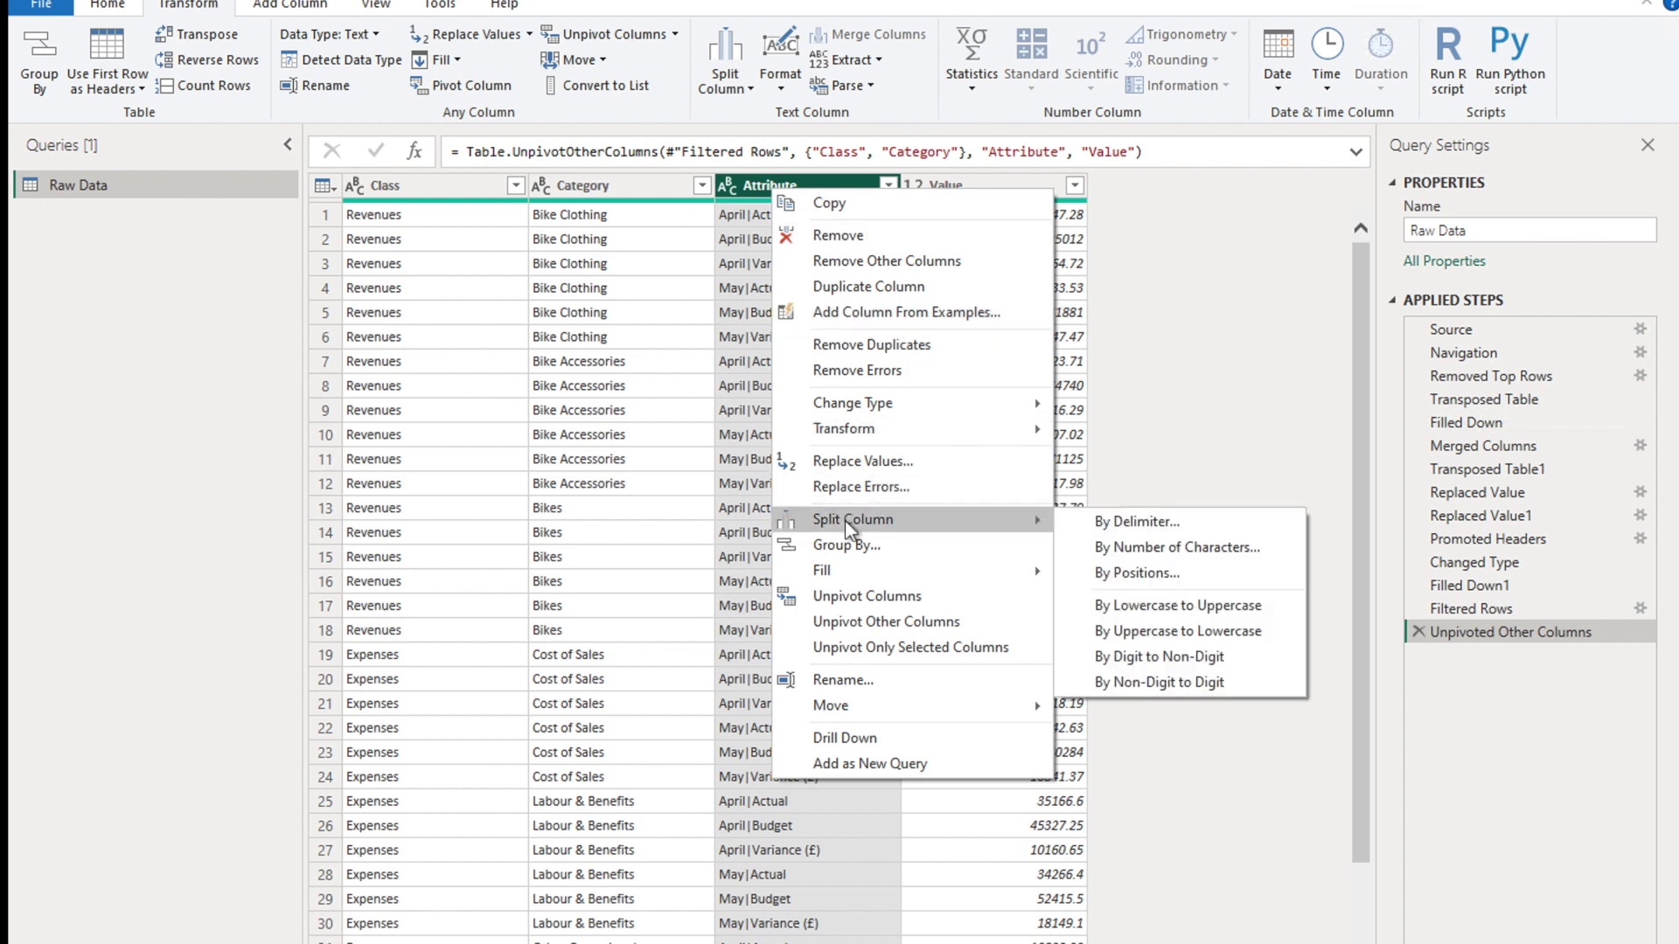
left_click(1109, 519)
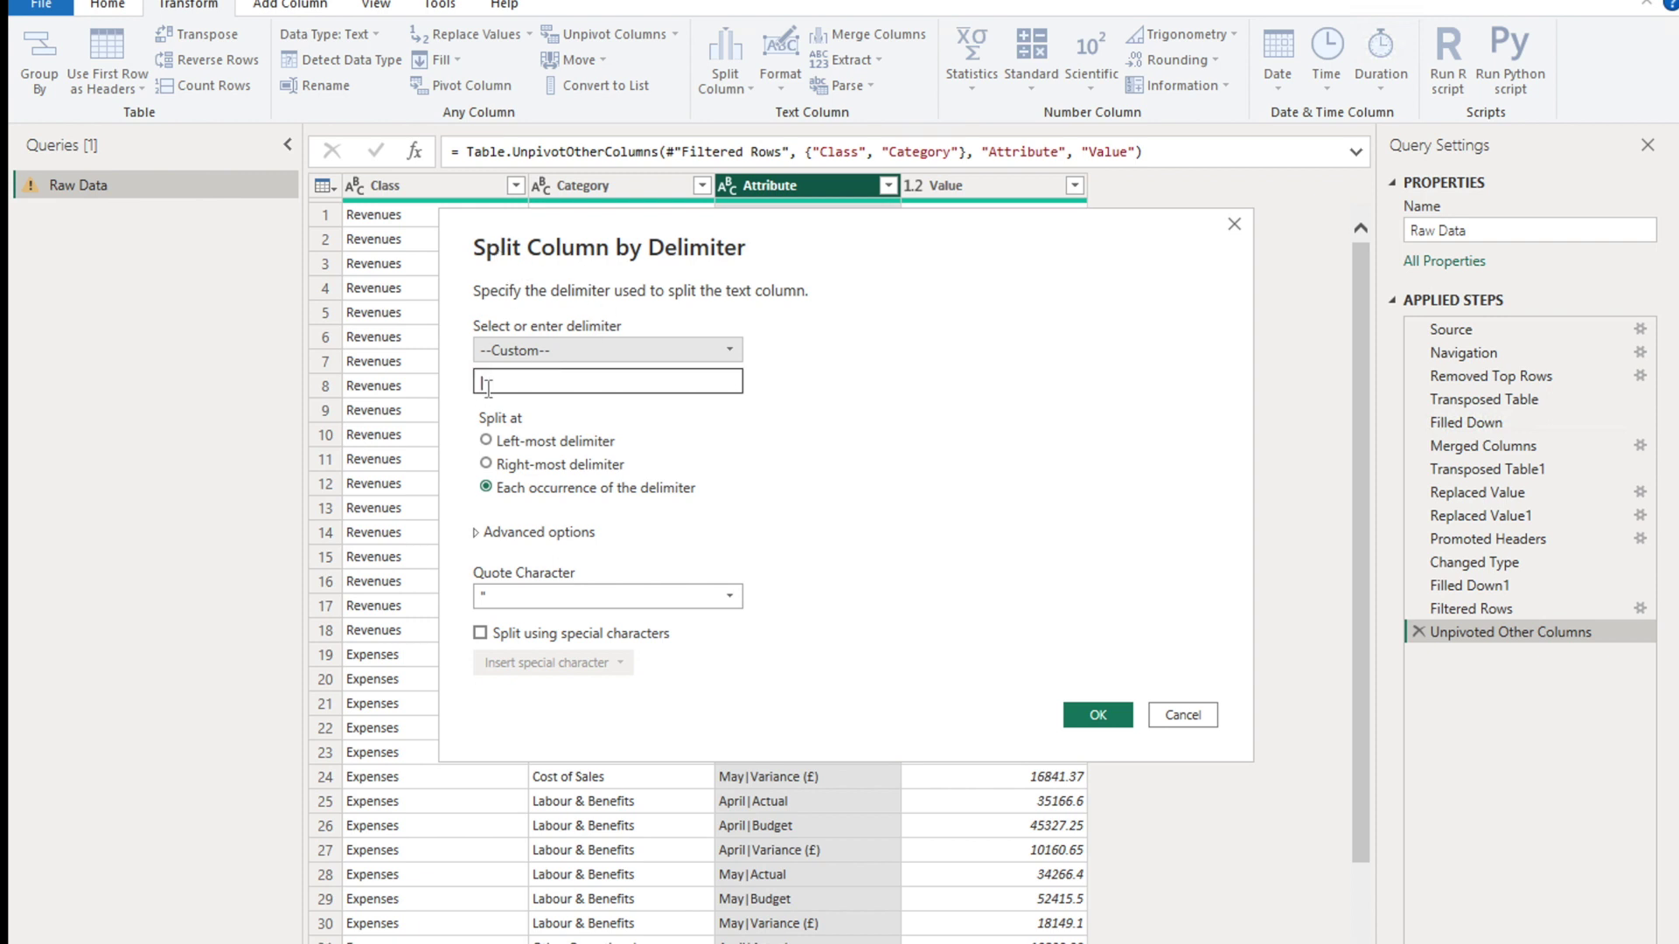
left_click(537, 446)
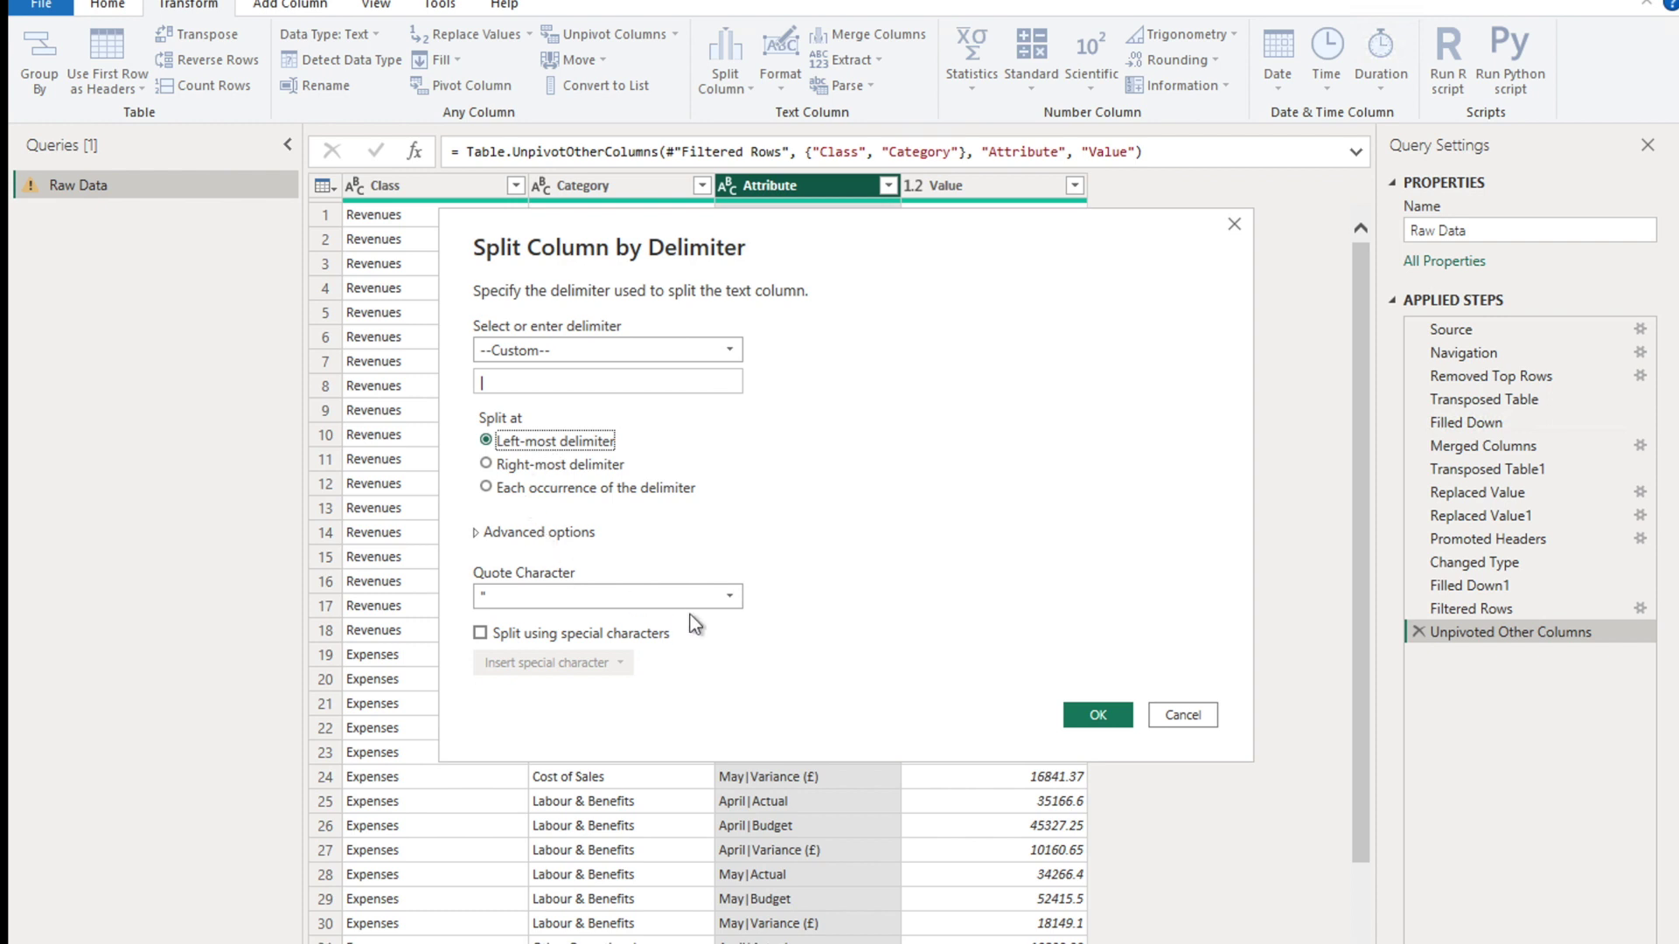
left_click(1097, 715)
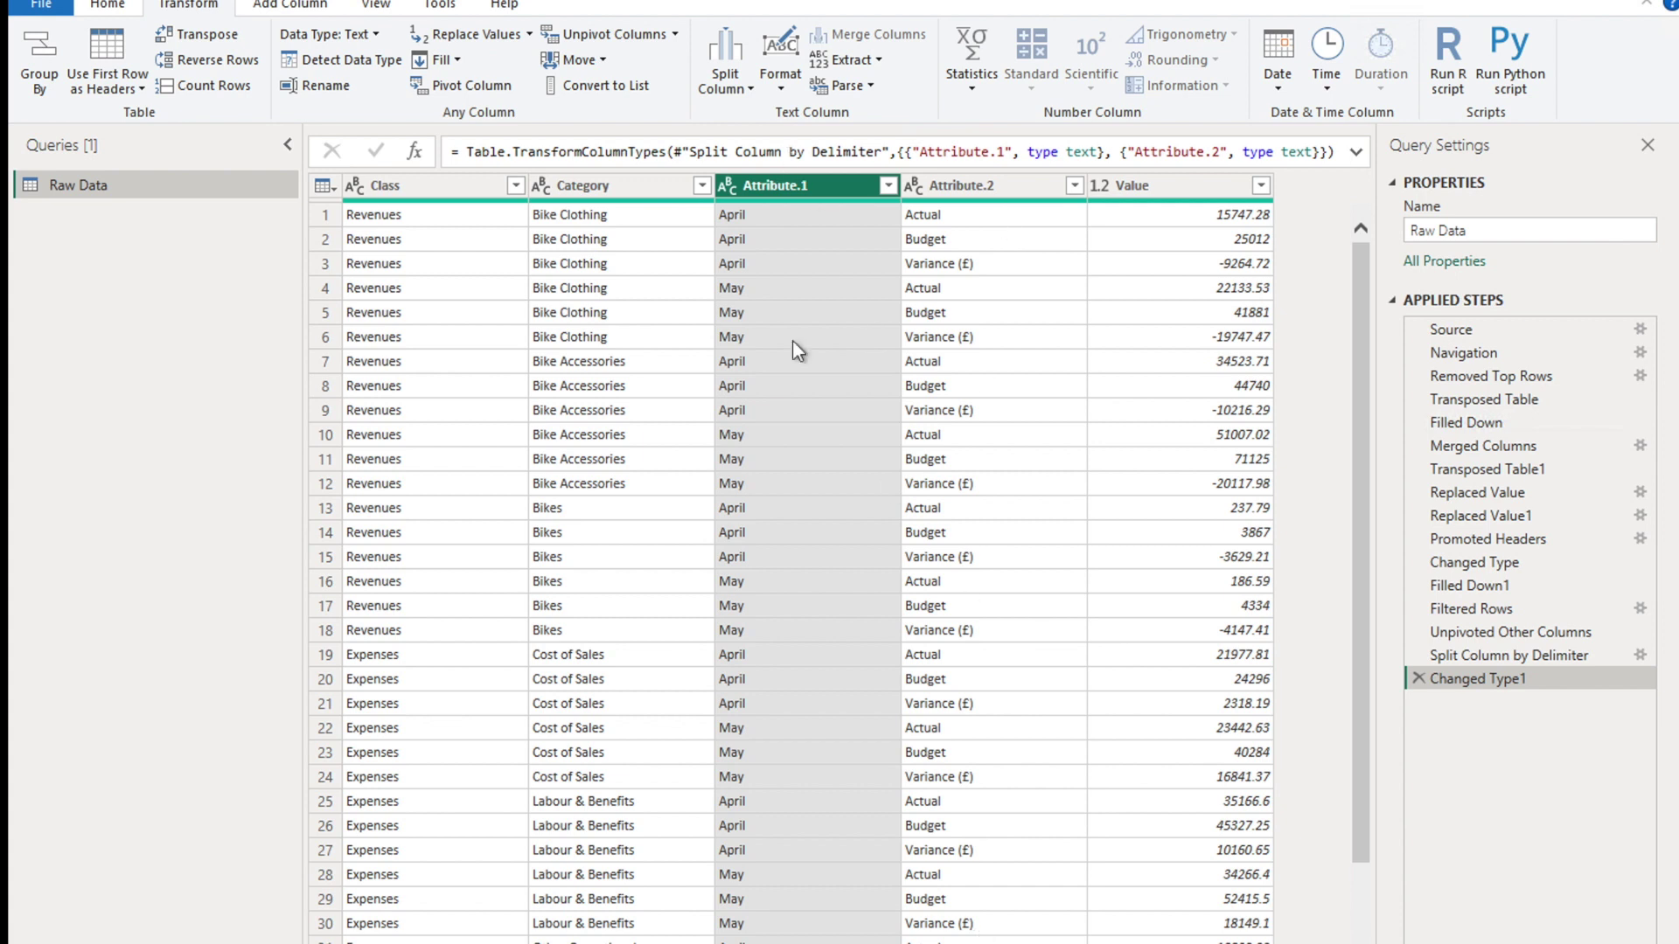
Rename the Attribute.1 column as Month and the Attribute.2 column as Measure.
double_click(810, 185)
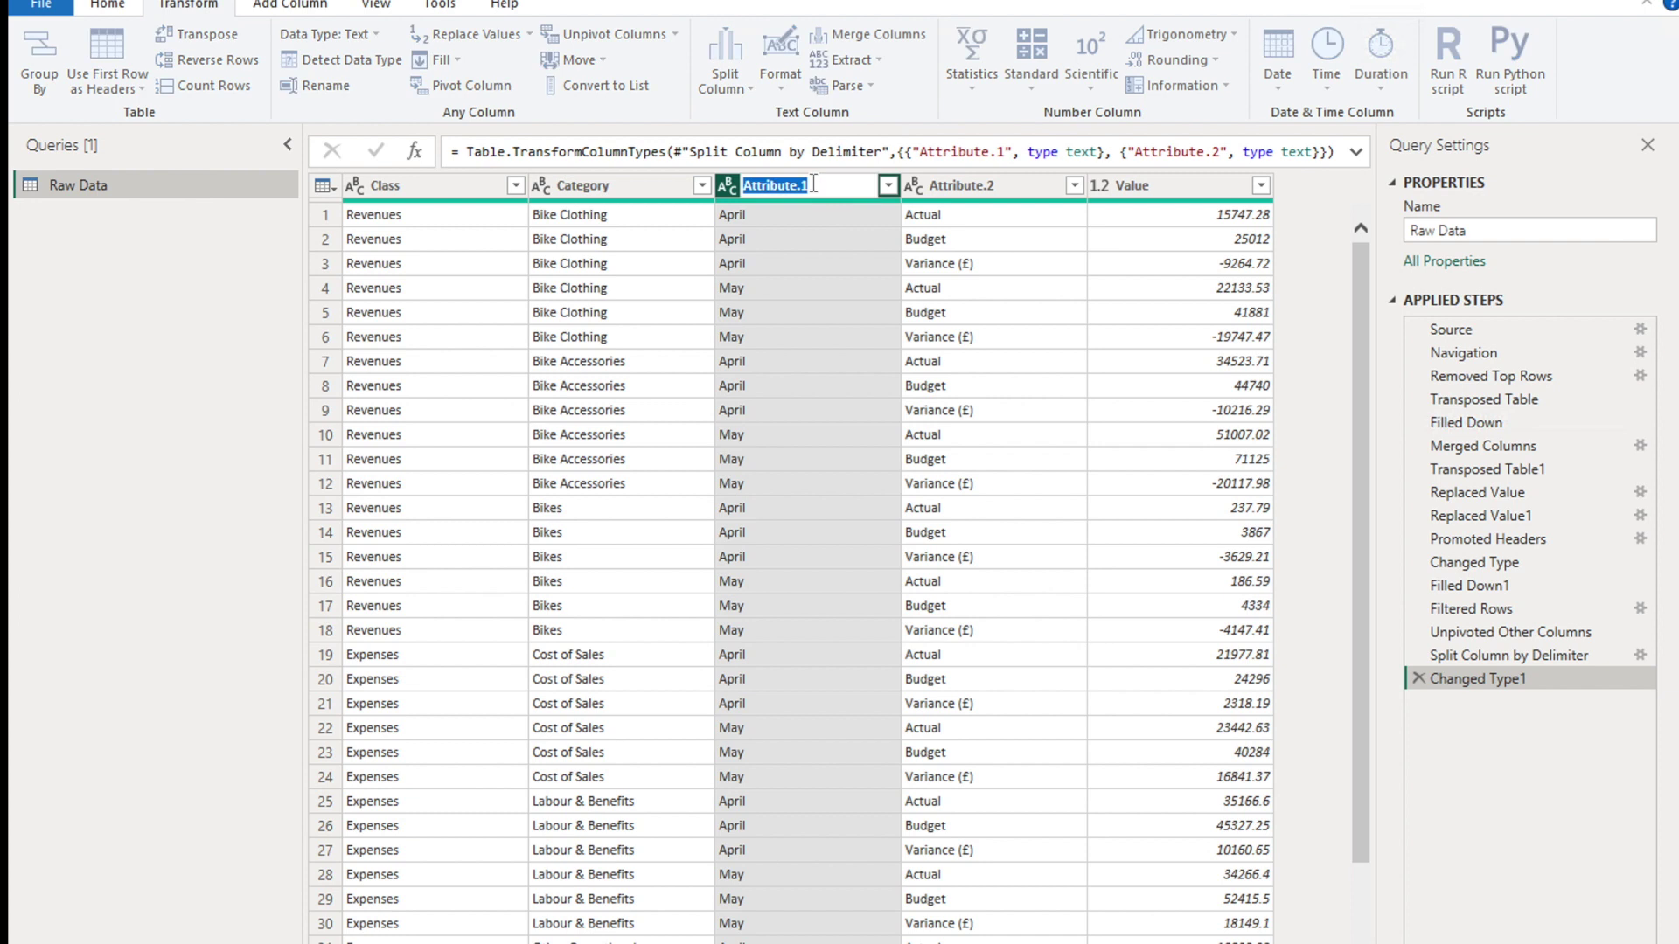
type("Month")
key("Return")
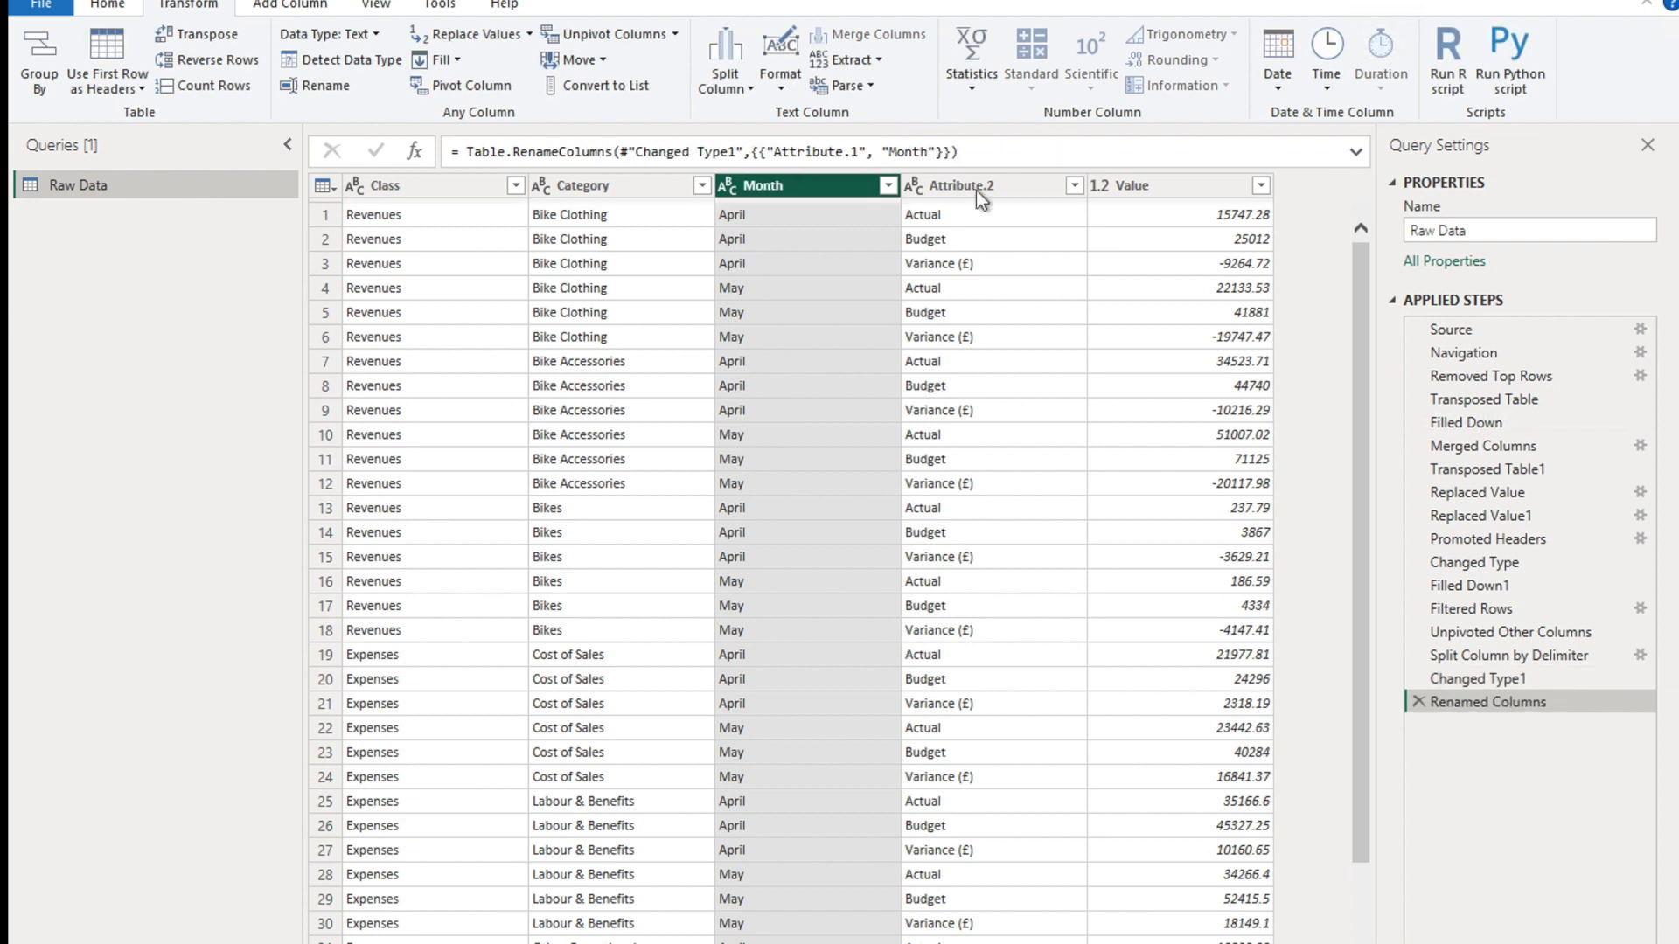
left_click(986, 186)
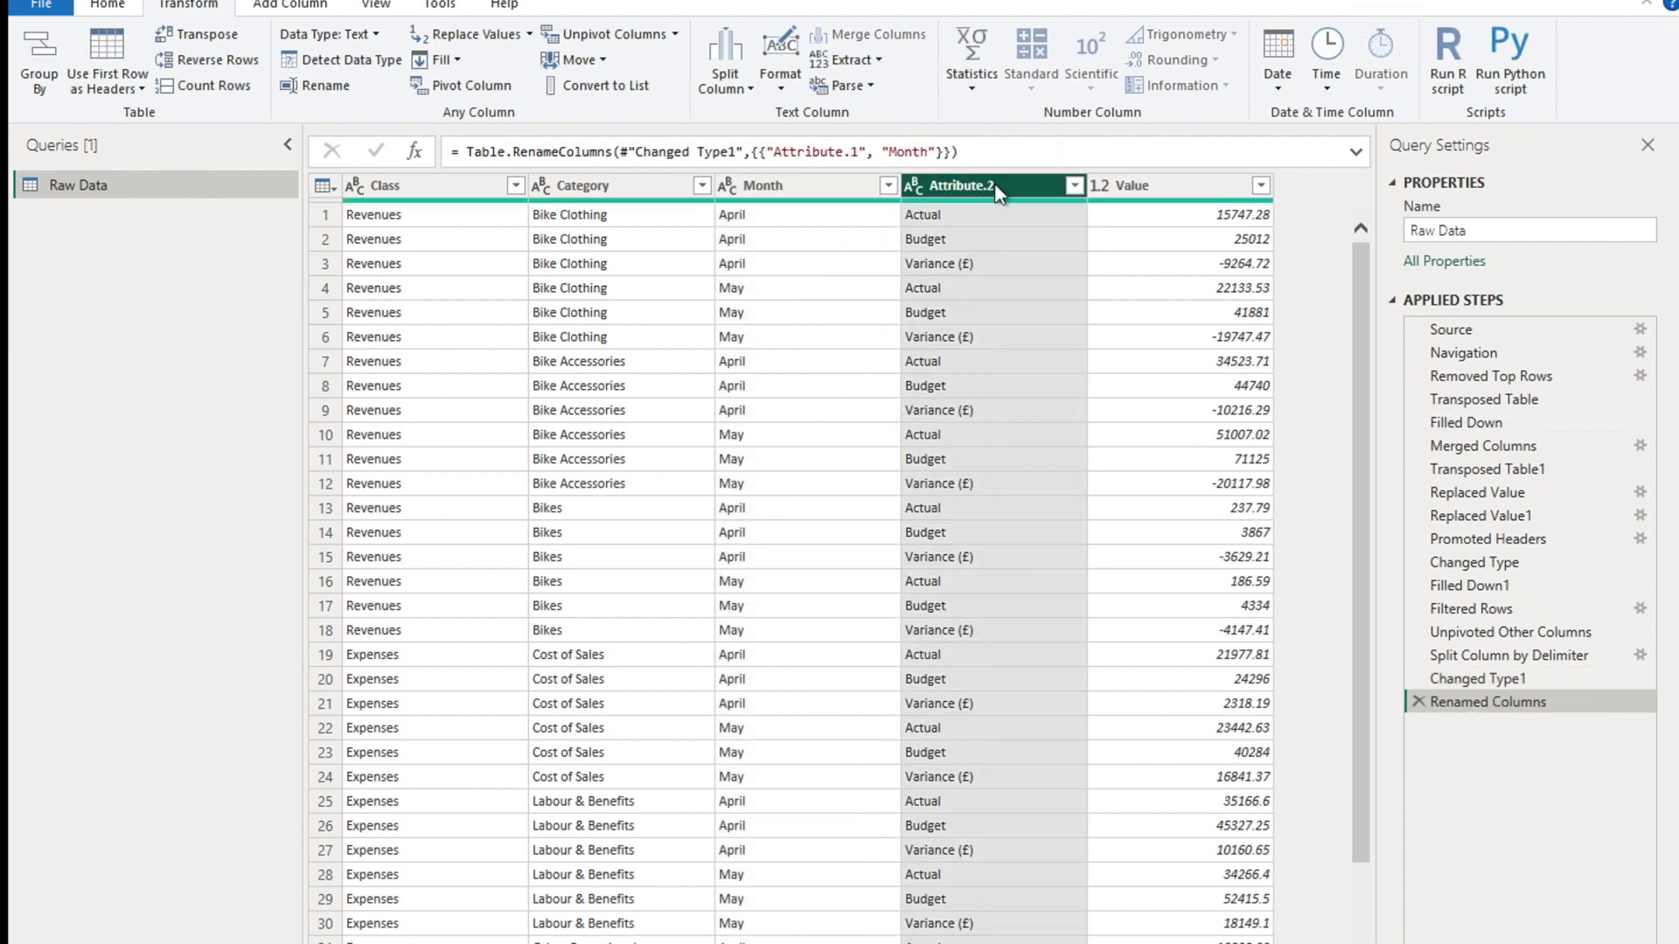
double_click(997, 185)
type("Measure")
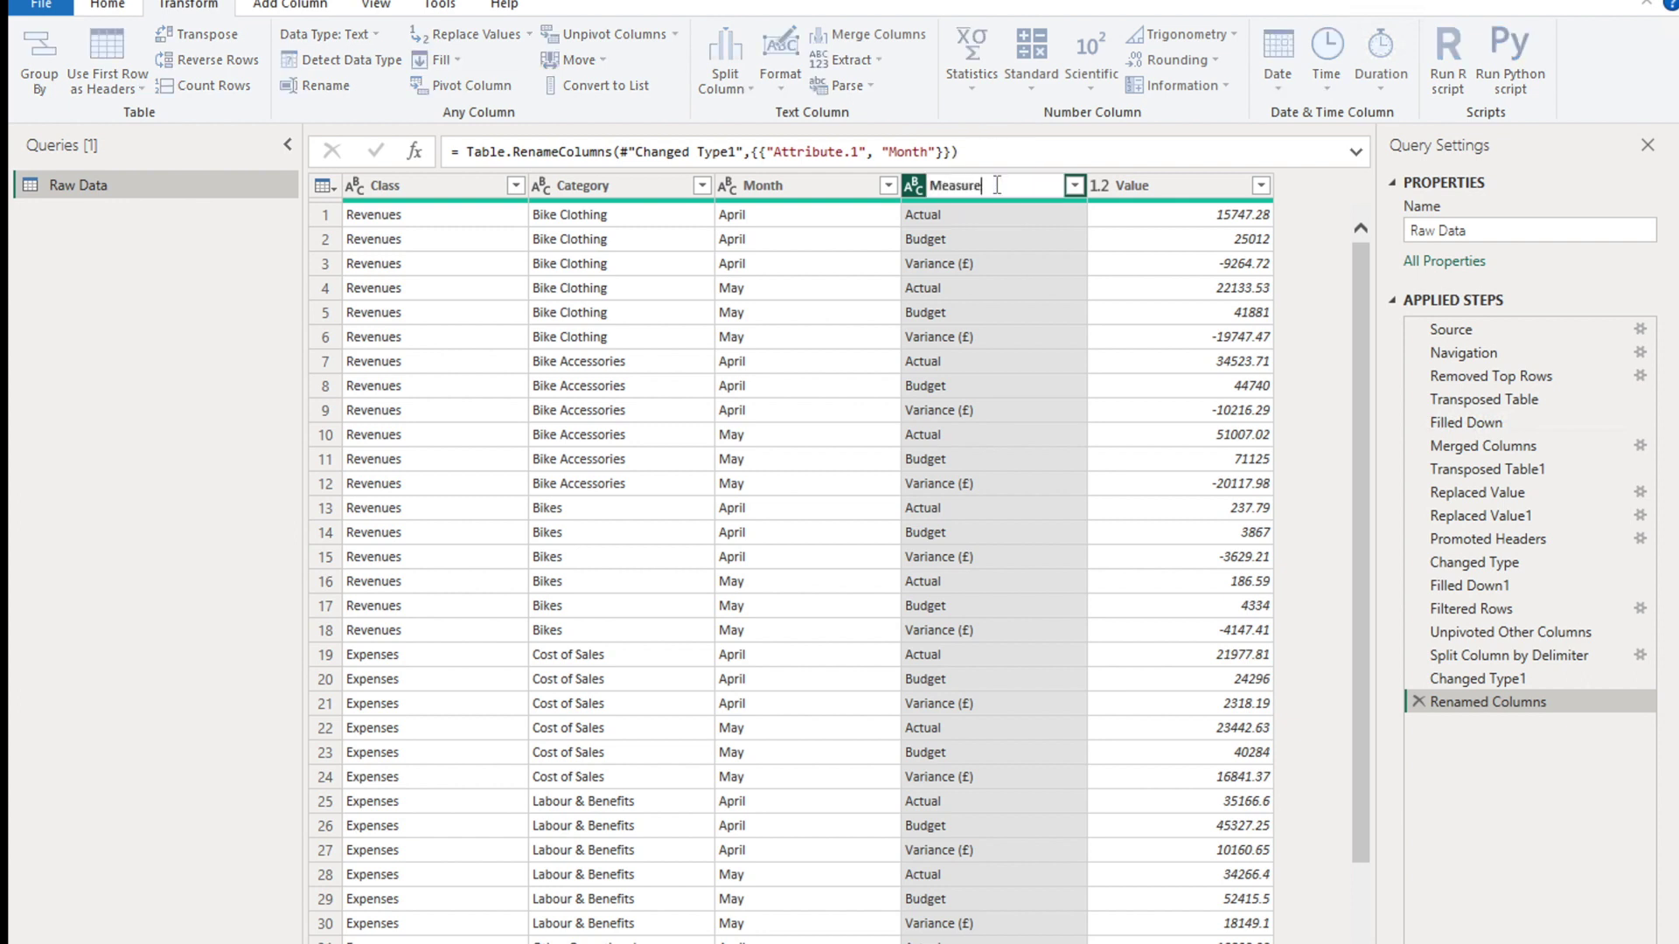
key("Return")
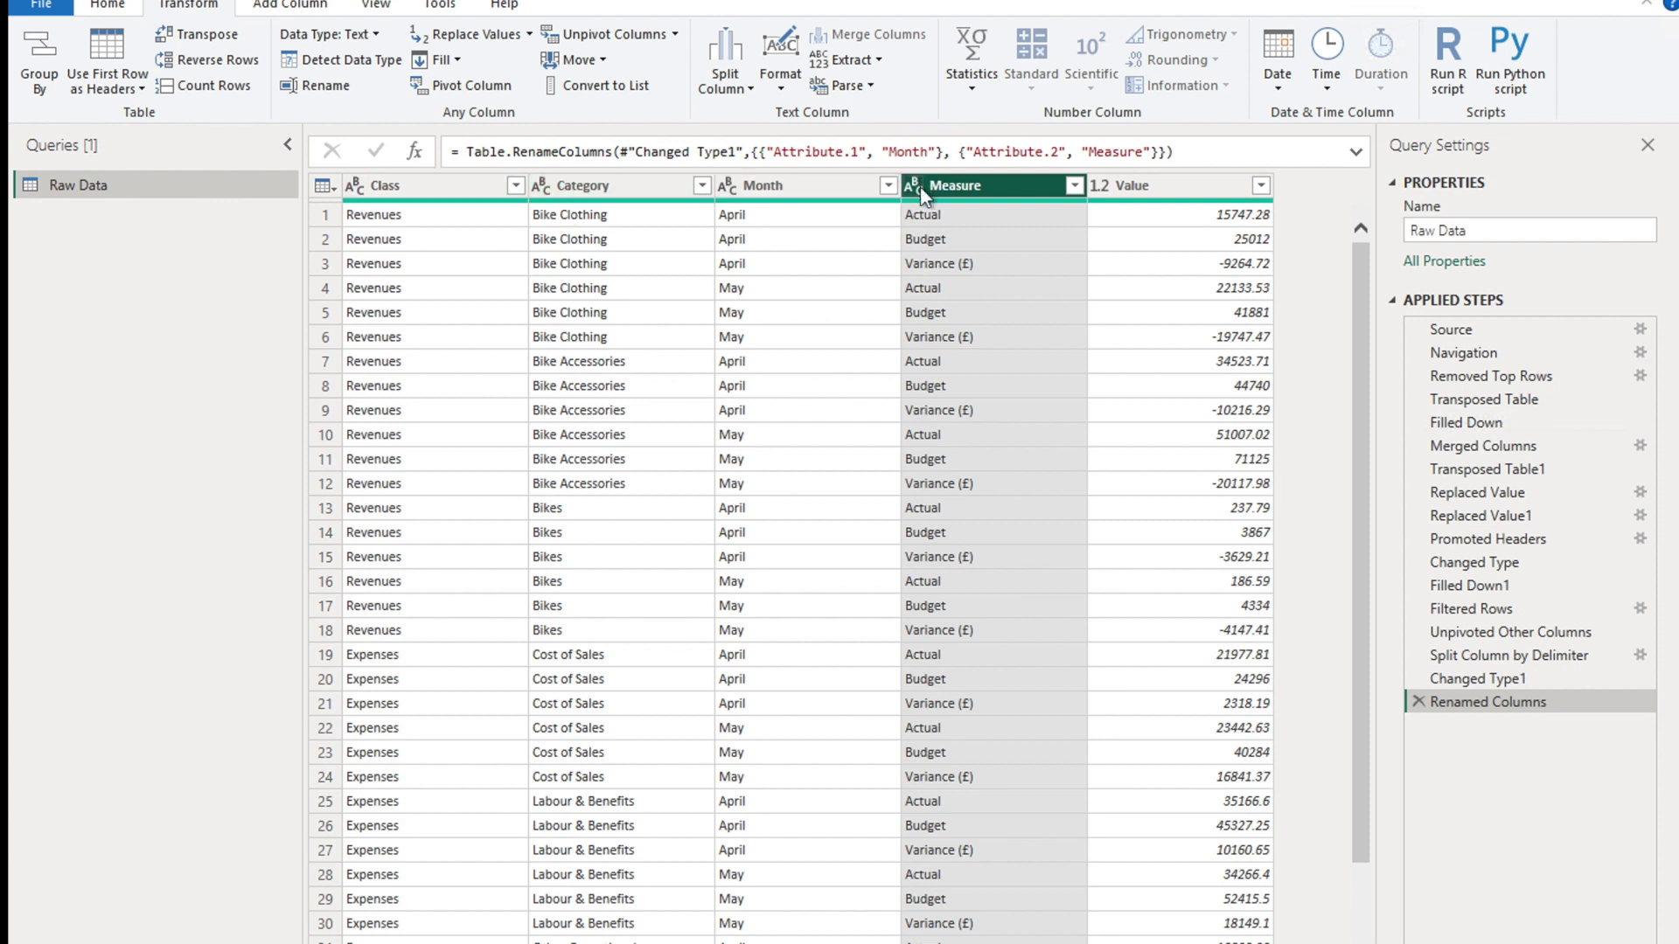
Change the Value column's data type to Fixed decimal number.
left_click(1149, 188)
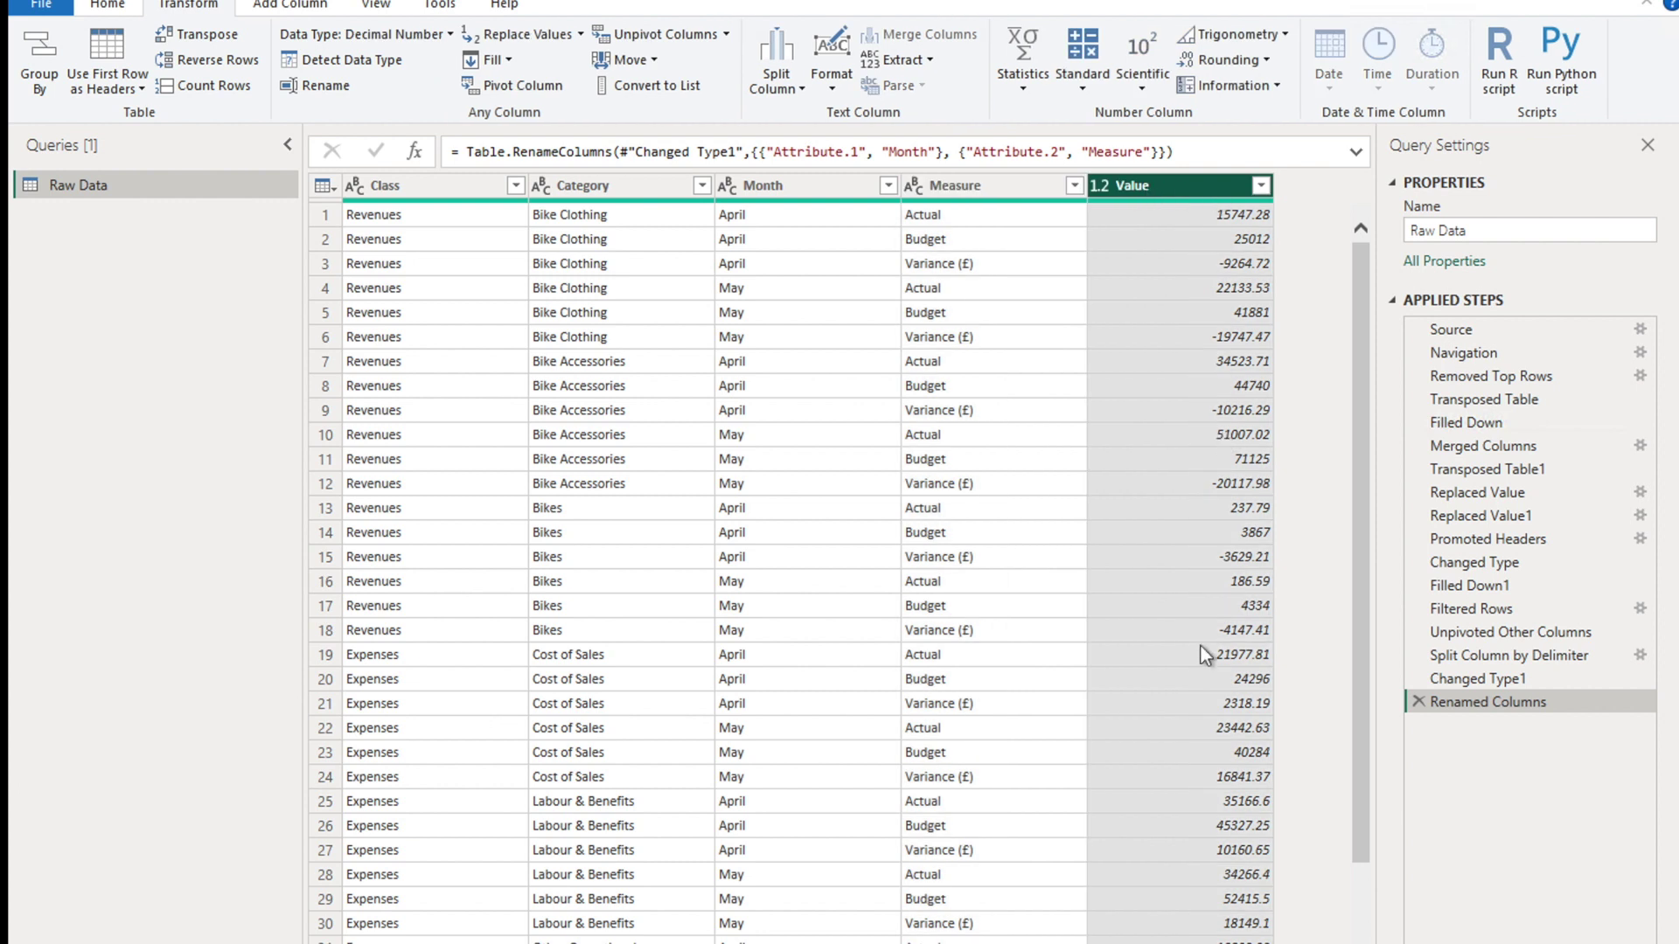
left_click(1105, 188)
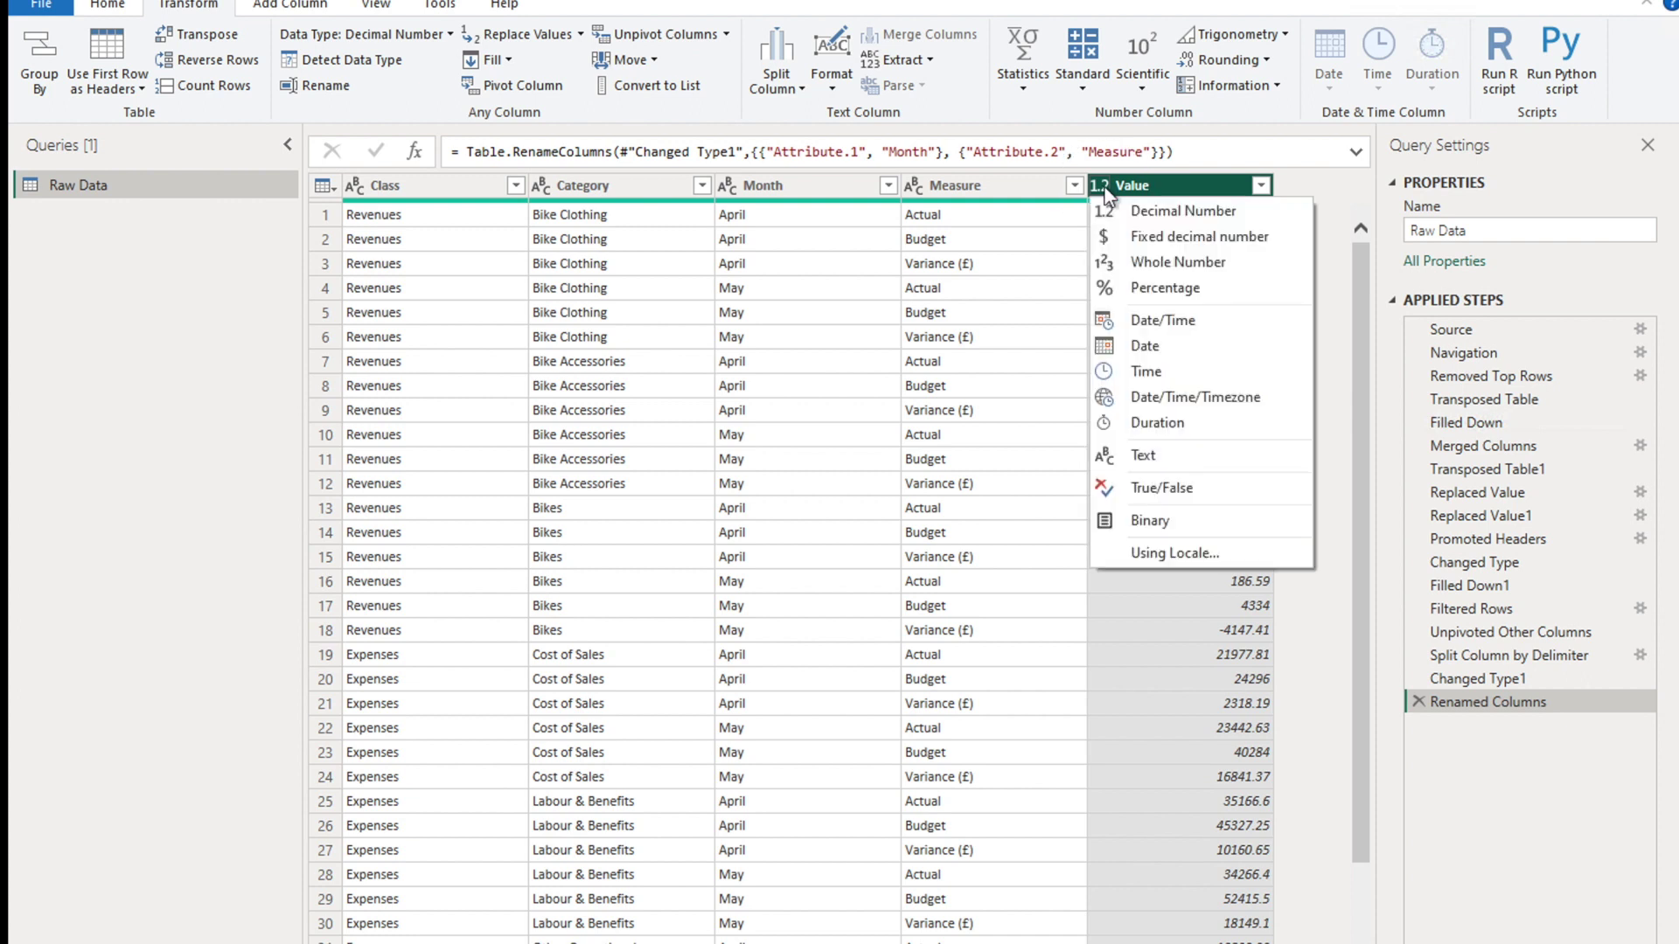
left_click(1152, 236)
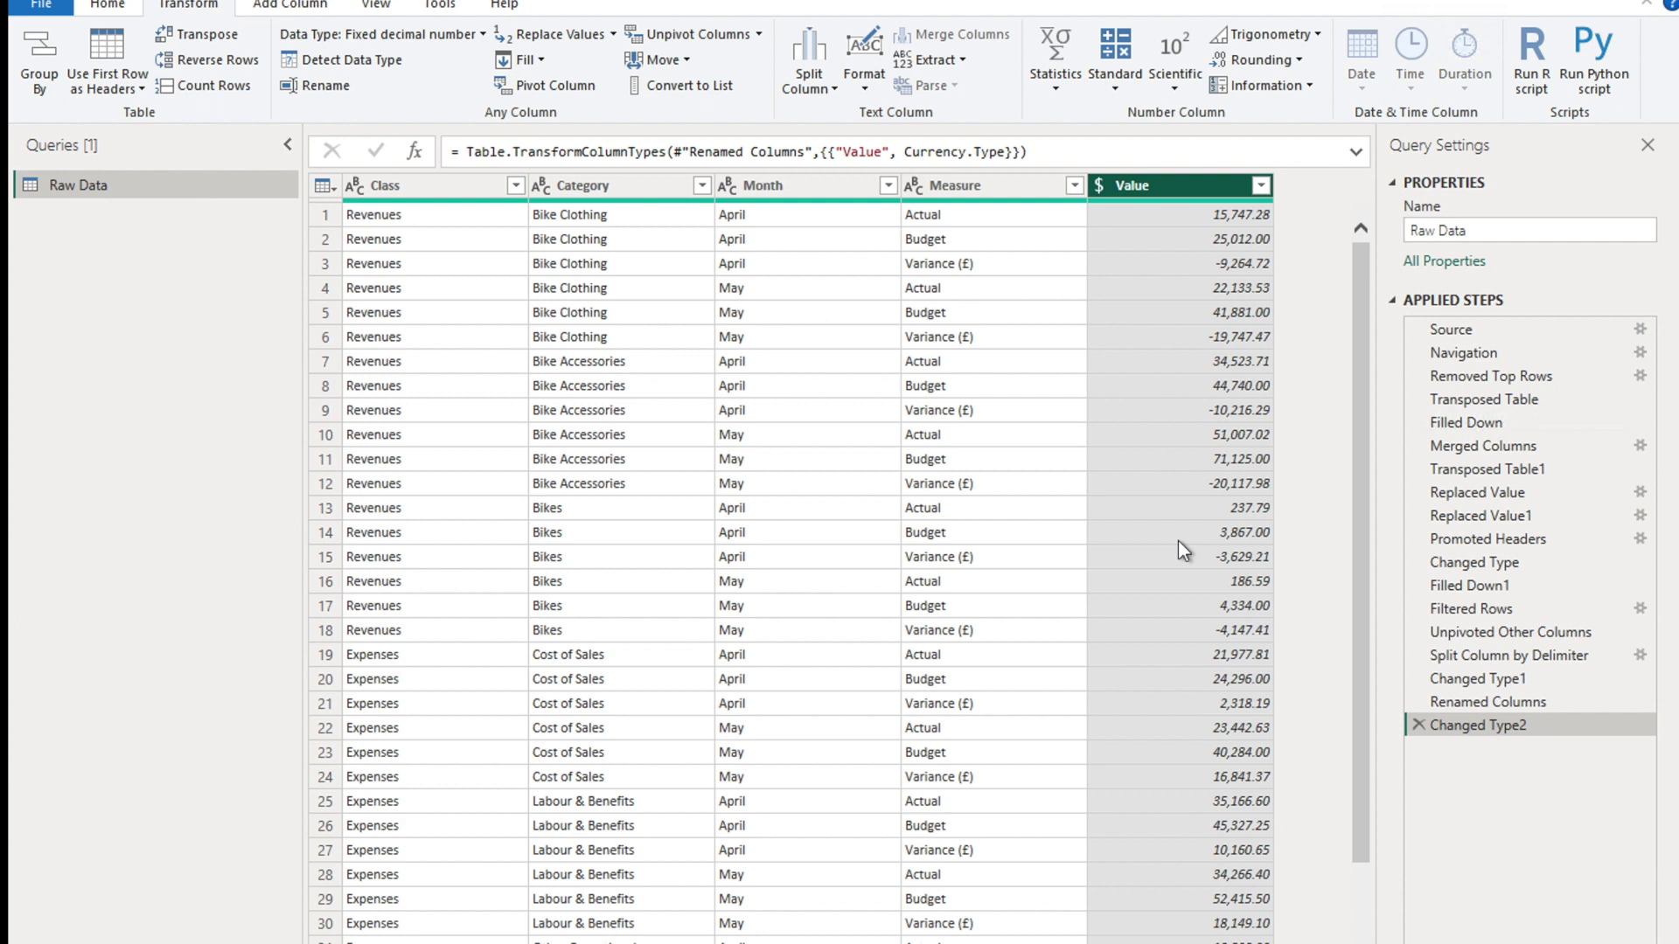
Rename the Raw Data query as Bike Store Financials.
left_click(1474, 231)
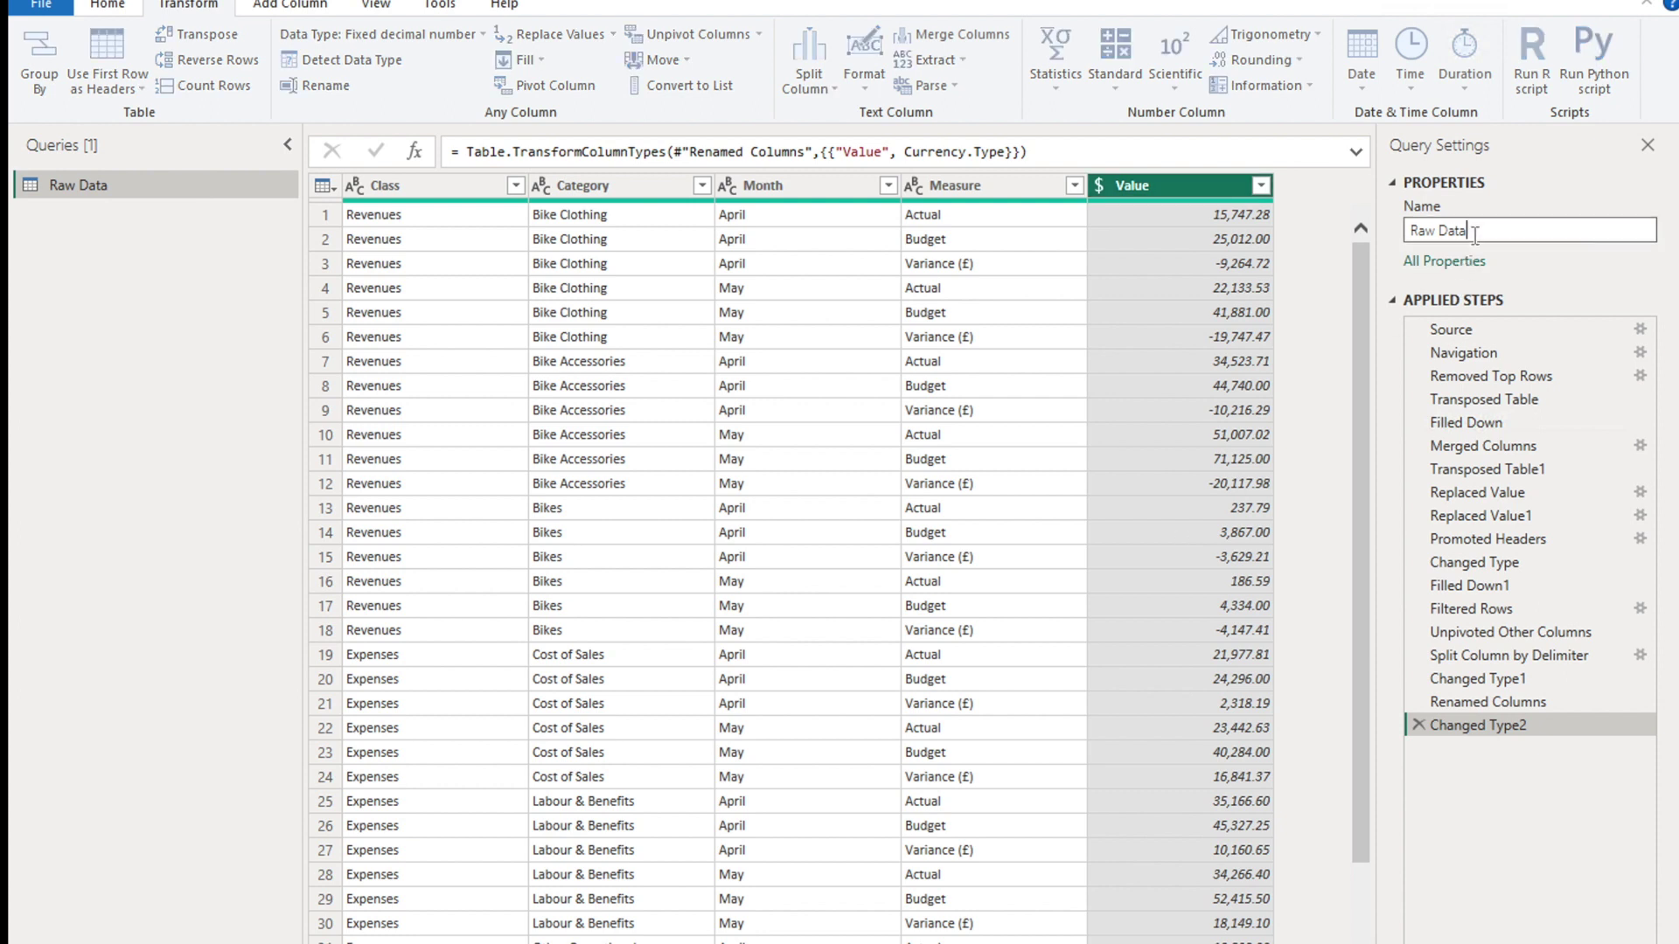
key("BackSpace")
key("BackSpace")
key("BackSpace")
key("BackSpace")
key("BackSpace")
key("BackSpace")
key("BackSpace")
key("BackSpace")
type("Bike Store Financials")
key("Return")
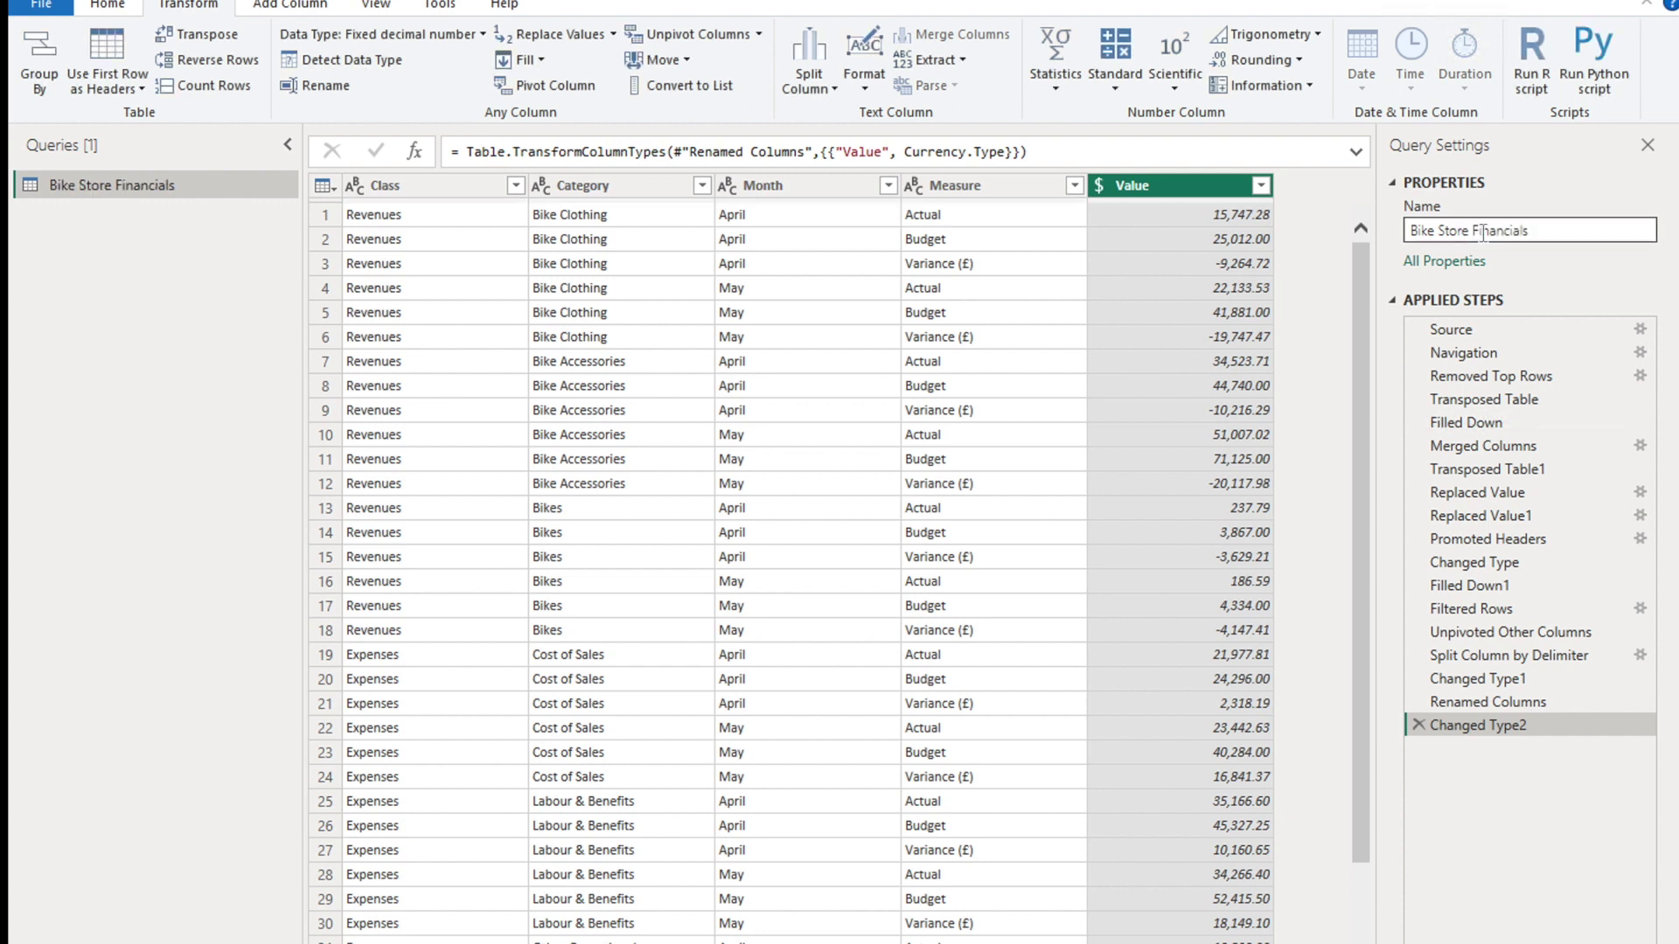
Close the query editor and apply the changes to load the Bike Store Financials table into the report.
left_click(108, 7)
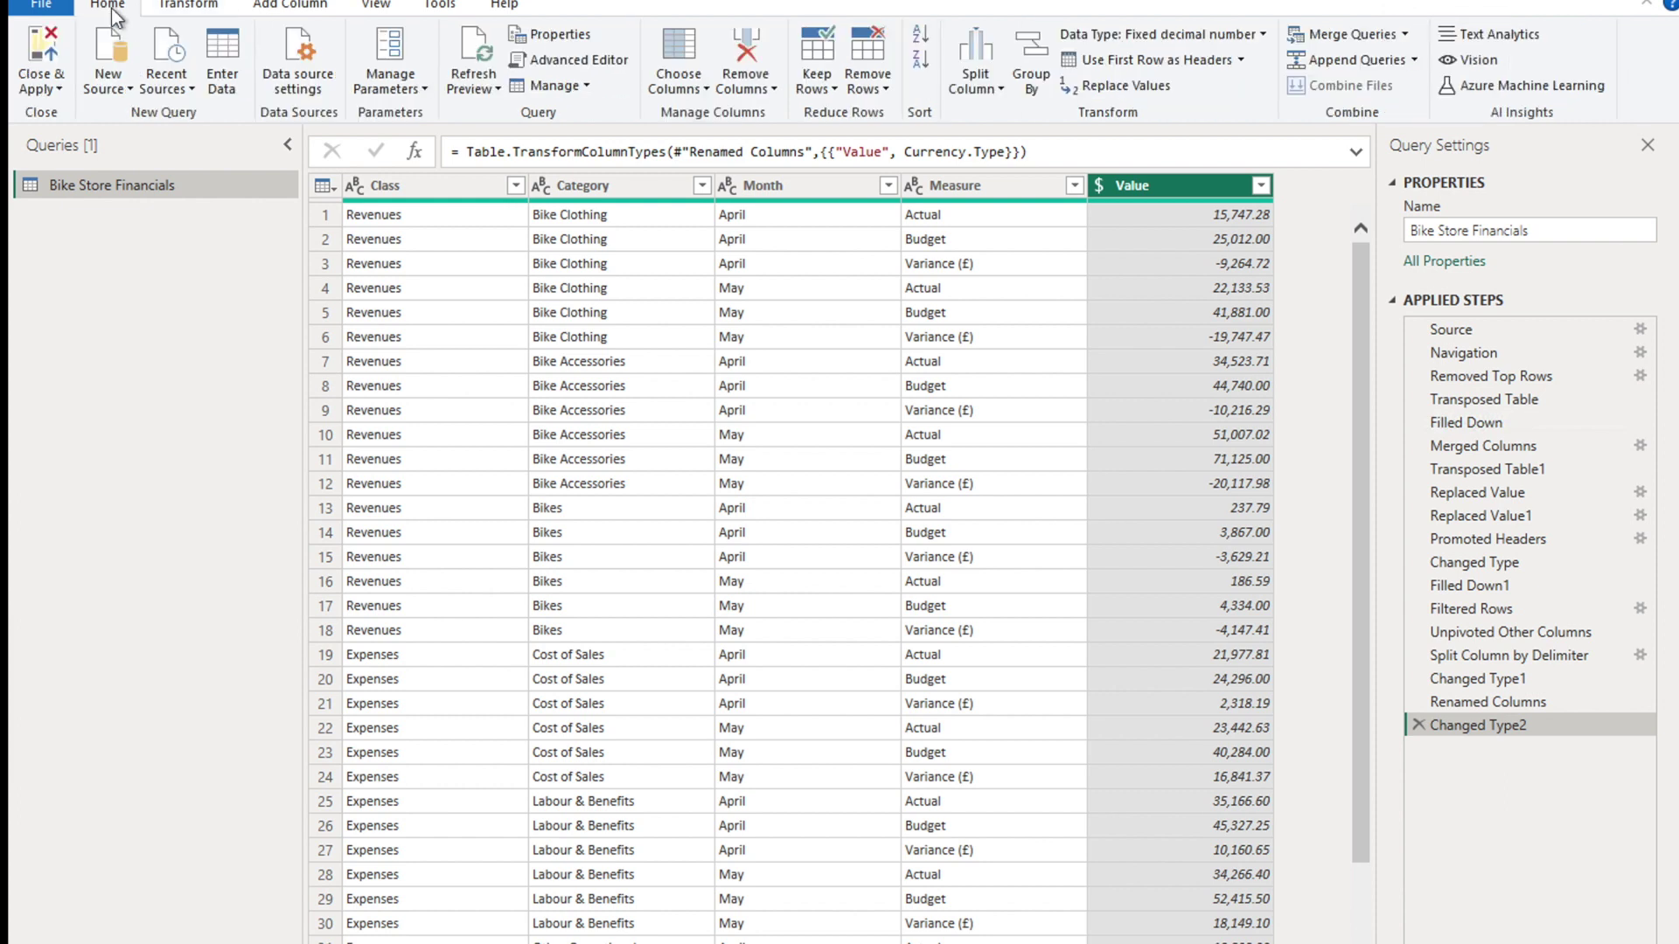
left_click(42, 48)
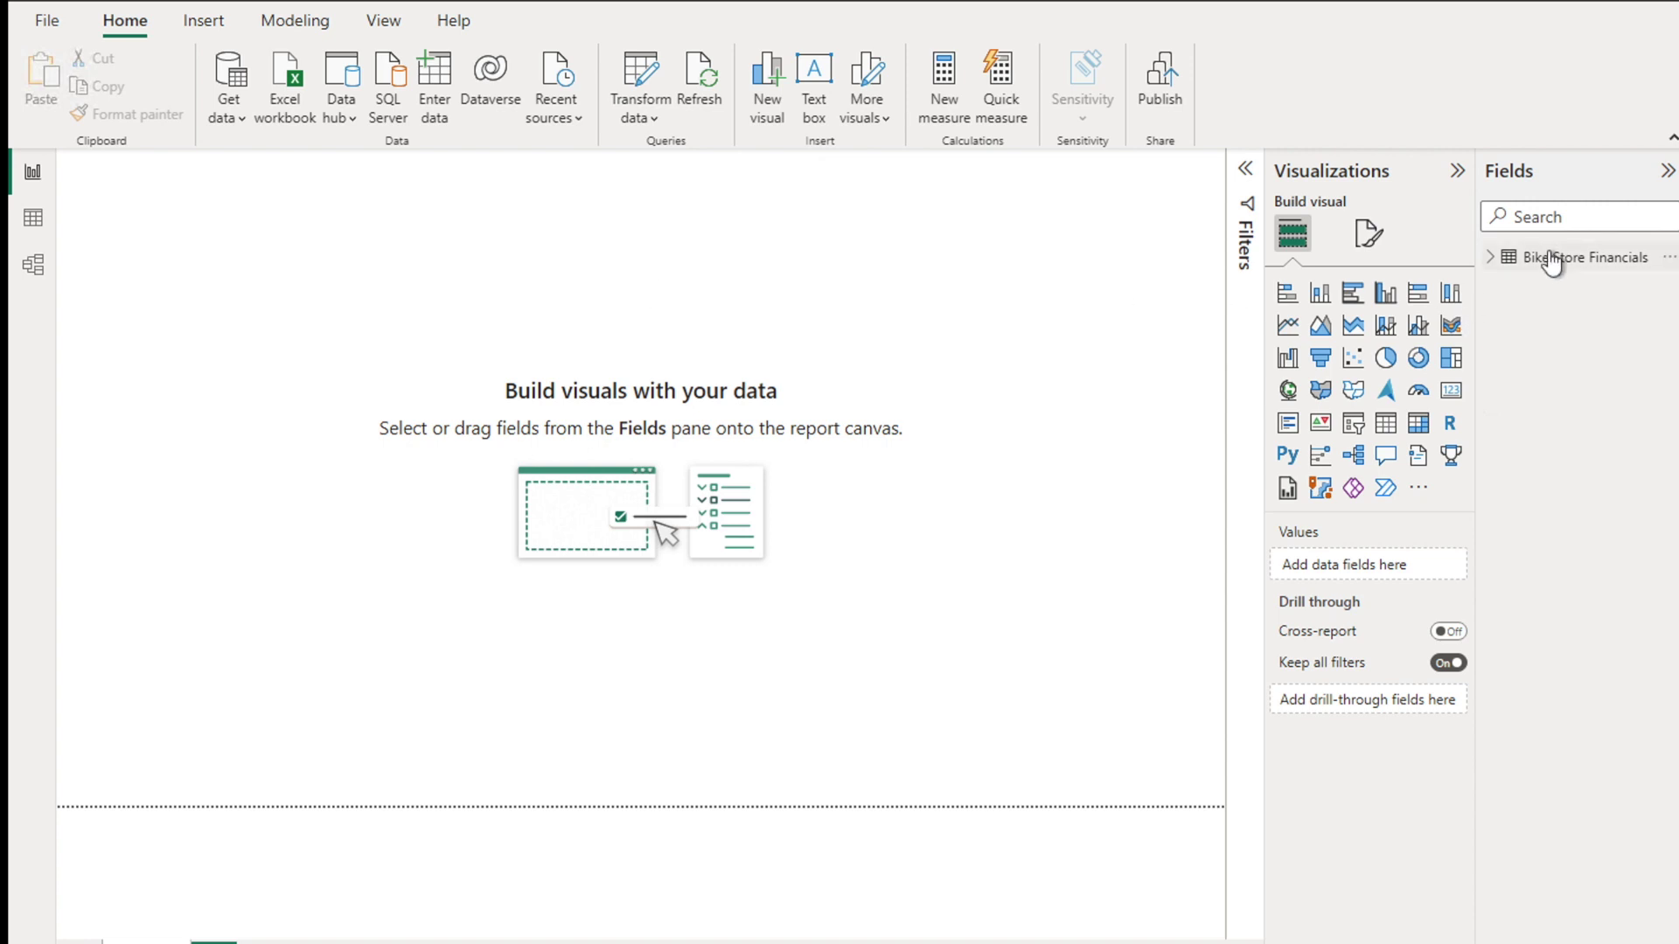
View the loaded table's data, and switch to Excel to compare the original statement with the sheet in tabular layout.
left_click(33, 216)
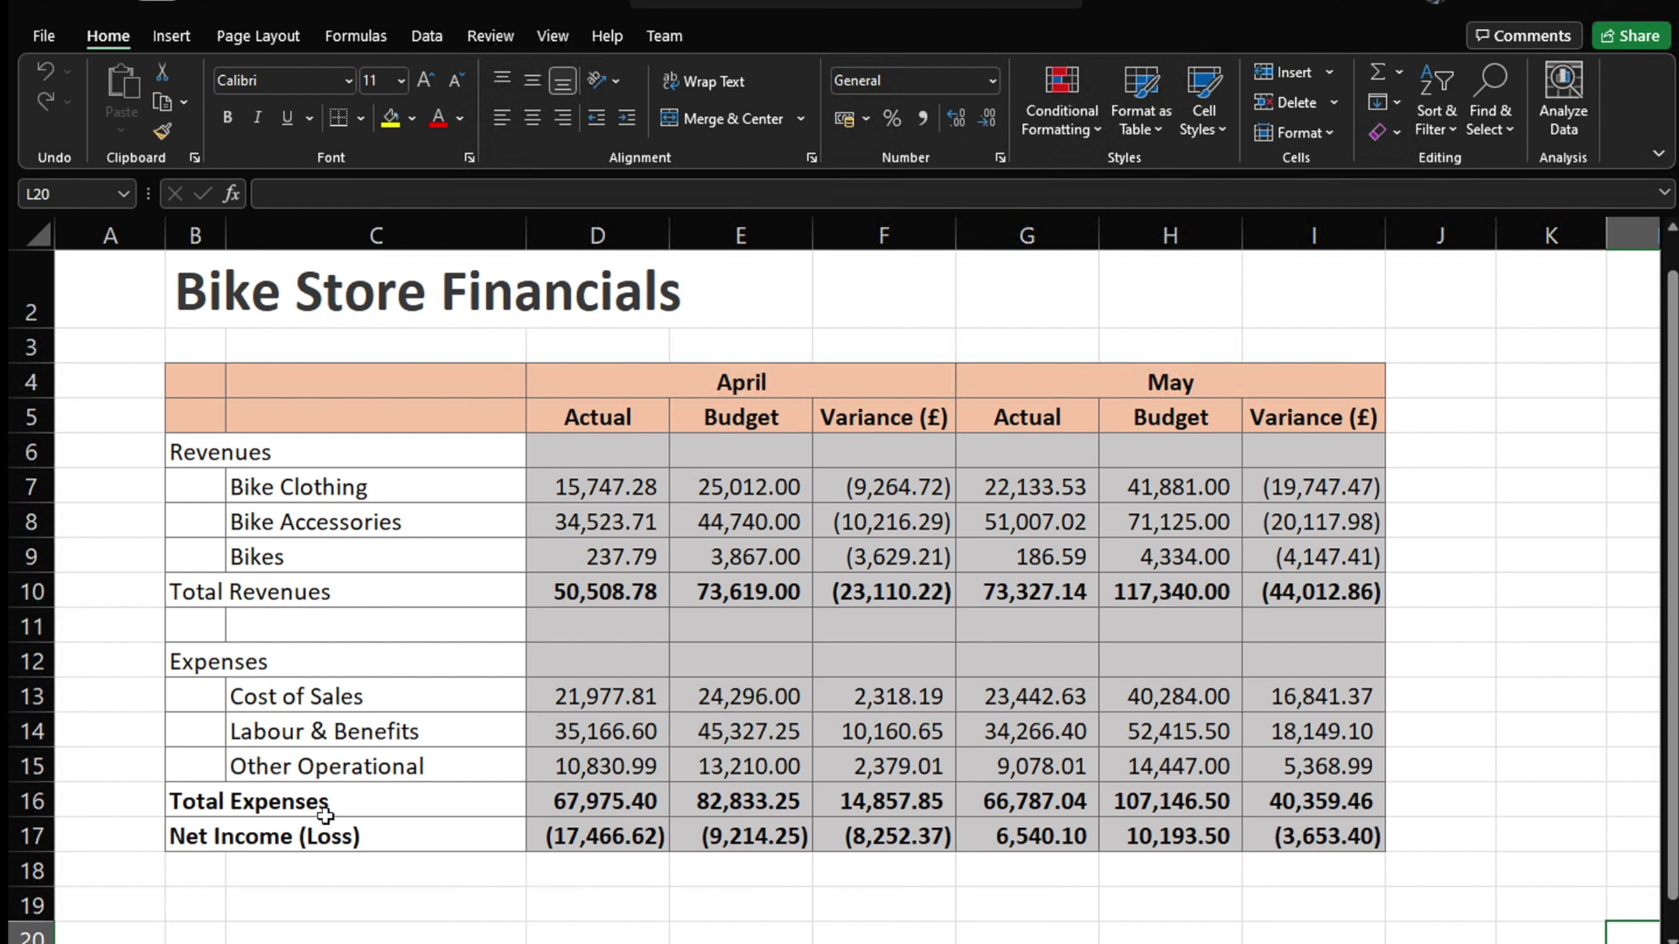
left_click(325, 932)
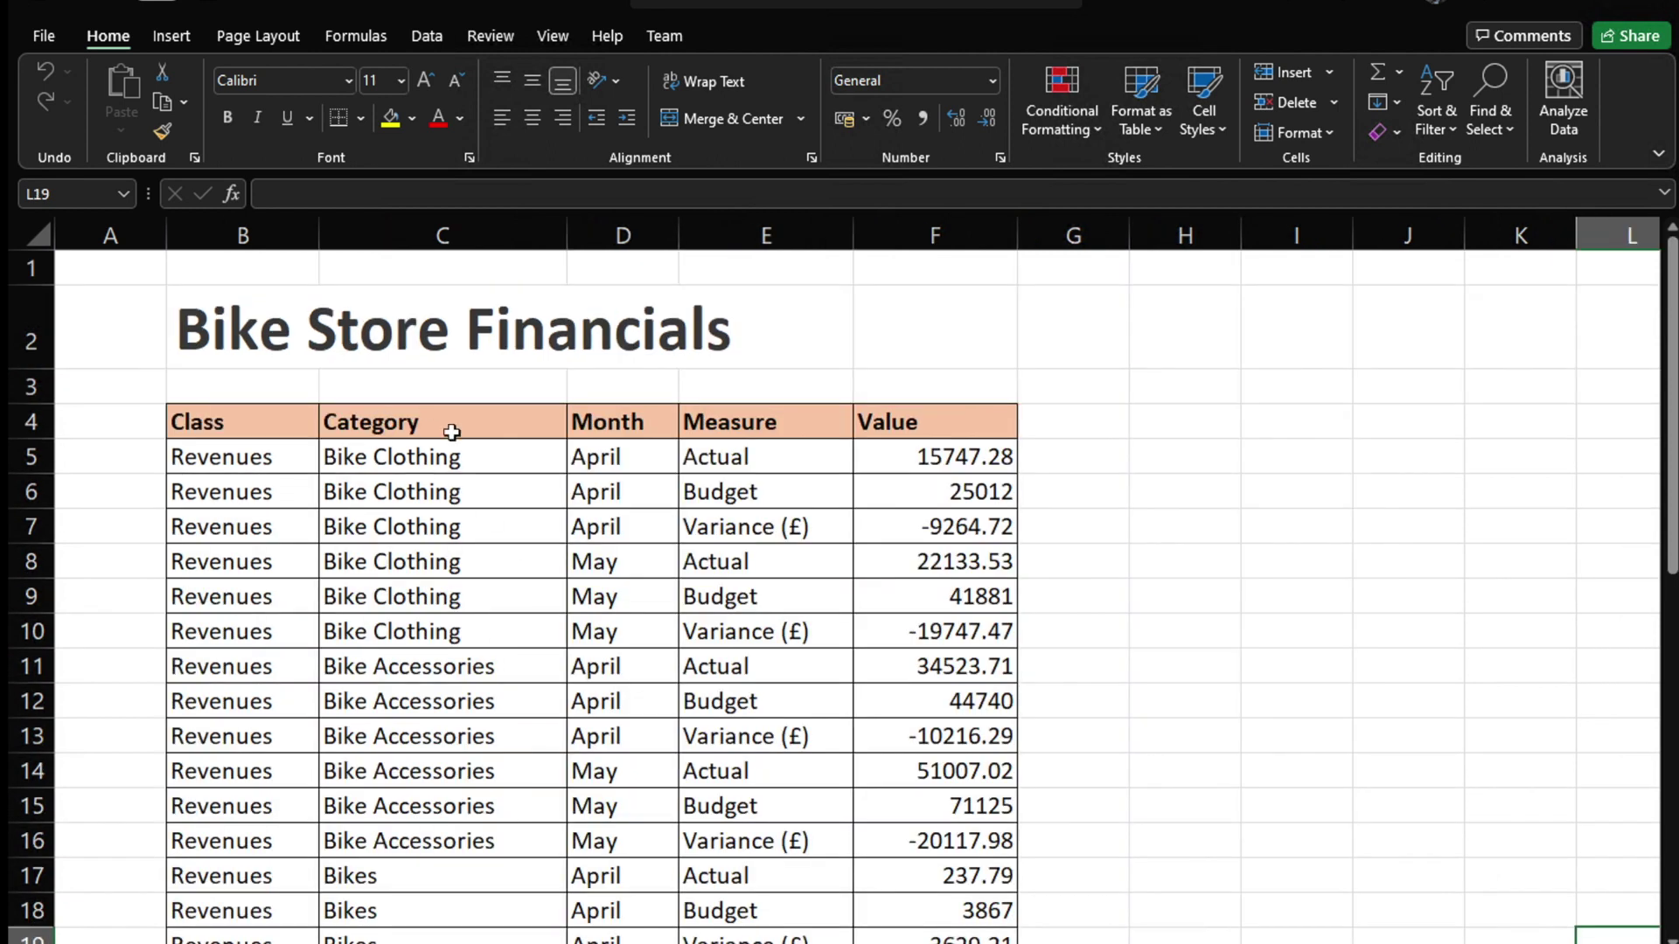